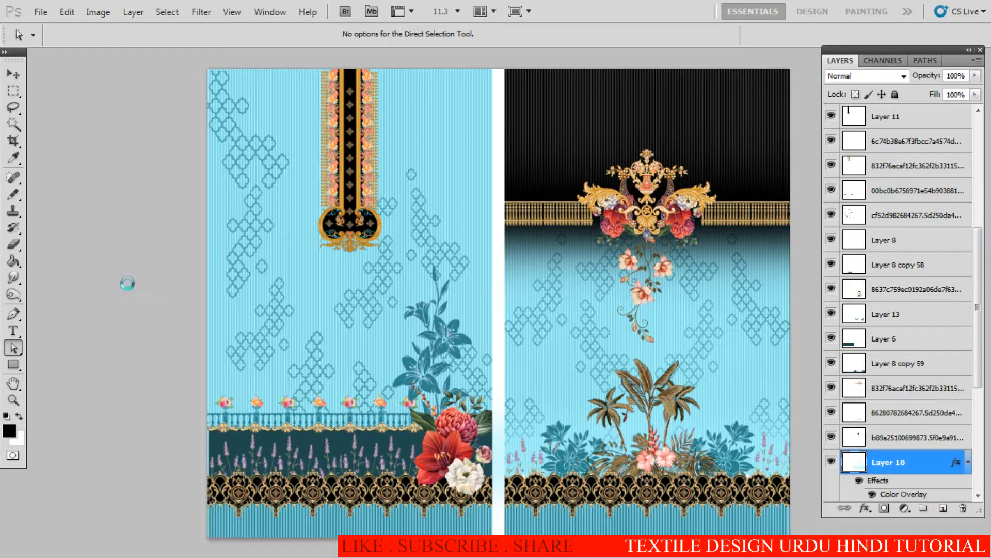
- Create a new RGB document 39 inches wide and 96 inches high at 150 pixels/inch with a white background
key("ctrl+n")
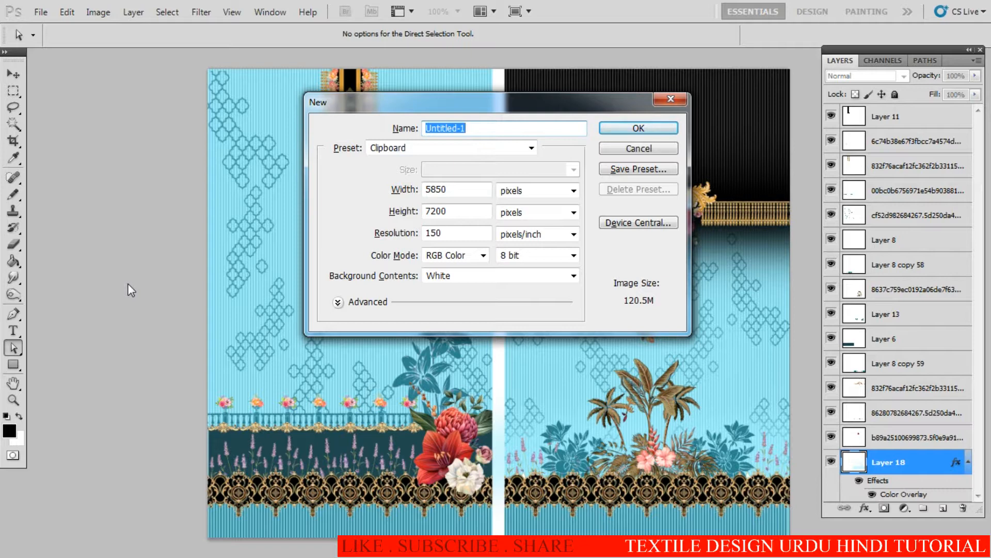
left_click(550, 190)
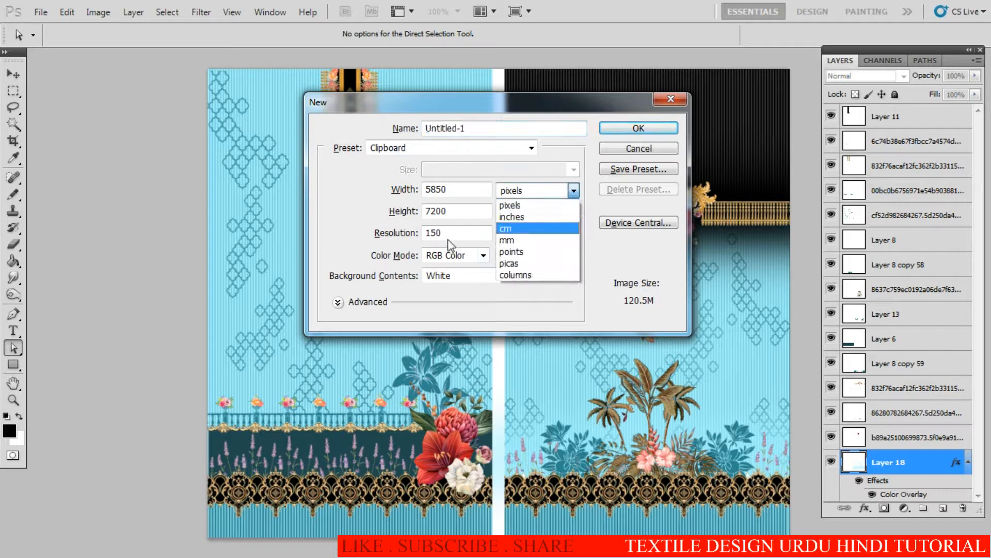
left_click(507, 215)
left_click_drag(439, 192, 385, 218)
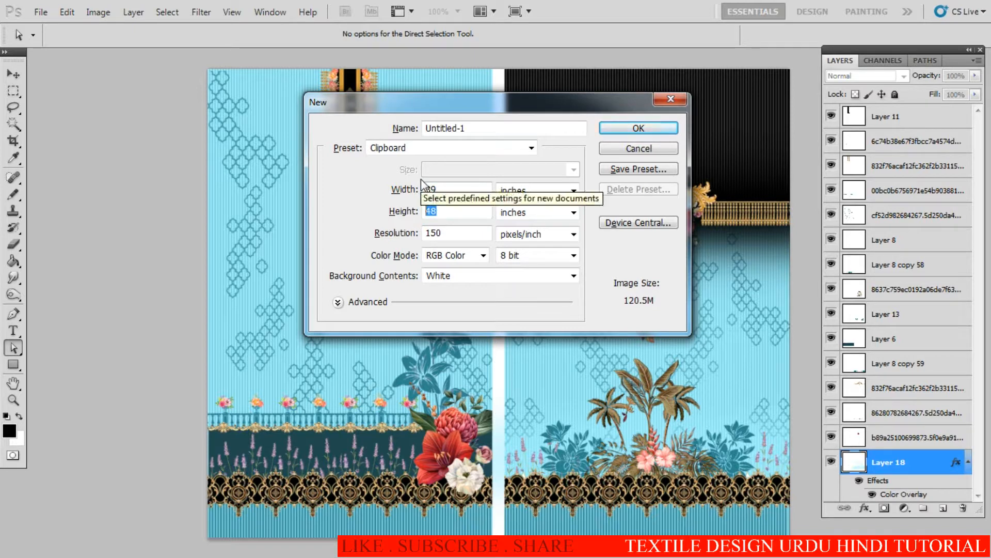
type("96")
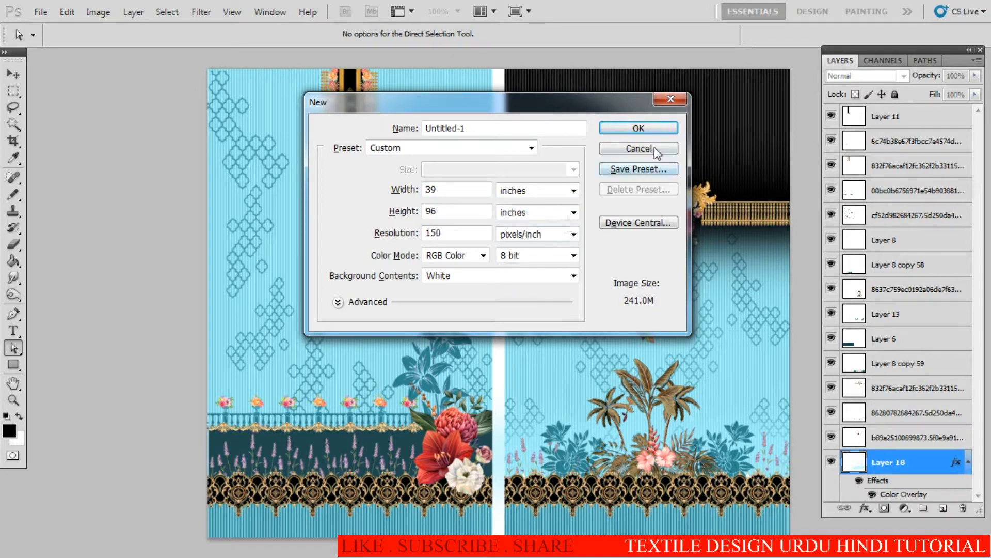
left_click(648, 132)
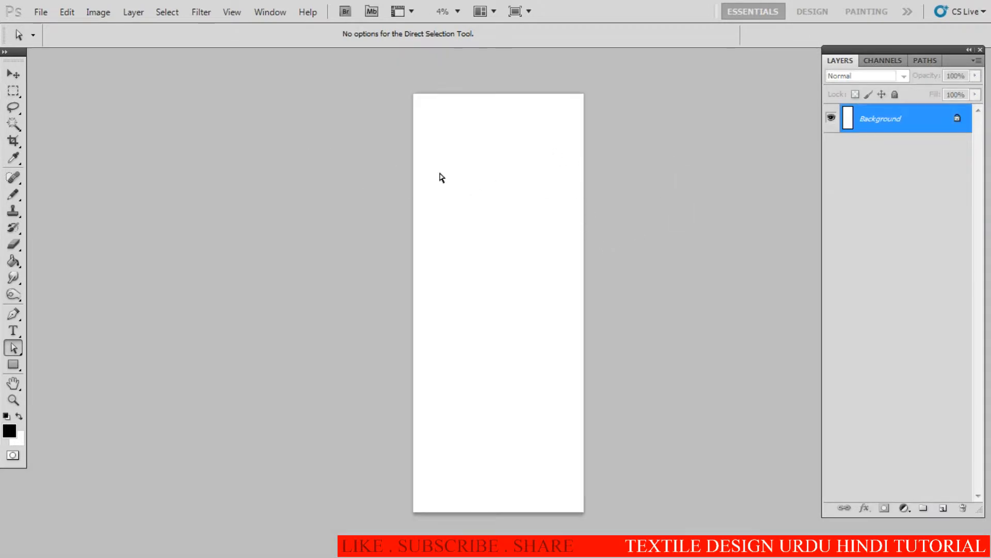
- Add a vertical guide at 19.5 in and a horizontal guide at 48 in
left_click(269, 12)
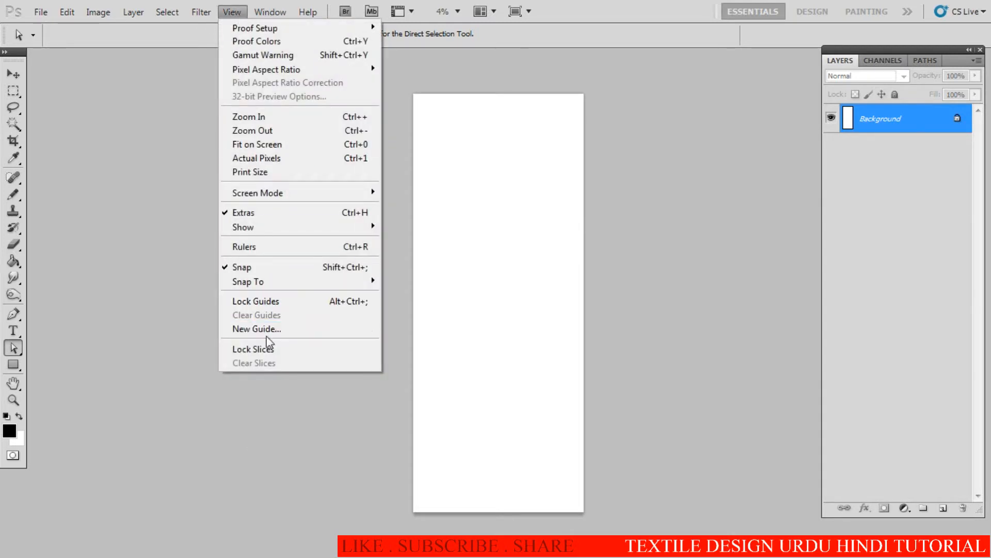
left_click(294, 329)
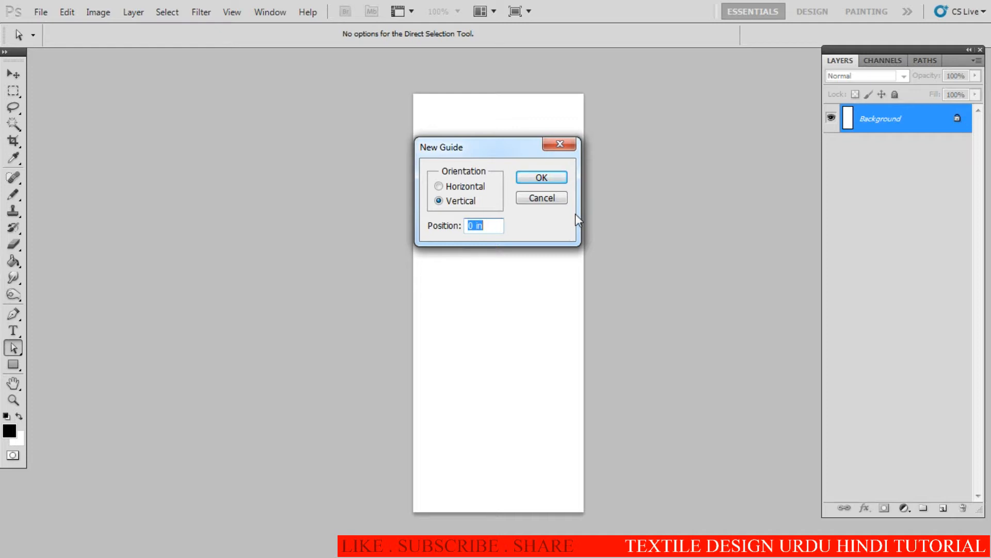
type("19.5")
left_click(531, 178)
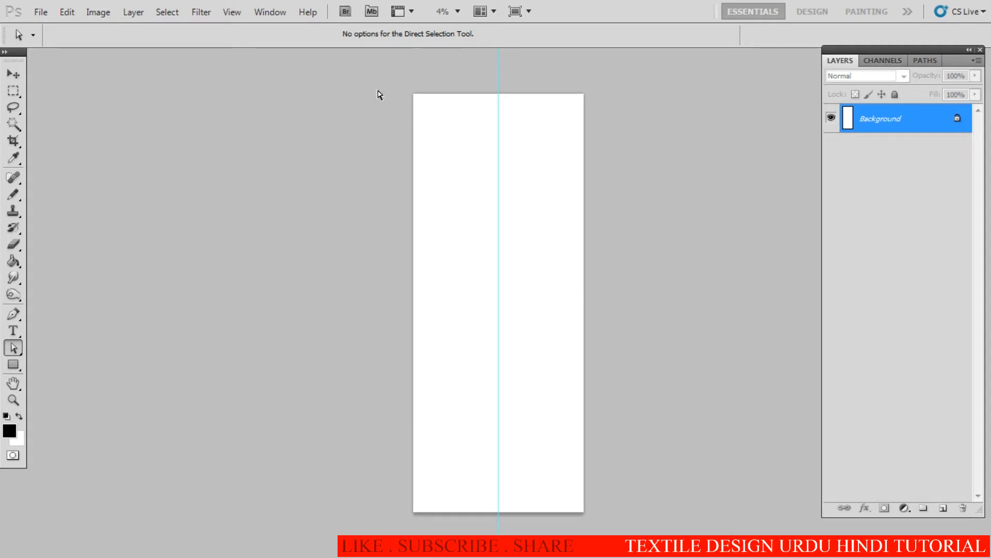
left_click(233, 11)
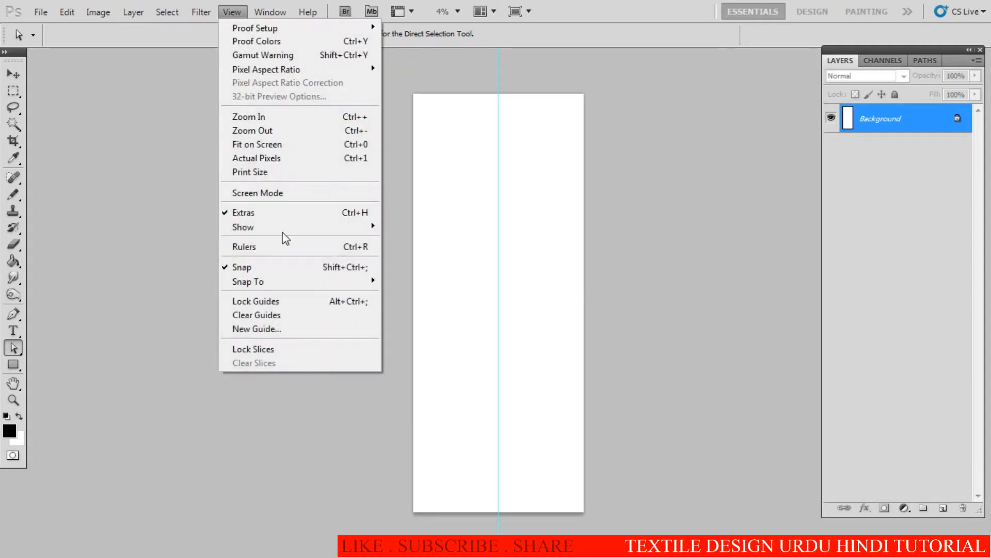
left_click(286, 330)
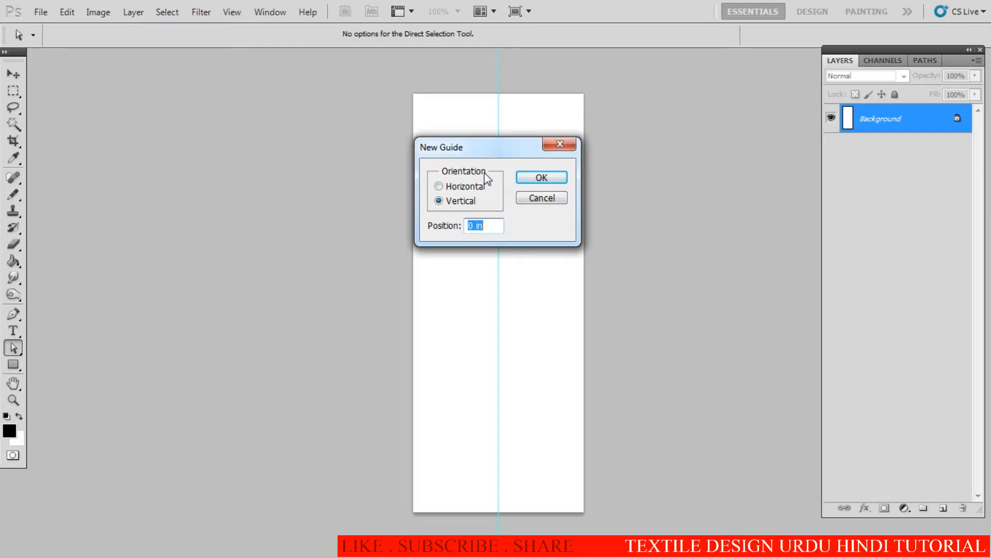
type("48")
left_click(551, 181)
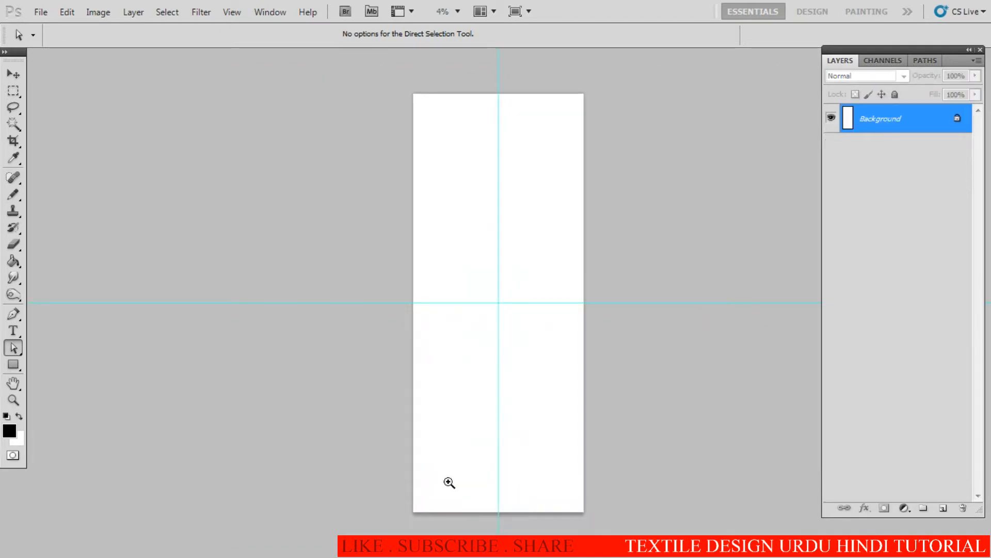
- In the finished textile design, select the layer holding the gold strip beside the black neckline panel
left_click(449, 480, "ctrl")
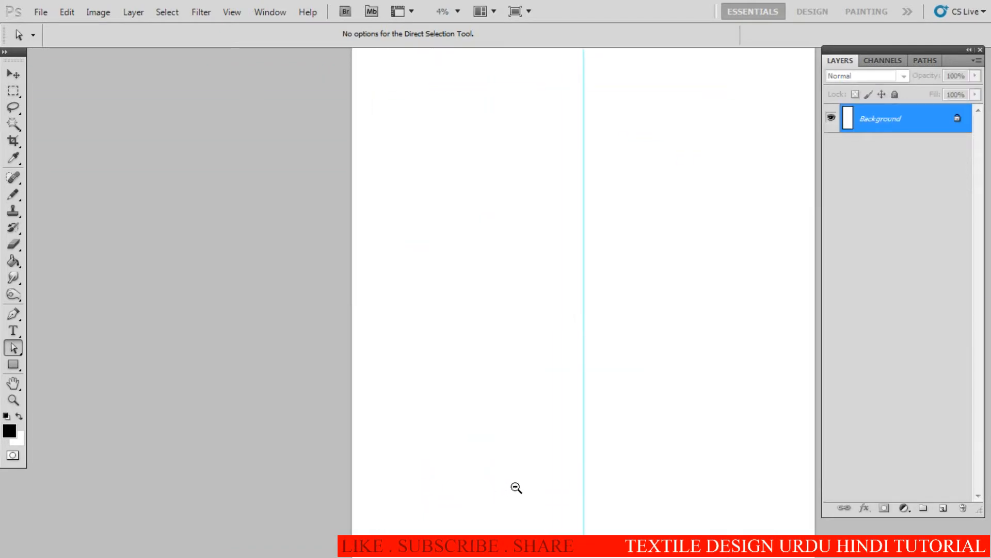
left_click_drag(516, 487, 469, 346)
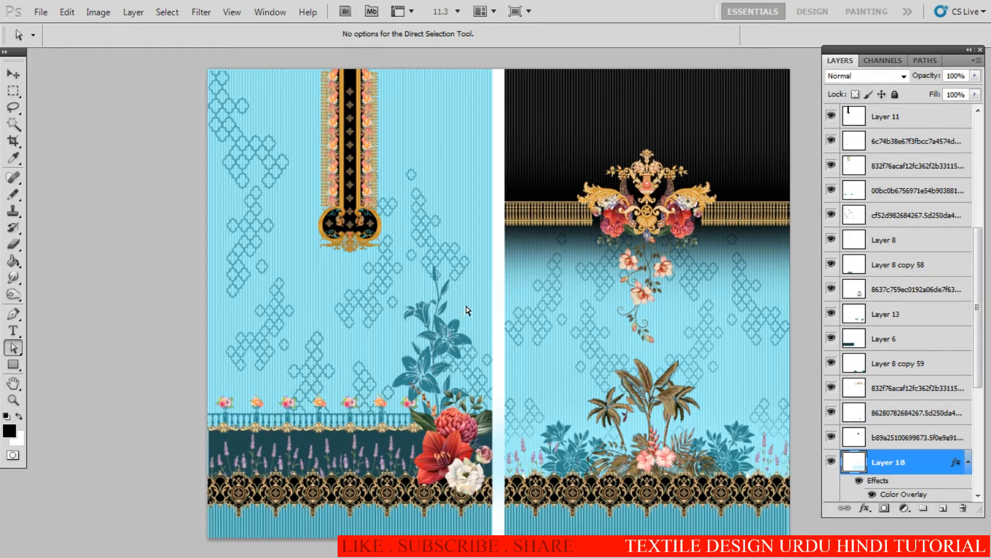
left_click_drag(333, 189, 347, 261)
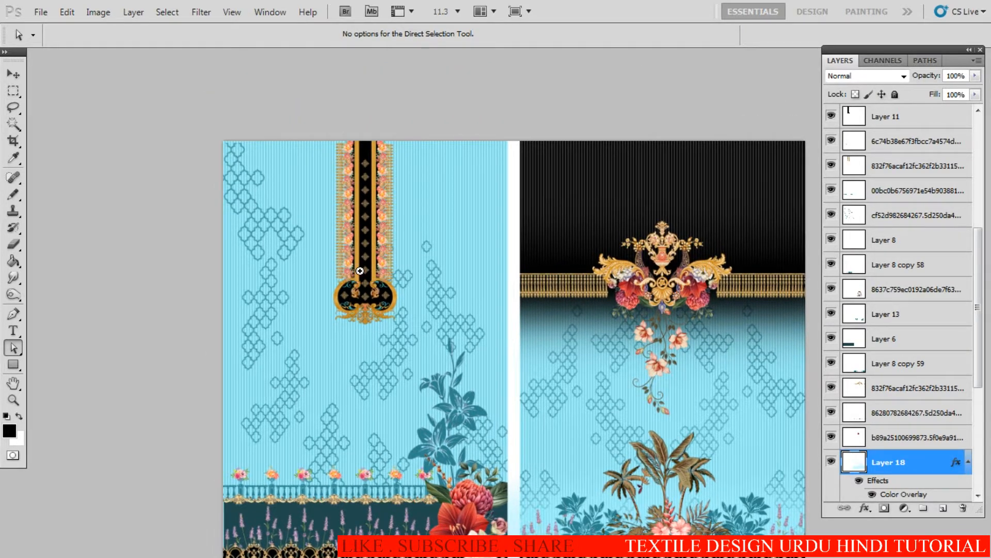
left_click_drag(436, 283, 537, 287)
left_click_drag(232, 272, 361, 320)
key("v")
right_click(281, 302)
left_click(292, 312)
left_click_drag(305, 310, 243, 305)
left_click_drag(269, 279, 279, 366)
- Select a straight section of the gold strip along the neckline panel's left edge, excluding the empty area around it
key("m")
left_click_drag(246, 200, 328, 464)
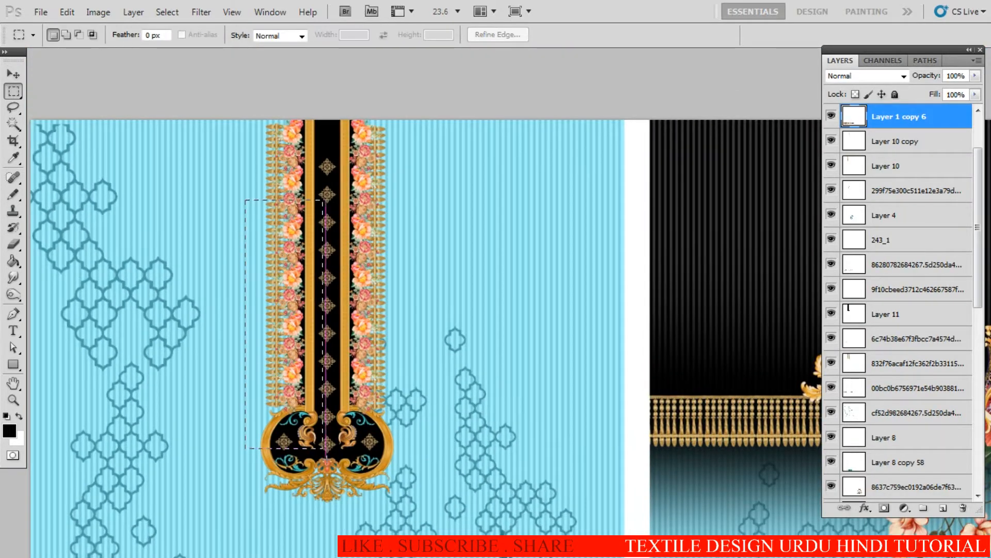
key("w")
left_click(292, 363, "alt")
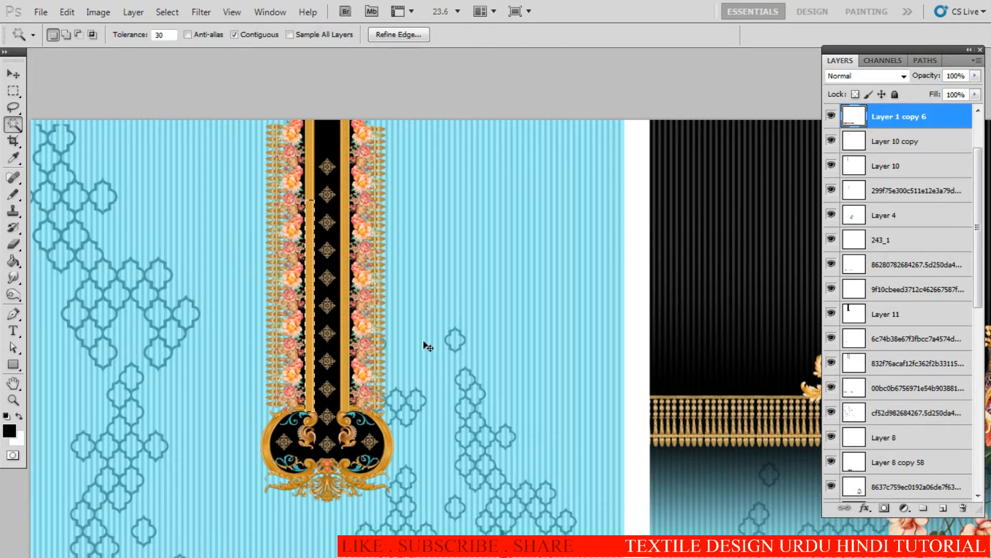
- Paste the copied gold strip into the new blank document and rotate it 90 degrees to lie horizontally
key("ctrl+Tab")
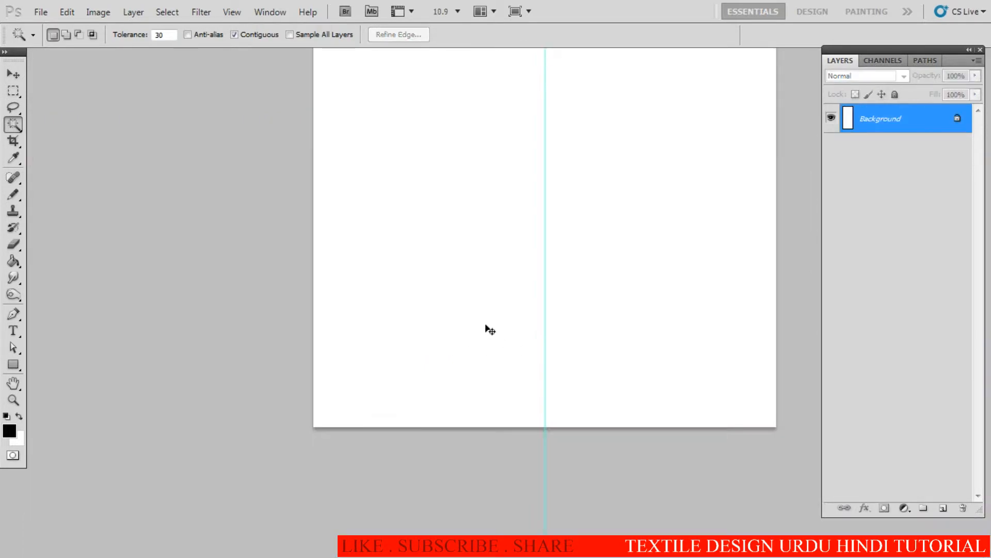
key("ctrl+v")
key("ctrl+t")
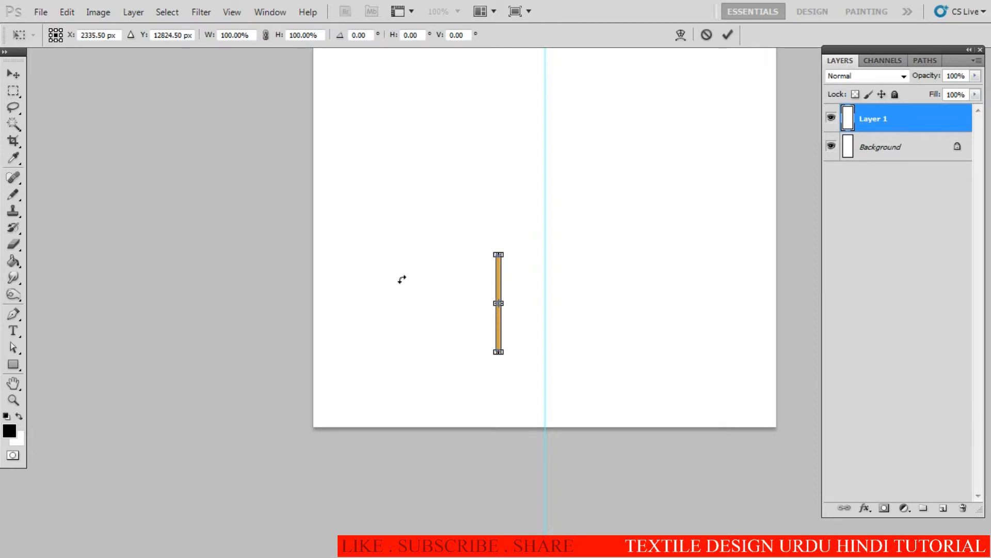
right_click(402, 279)
left_click(454, 462)
key("Return")
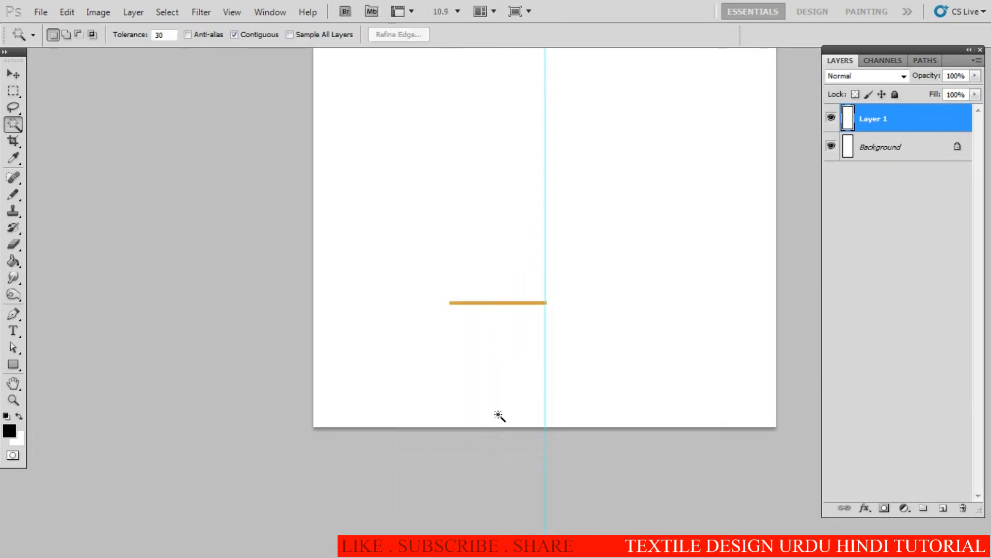
- Move the gold strip down near the page's bottom edge, with its right end on the vertical centre guide
key("m")
left_click_drag(520, 306, 485, 375)
key("ctrl+d")
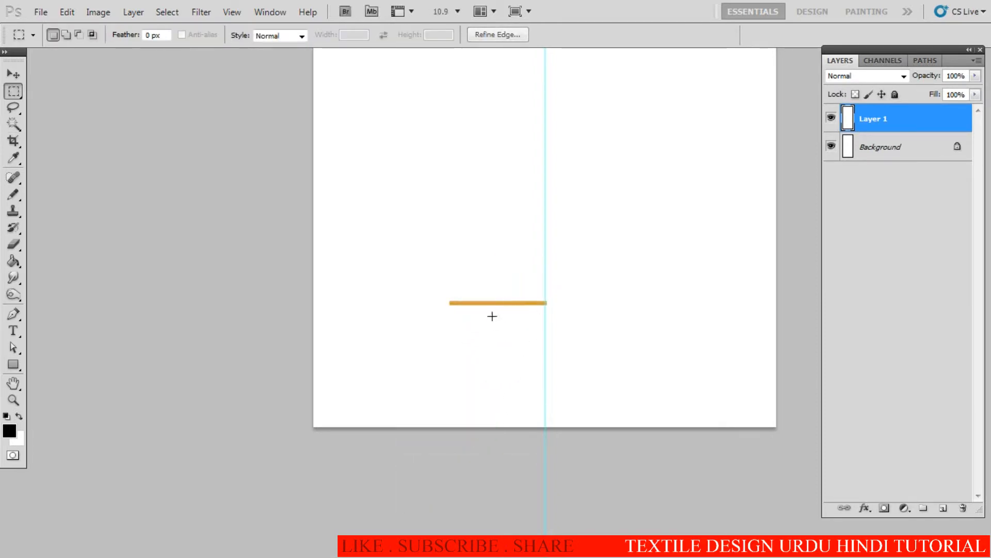
key("v")
left_click_drag(486, 337, 510, 367)
- Measure the gap between the gold strip and the page's bottom edge with a rectangular selection and the Info readout
left_click(515, 413, "ctrl")
left_click(516, 413, "ctrl")
left_click(516, 413, "ctrl")
left_click(516, 413, "ctrl")
key("m")
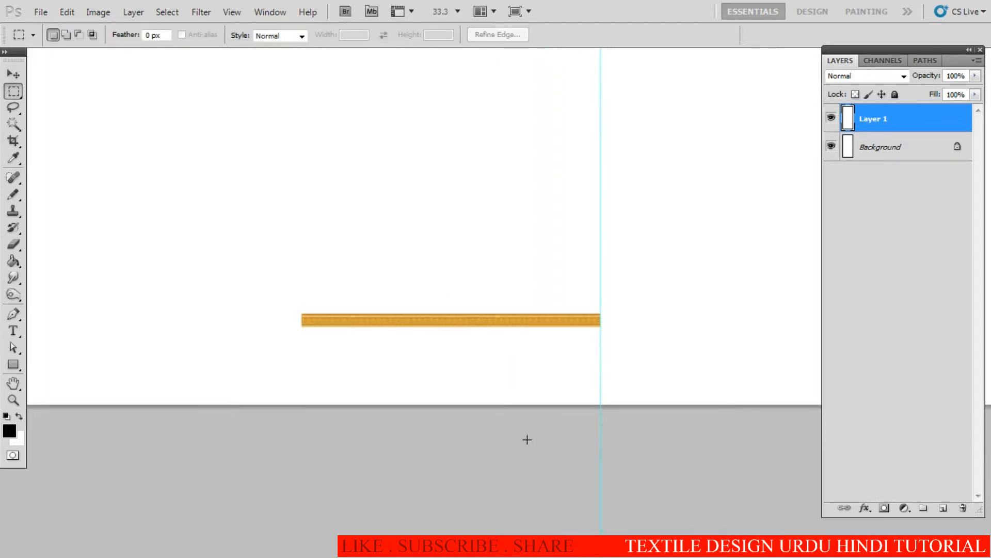
left_click_drag(521, 406, 316, 325)
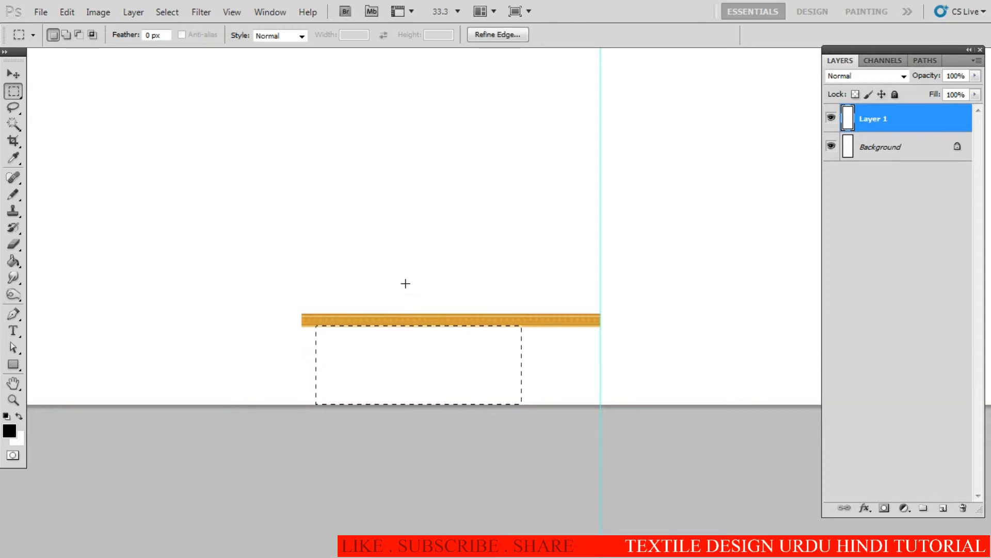
key("F8")
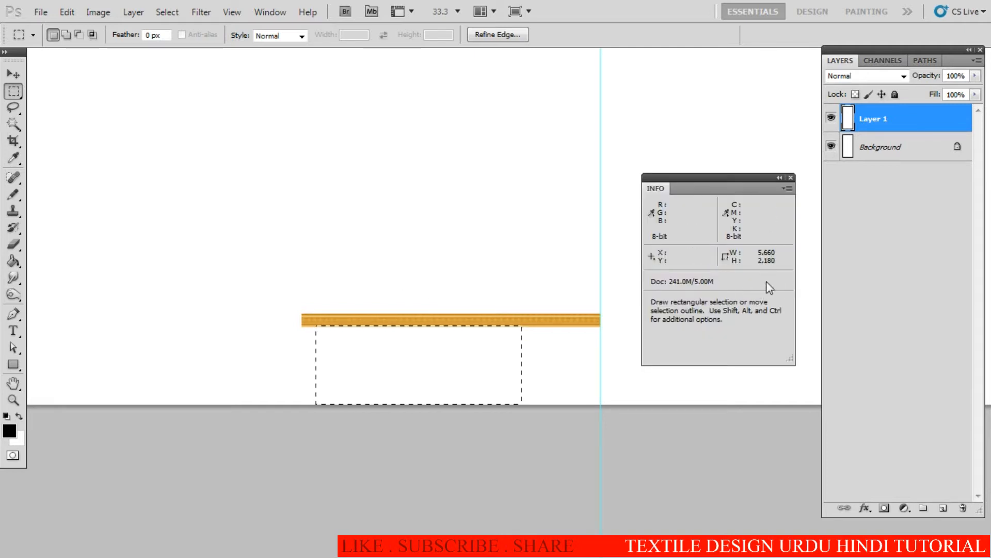
left_click(490, 305)
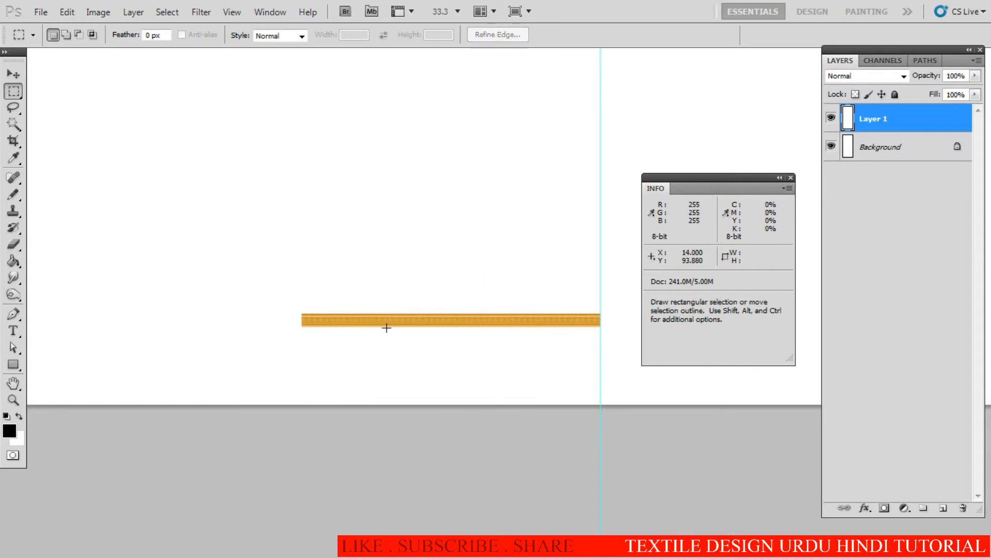
- Extend the gold strip leftward with two end-to-end duplicates and merge all three pieces into one layer
key("v")
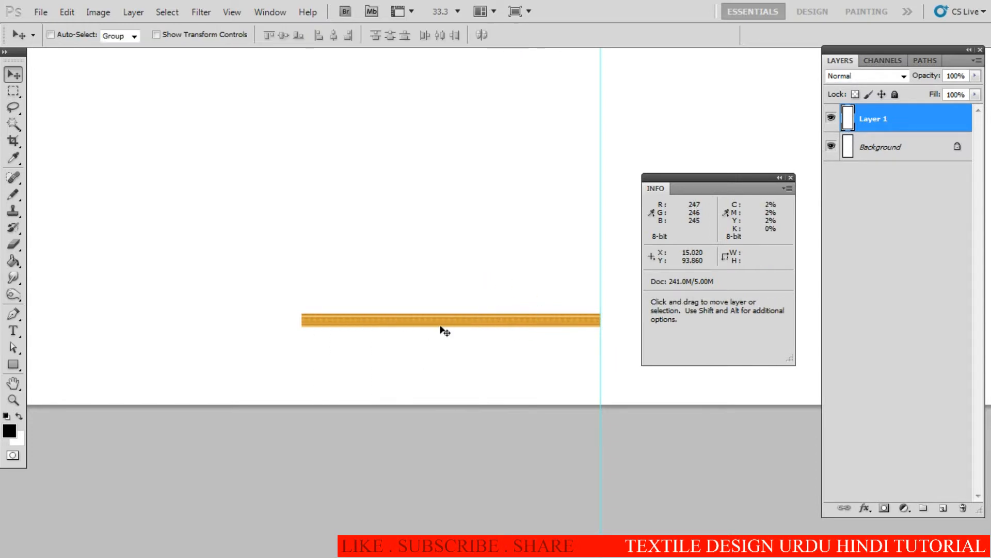
left_click_drag(438, 322, 182, 342)
left_click_drag(255, 347, 323, 338)
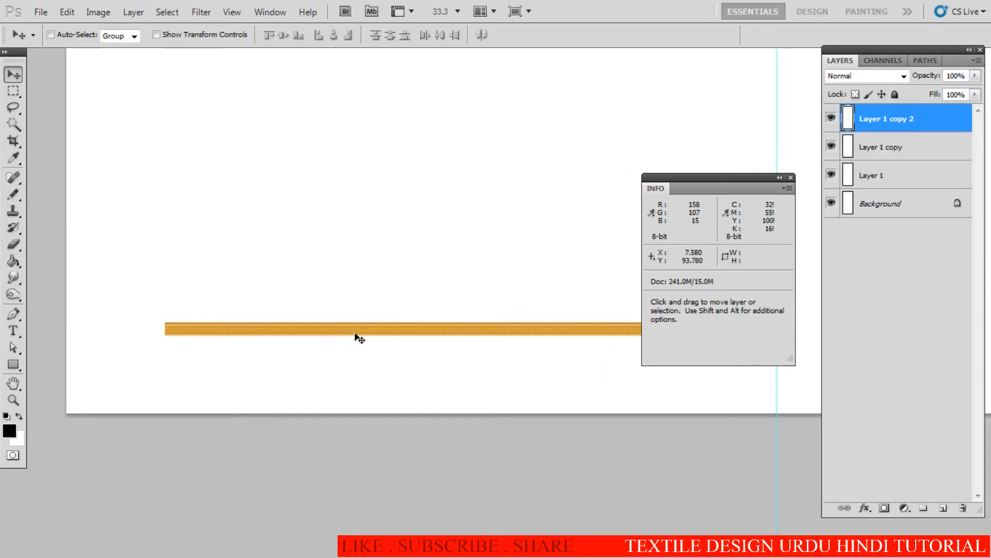
key("ctrl+e")
key("ctrl+e")
left_click_drag(403, 335, 278, 330)
left_click_drag(392, 329, 306, 342)
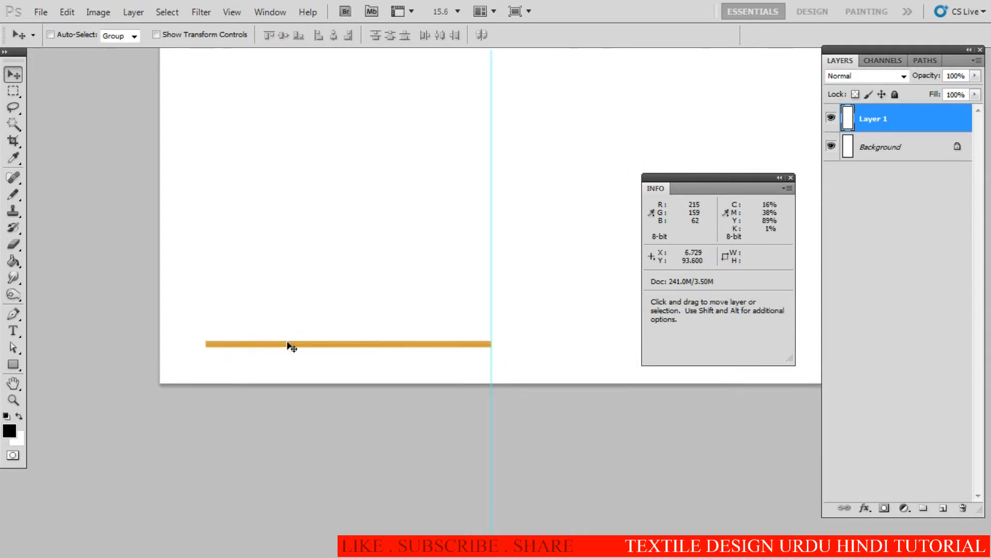
key("ctrl+space")
left_click_drag(215, 347, 273, 373)
key("p")
left_click_drag(300, 330, 298, 333)
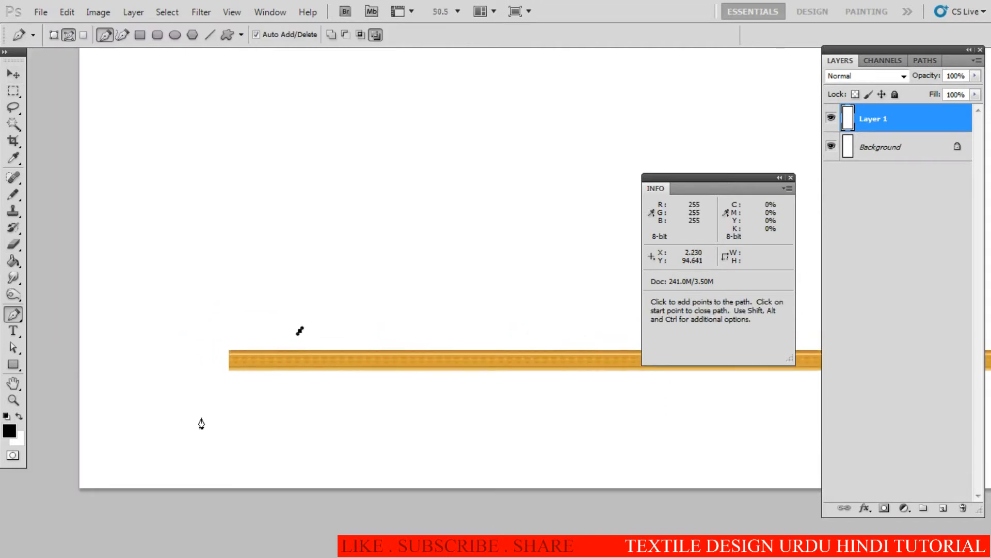
key("ctrl+z")
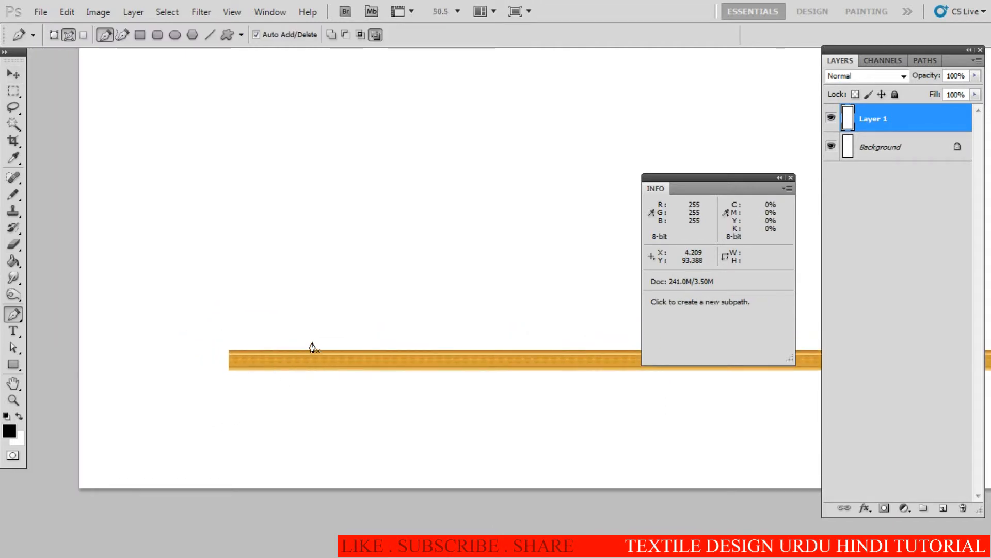
key("Delete")
left_click(317, 336)
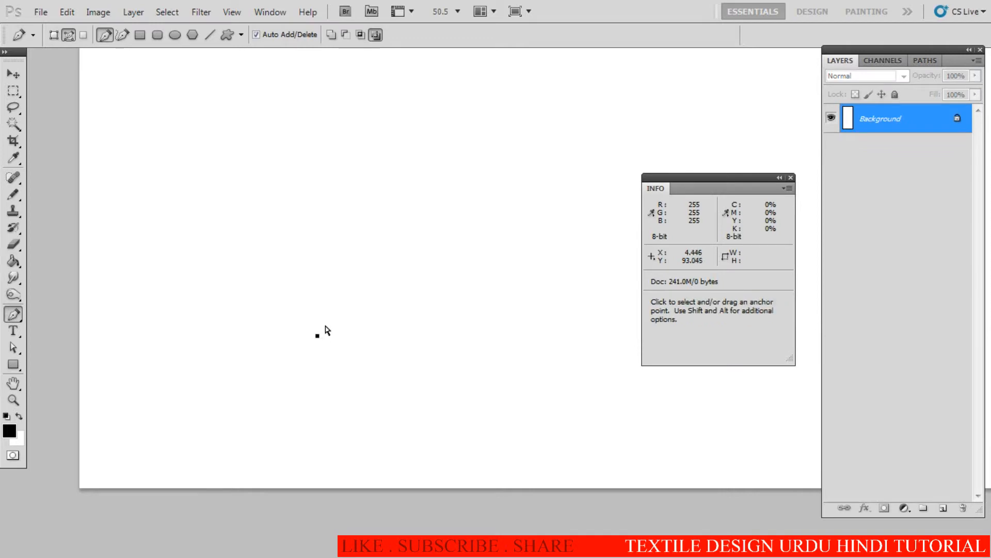
key("ctrl+z")
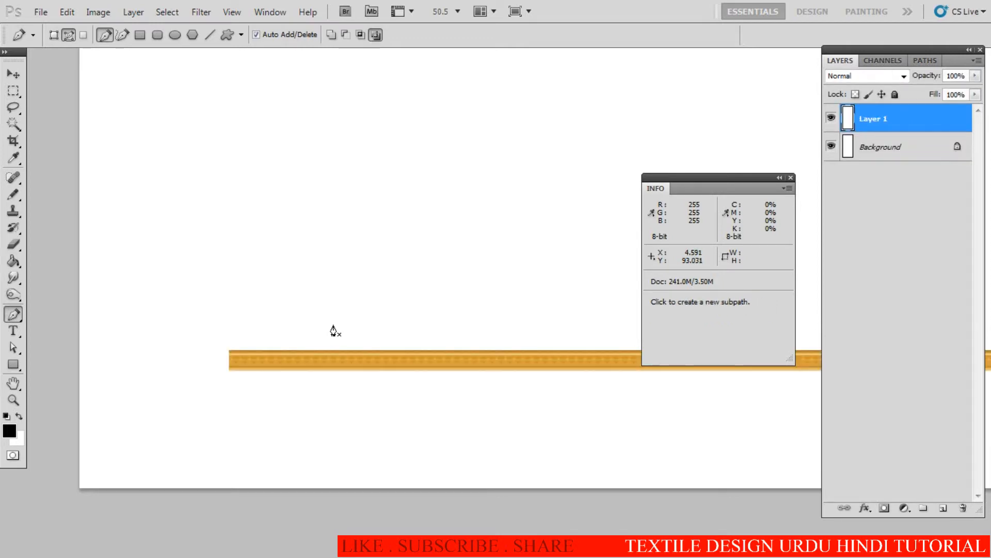
- Cut the gold strip's left end diagonally by outlining it with the Pen tool, converting the path to a selection and deleting the enclosed part
left_click(333, 325)
left_click(243, 416)
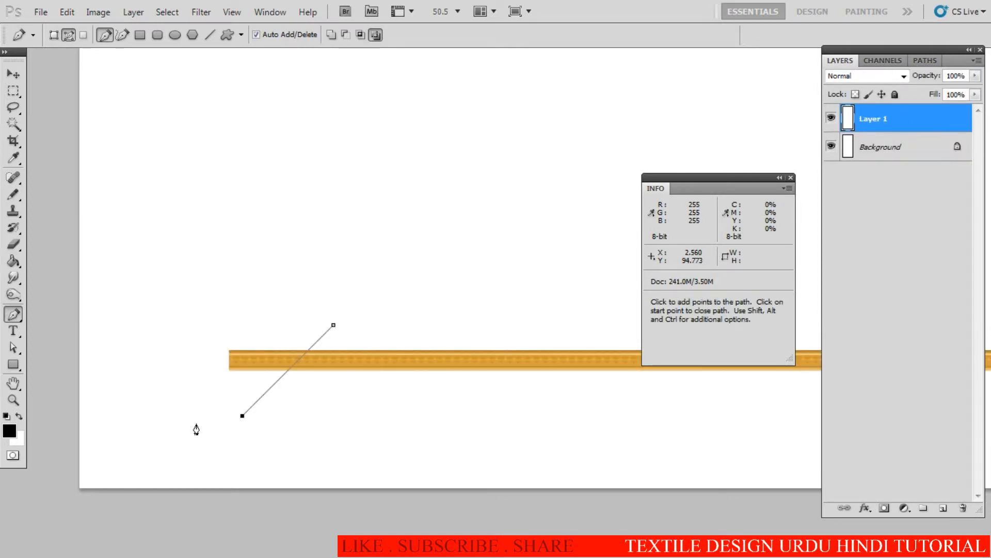
left_click(162, 420)
left_click(164, 335)
left_click(207, 316)
left_click(253, 296)
left_click(290, 283)
left_click(302, 280)
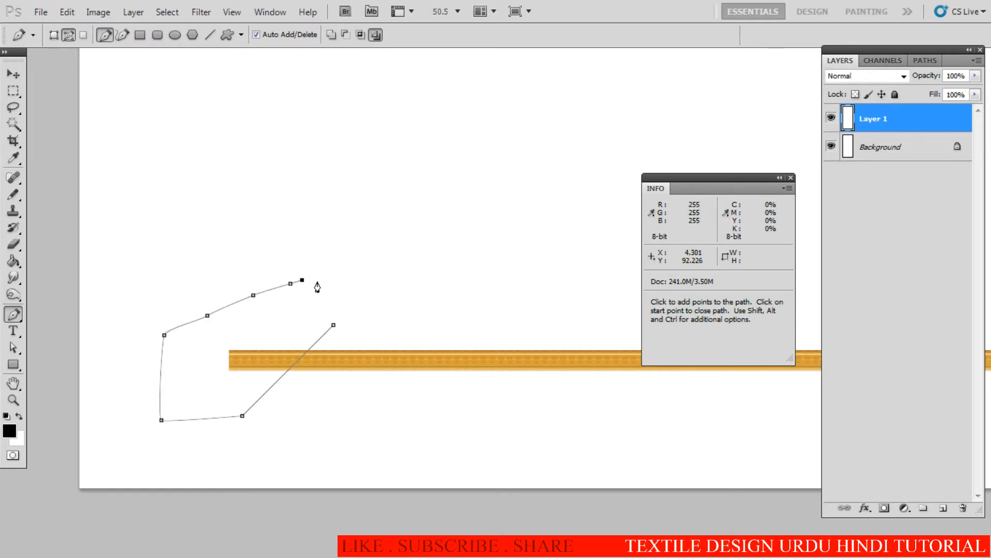
key("ctrl+Return")
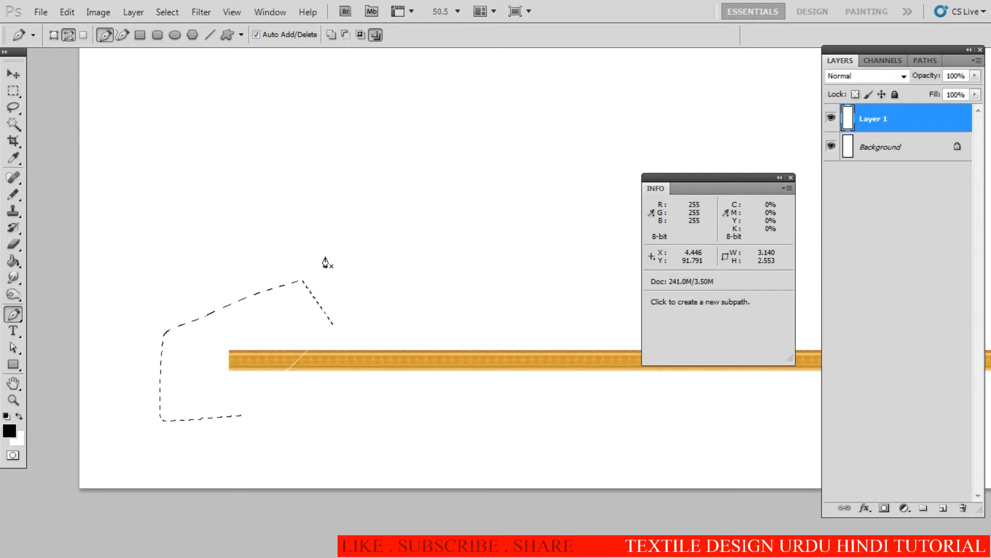
key("Delete")
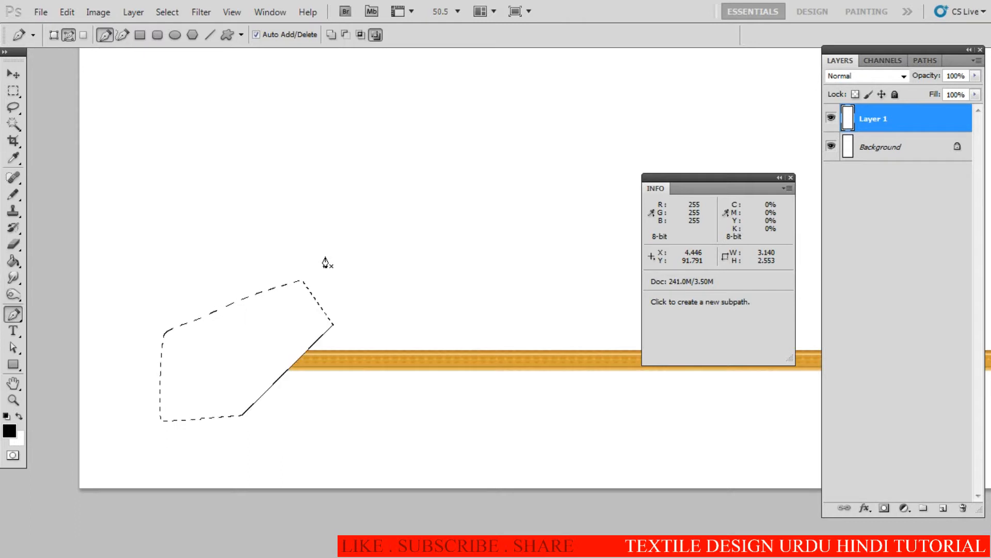
- Clear the selection, duplicate the mitred gold strip and rotate the copy 90° counter-clockwise
key("ctrl+d")
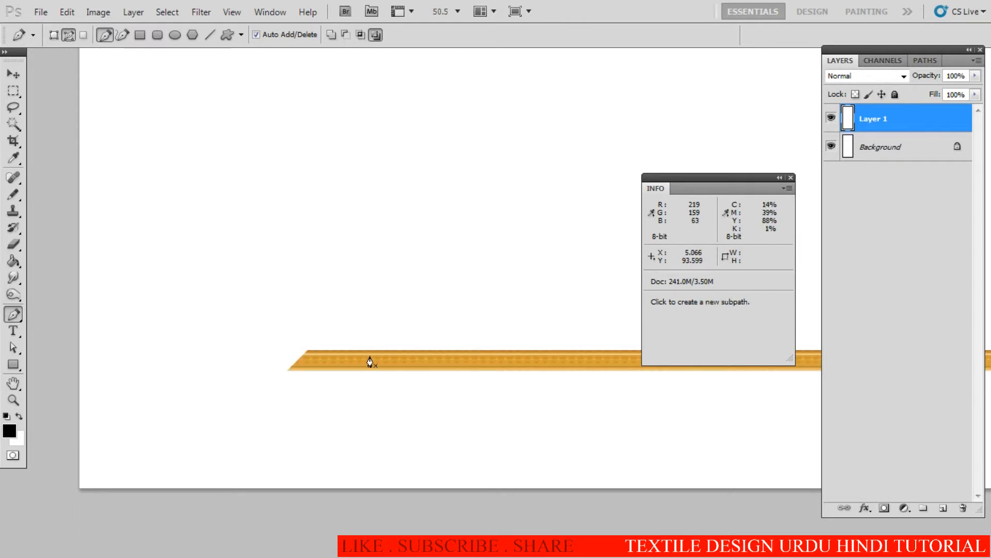
key("v")
left_click_drag(408, 363, 330, 224)
key("ctrl+t")
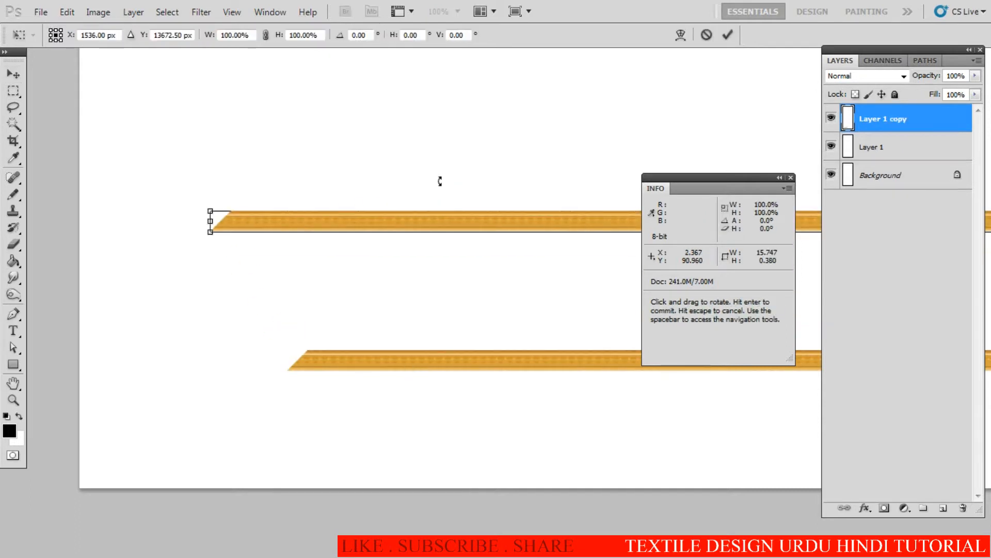
right_click(395, 223)
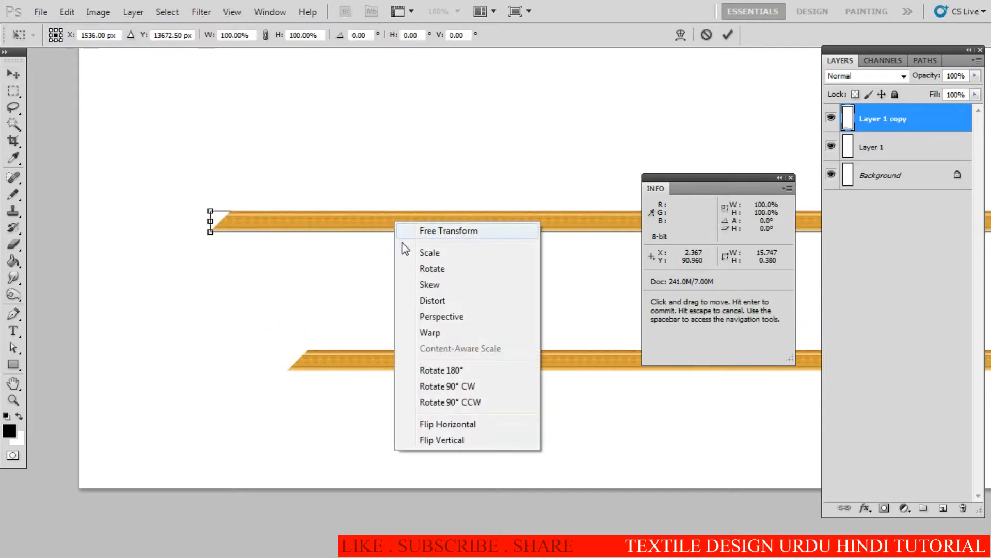
left_click(453, 401)
left_click(517, 300, "alt")
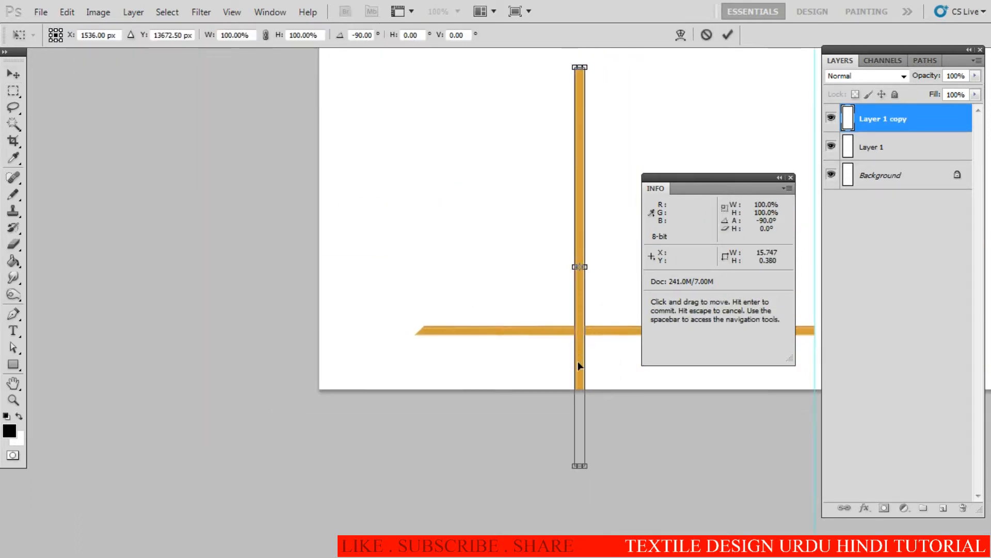
- Move the rotated strip above the horizontal strip's mitred end and flip it horizontally
left_click_drag(578, 365, 437, 186)
right_click(470, 232)
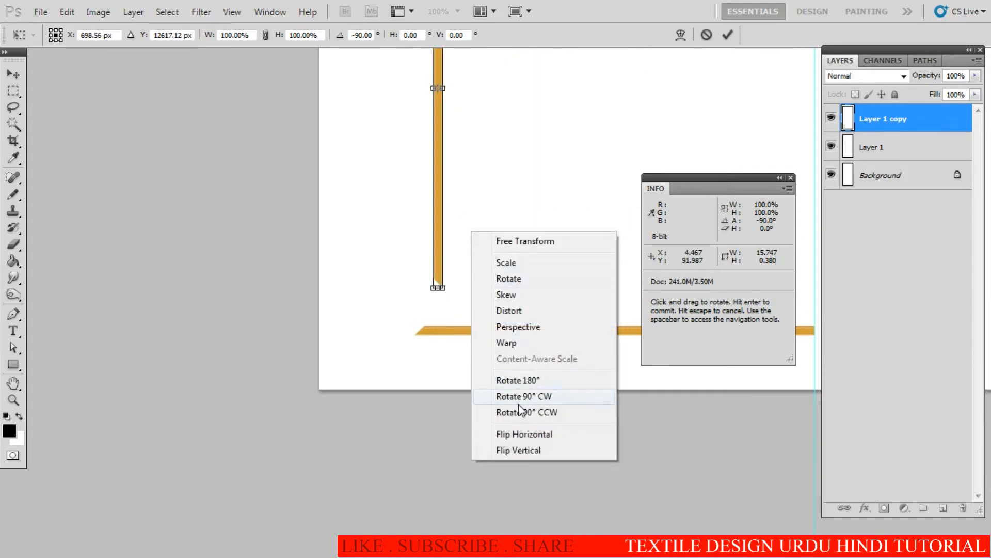
left_click(522, 436)
key("Return")
- Fit the vertical strip's mitred end exactly against the horizontal strip's mitre and merge the two layers
left_click_drag(413, 277, 472, 289)
left_click_drag(468, 298, 557, 401)
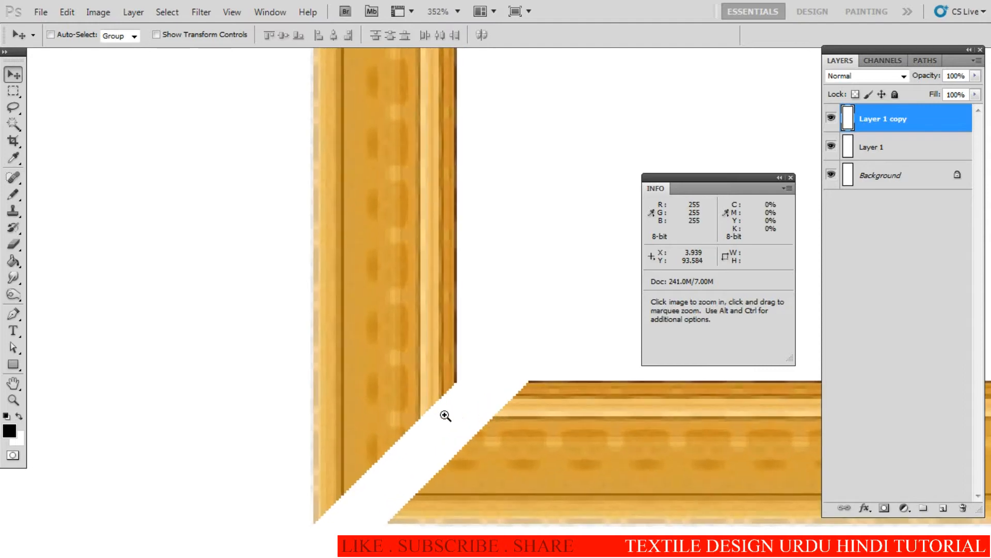
left_click_drag(428, 393, 501, 384)
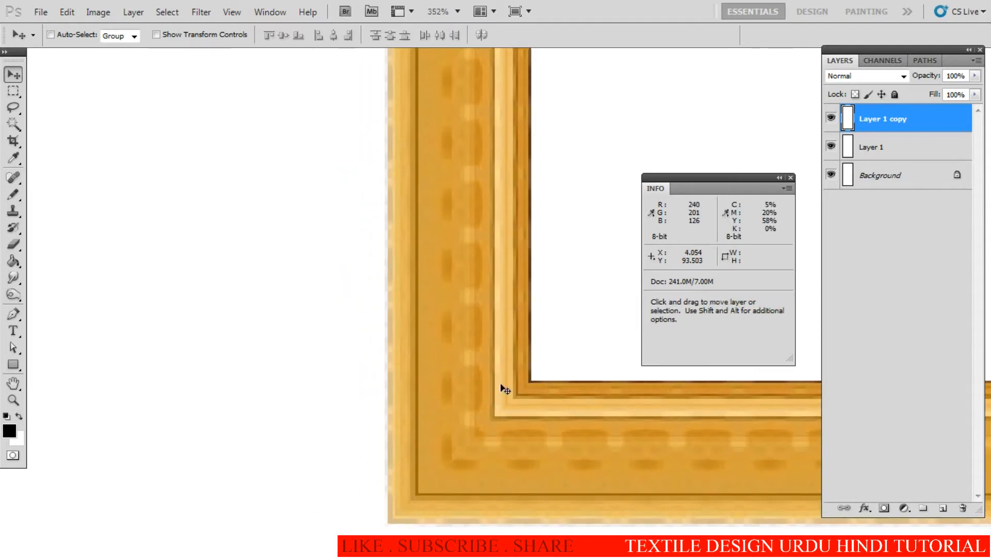
key("Left")
key("Right")
key("ctrl+0")
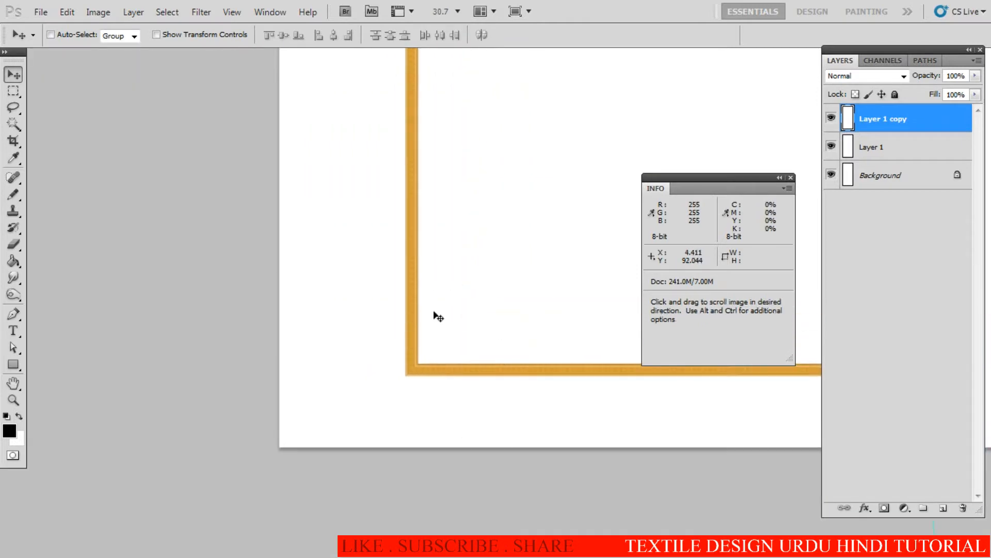
key("ctrl+e")
- Move the L-shaped border so its left and bottom page margins match, measuring the lower gap with a rectangular selection
left_click_drag(416, 385, 373, 366)
key("m")
left_click_drag(548, 447, 354, 367)
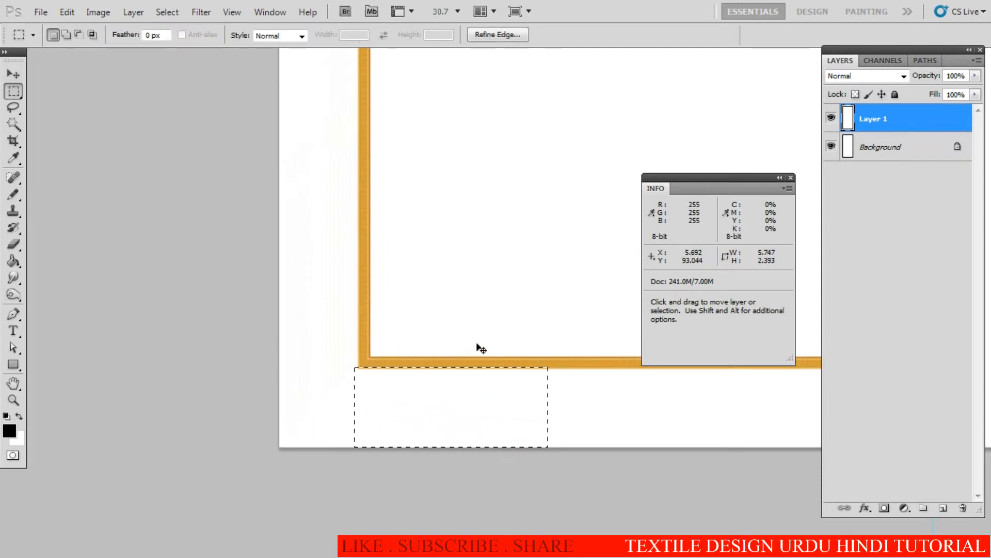
left_click_drag(489, 329, 442, 321)
key("ctrl+d")
- Extend the horizontal strip to the vertical centre guide by duplicating a selected section about 10.4 inches long
left_click_drag(464, 288, 387, 392)
left_click_drag(429, 388, 586, 455)
key("w")
left_click(539, 452, "alt")
key("v")
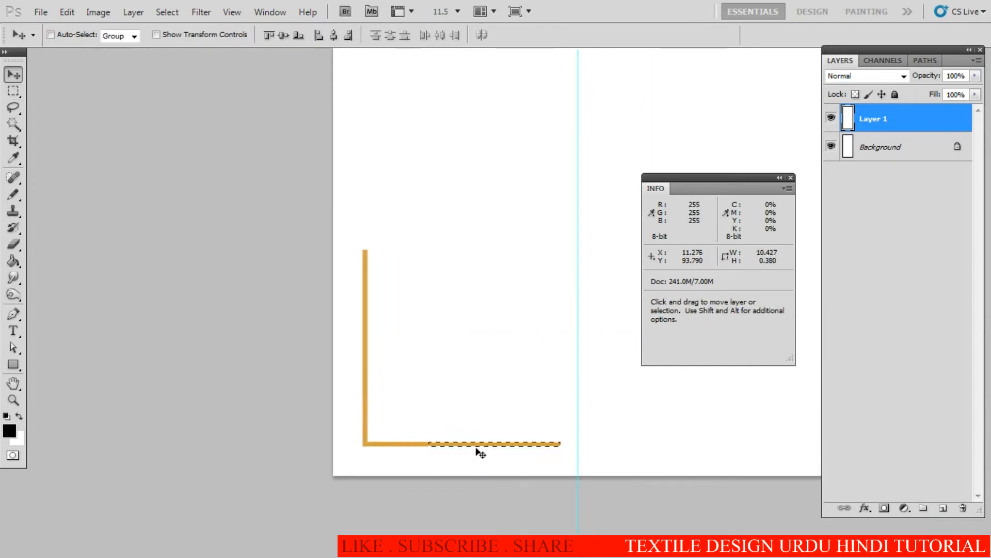
left_click_drag(481, 451, 498, 451)
key("ctrl+d")
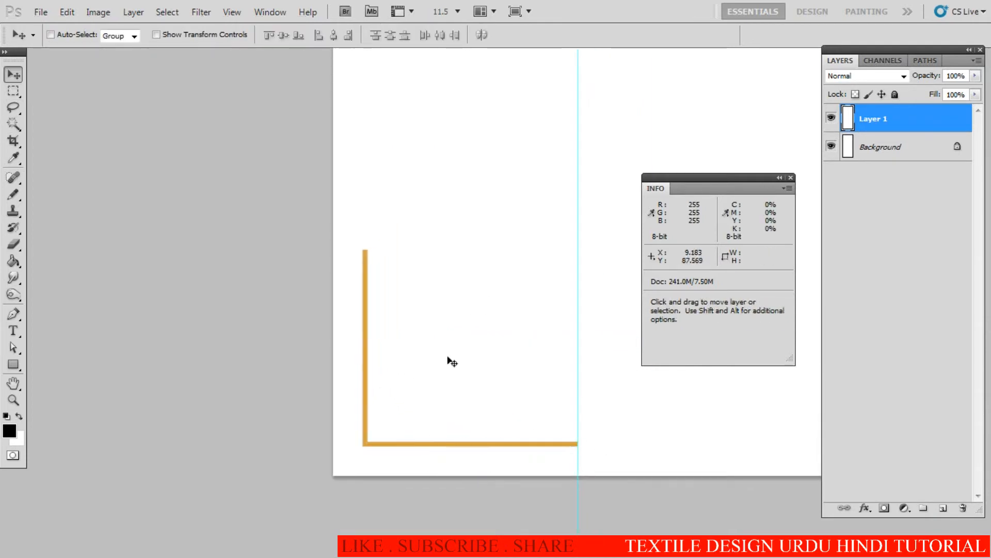
- Extend the vertical strip up to the horizontal centre guide with end-to-end duplicates of a selected section about 11.2 inches long
key("space")
mouse_move(431, 331)
left_mouse_down()
mouse_move(388, 321)
mouse_move(429, 332)
left_mouse_up()
key("m")
left_click_drag(465, 412, 471, 416)
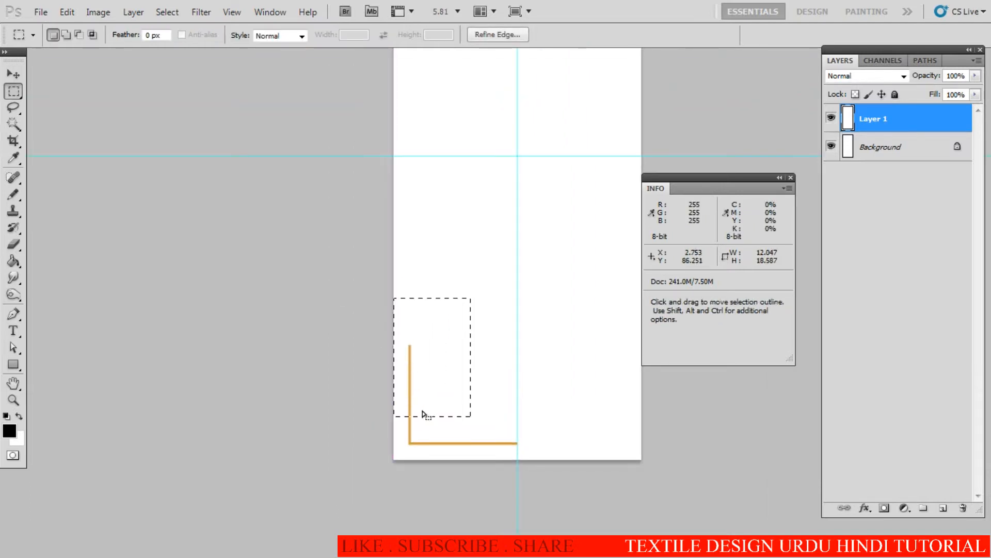
key("v")
left_click_drag(411, 396, 412, 361)
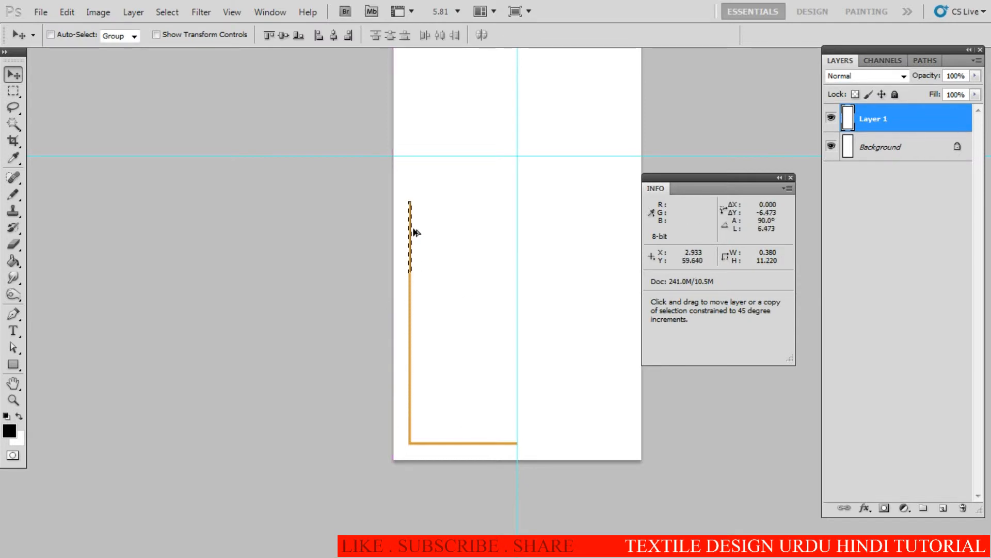
left_click_drag(411, 191, 411, 191)
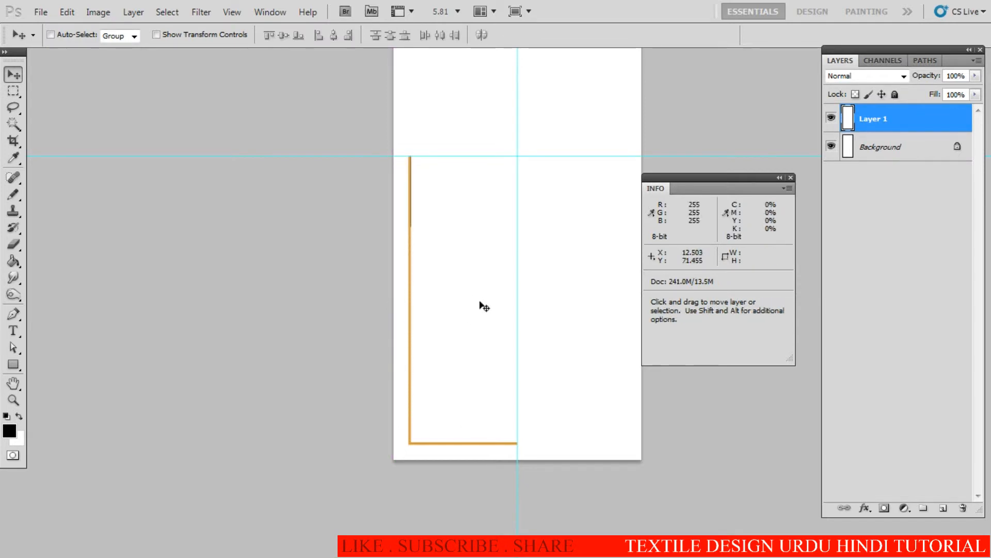
- Select only the L-shaped border's pixels and copy them to a new layer
left_click_drag(483, 307, 389, 290)
left_click(411, 212, "ctrl")
left_click(527, 341, "alt")
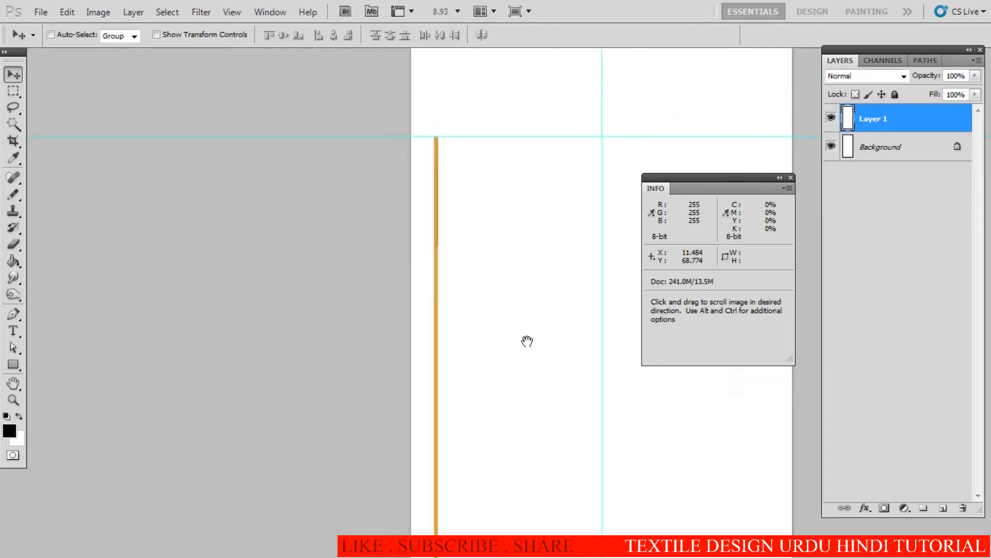
left_click_drag(527, 341, 413, 287)
key("m")
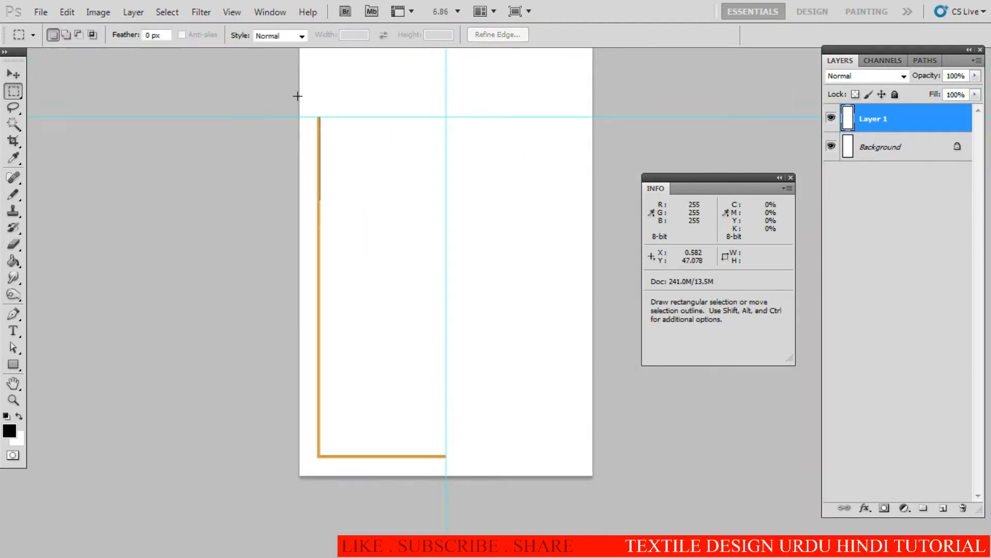
left_click_drag(297, 98, 509, 471)
key("w")
left_click(431, 272, "alt")
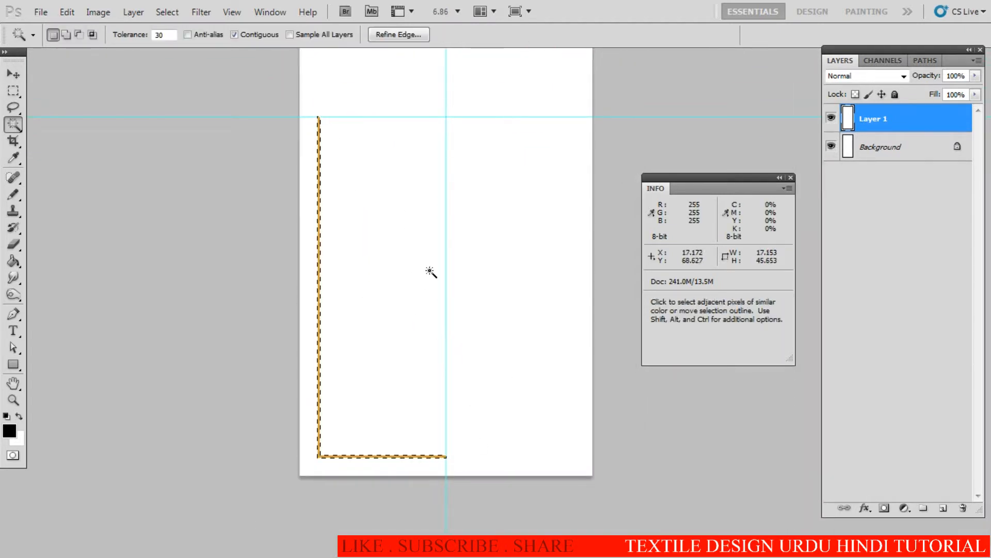
key("ctrl+j")
- Mirror the copied border horizontally about the vertical centre guide and merge it with the original border layer
key("ctrl+t")
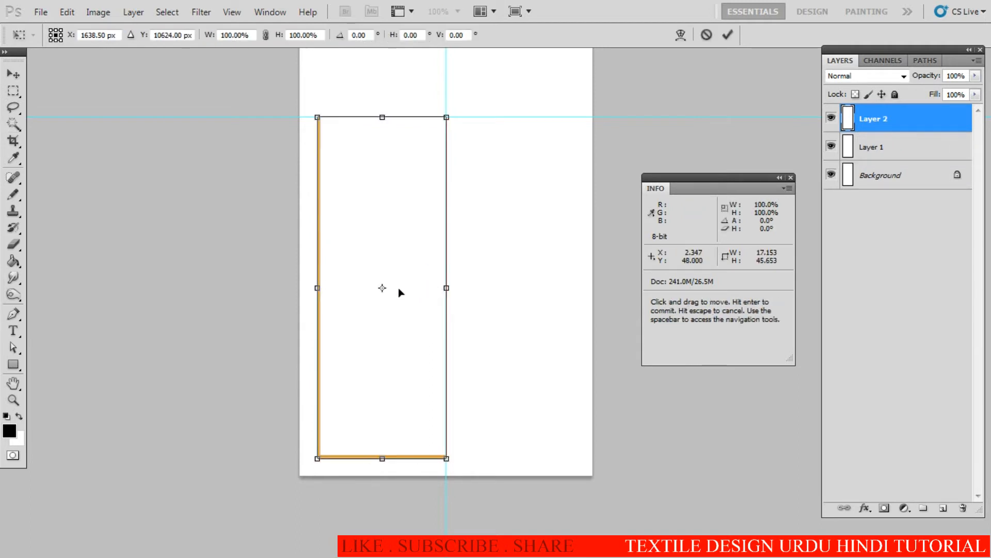
right_click(475, 269)
left_click(516, 471)
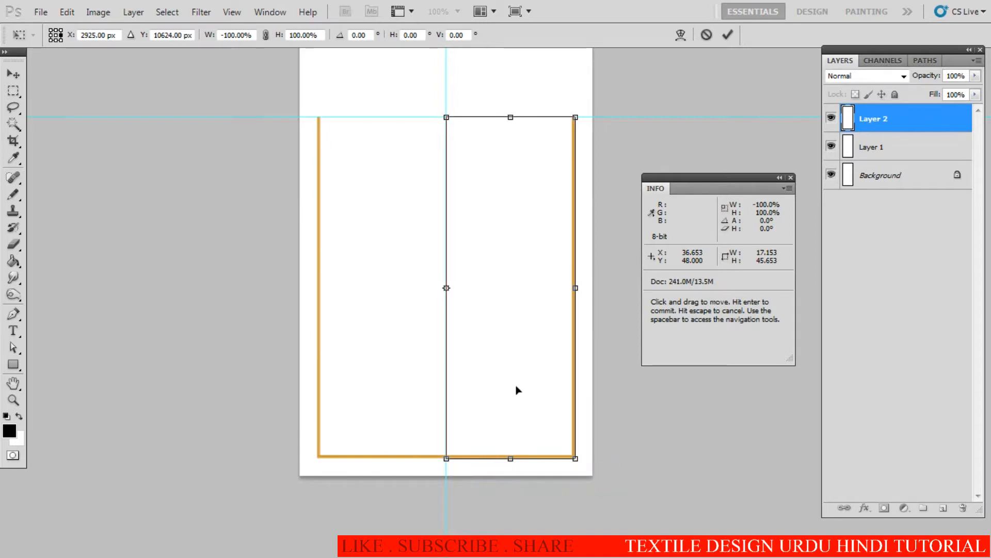
key("Return")
key("ctrl+e")
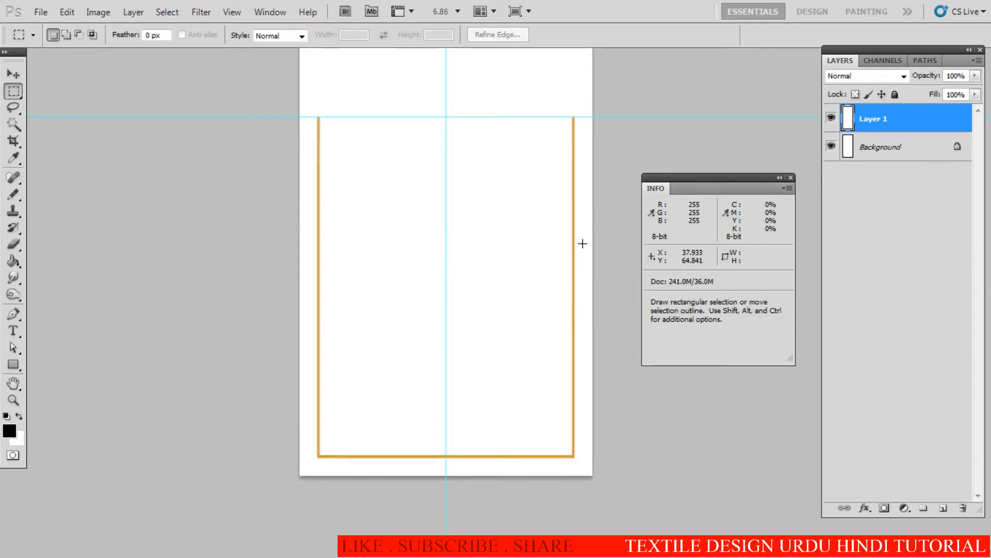
- Crop the page to its lower part, keeping the full 39-inch width and a height of about 55.6 inches
left_click_drag(505, 270, 418, 390)
left_click_drag(361, 481, 598, 198)
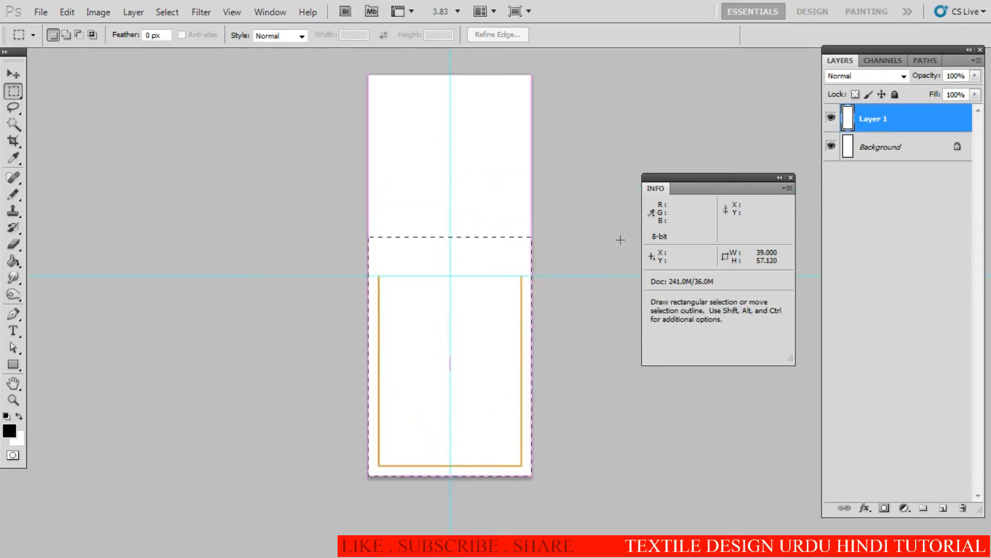
left_click_drag(625, 245, 624, 244)
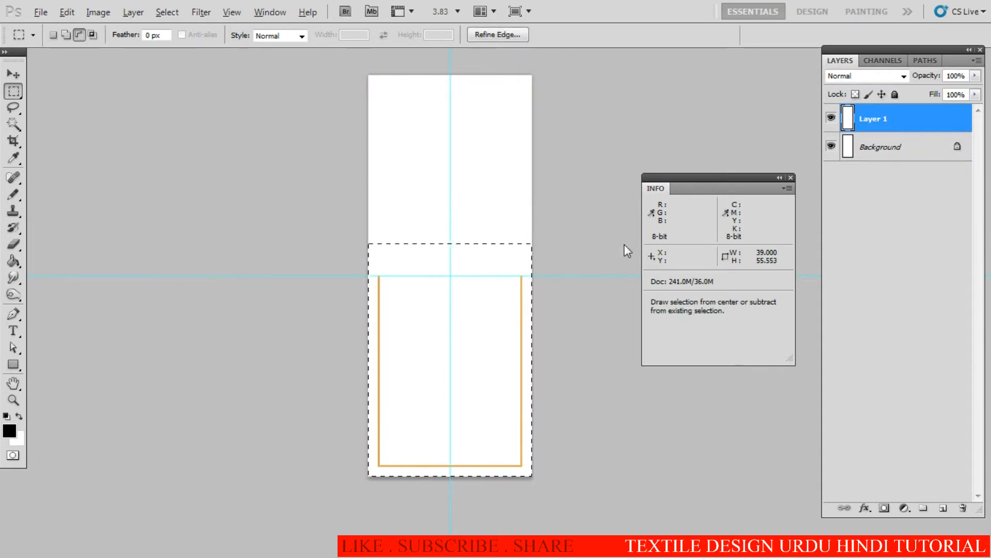
key("alt+i")
key("p")
- Switch to the floral design document and set the foreground colour to a5f4ff by sampling its light blue stripes
left_click(497, 221)
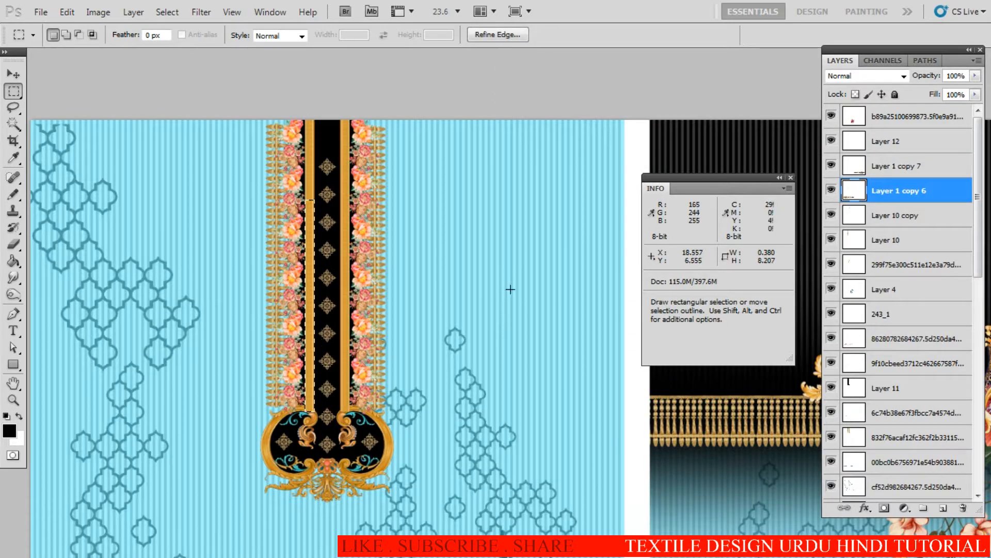
key("ctrl+d")
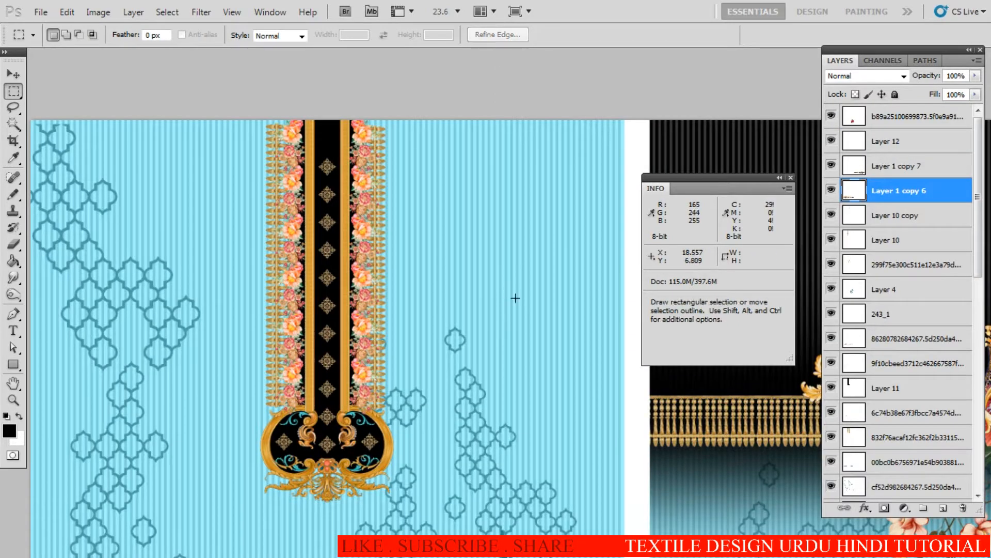
left_click_drag(567, 309, 483, 180)
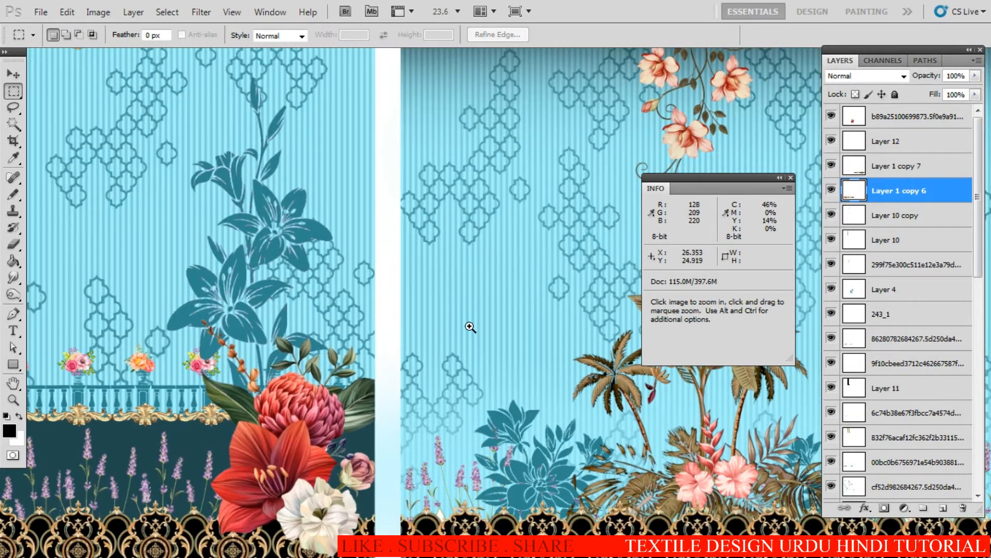
left_click_drag(469, 325, 527, 332)
left_click(9, 432)
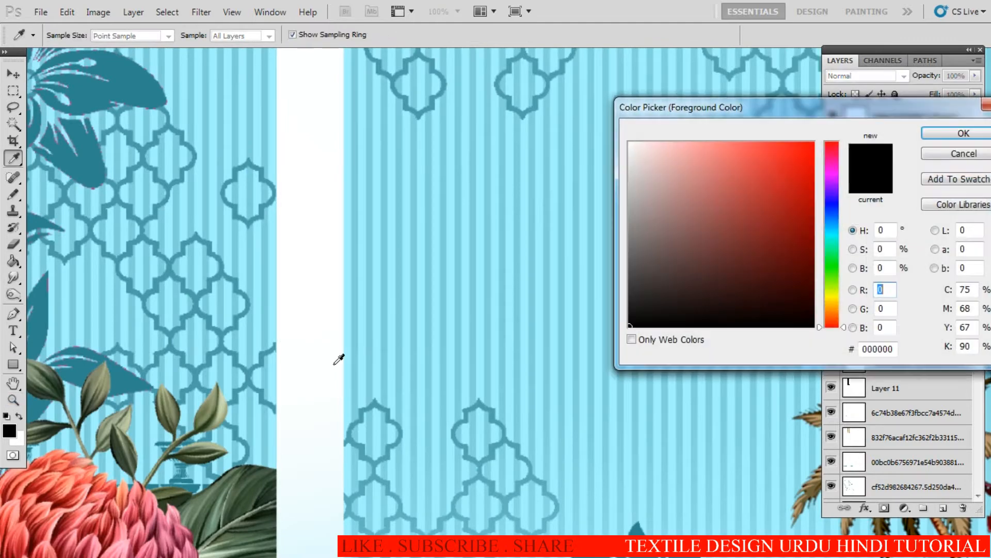
left_click(380, 355)
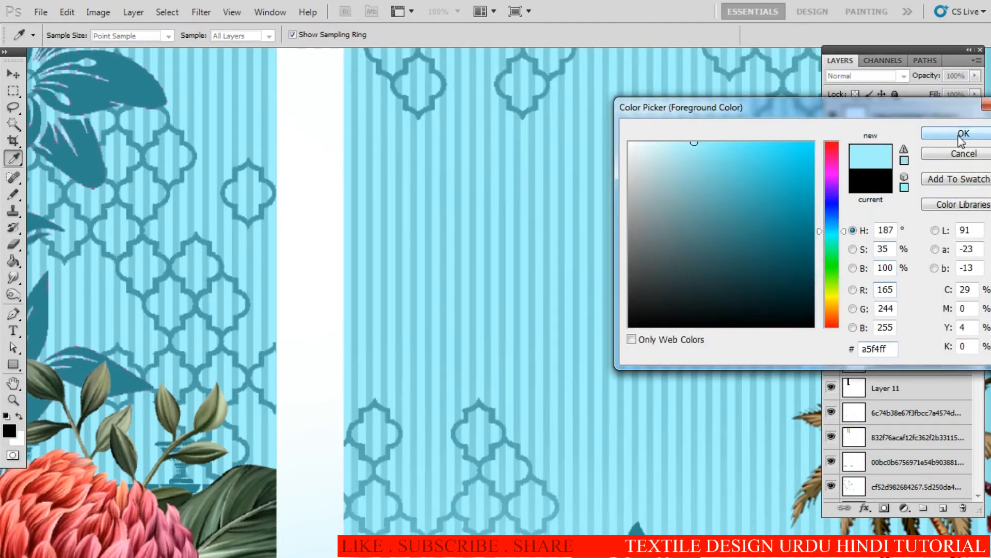
left_click(961, 135)
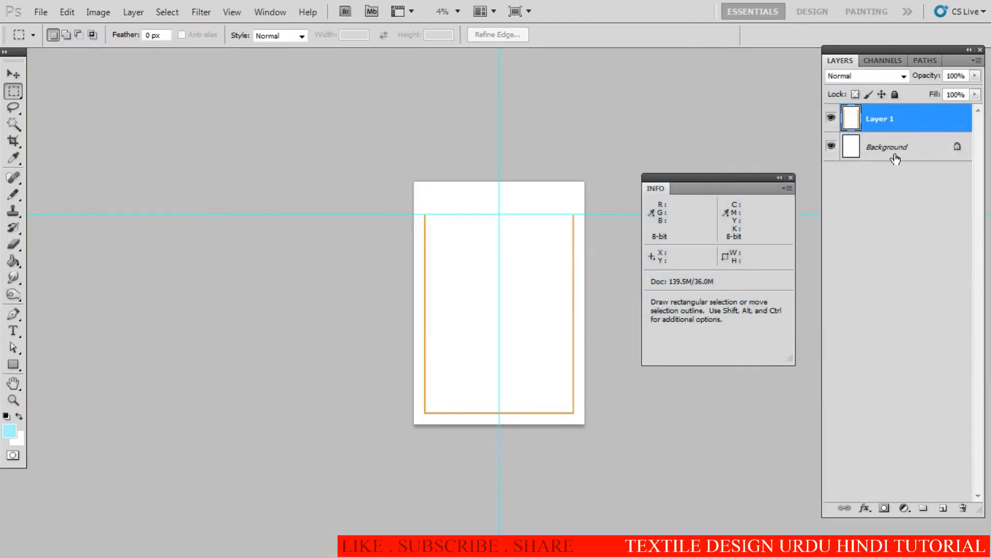
- In the border document, convert the Background to a regular layer, Layer 0, and fill it with the light blue foreground colour
double_click(918, 149)
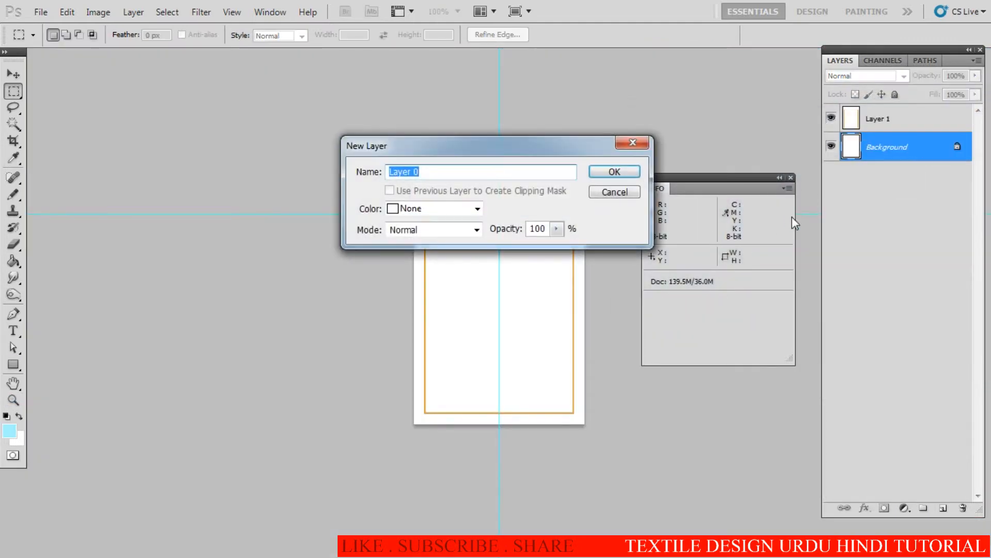
key("Return")
key("alt+BackSpace")
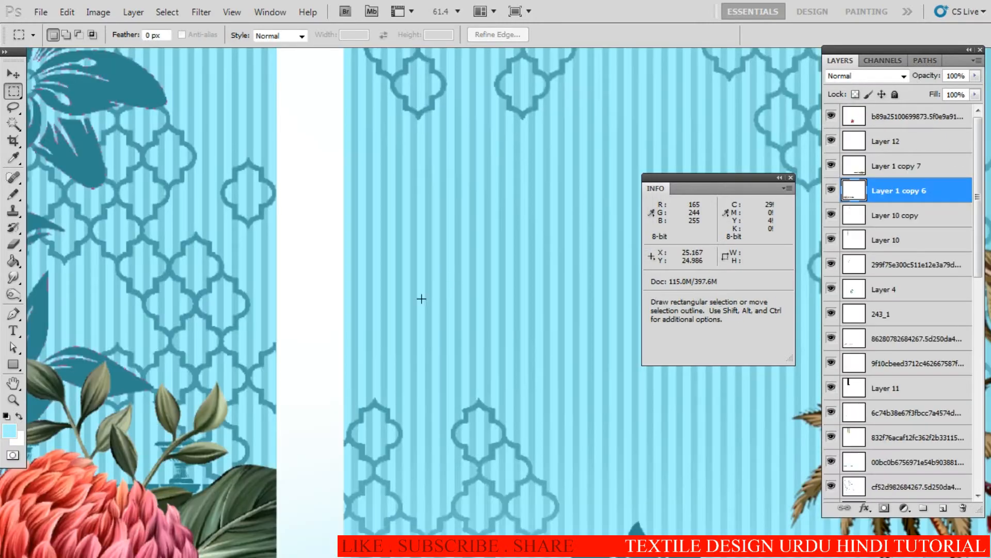
- Return to the floral design document and select Layer 8 copy 104 from the blue striped area
key("v")
right_click(447, 310)
left_click(481, 314)
key("ctrl+0")
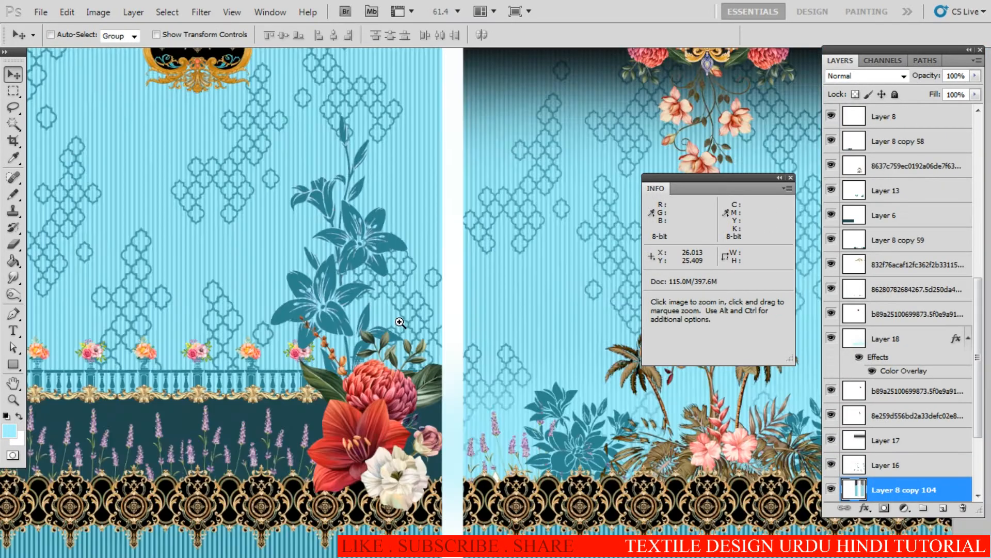
- Try to copy an area about 22.9 × 26.6 inches above the balustrade, clear the selection and toggle the selected layer's visibility
left_click_drag(457, 312, 355, 312)
left_click_drag(404, 312, 383, 300)
left_click_drag(297, 256, 339, 304)
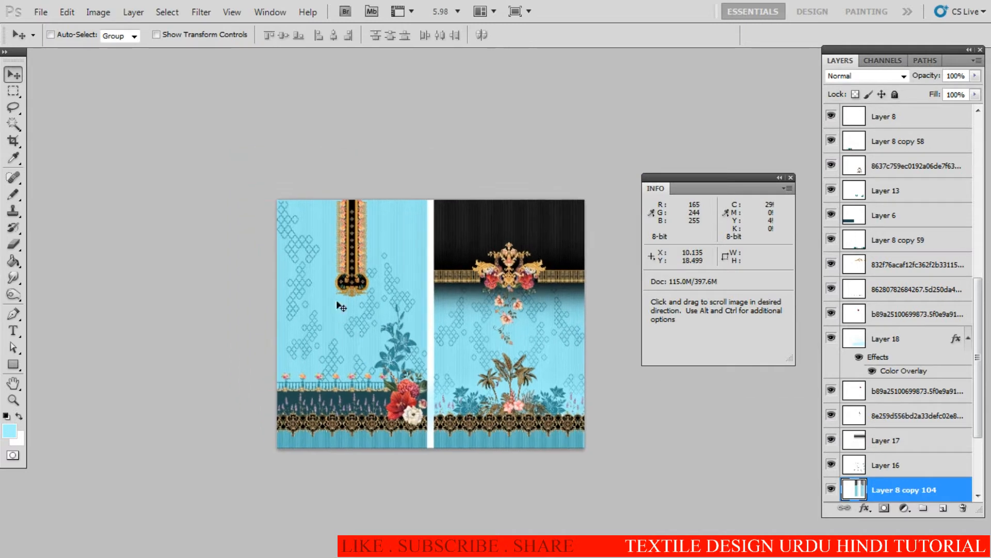
key("m")
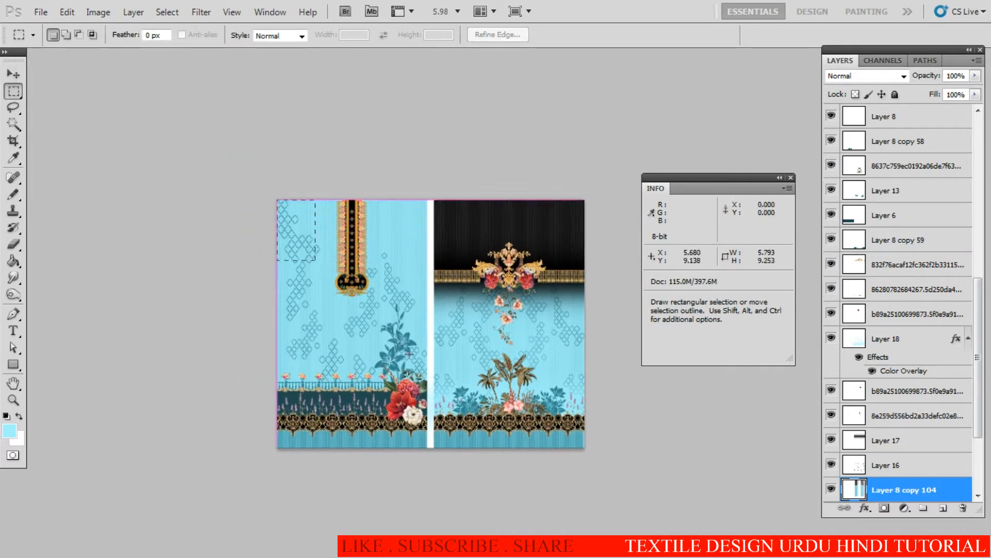
left_click_drag(430, 370, 427, 373)
key("ctrl+c")
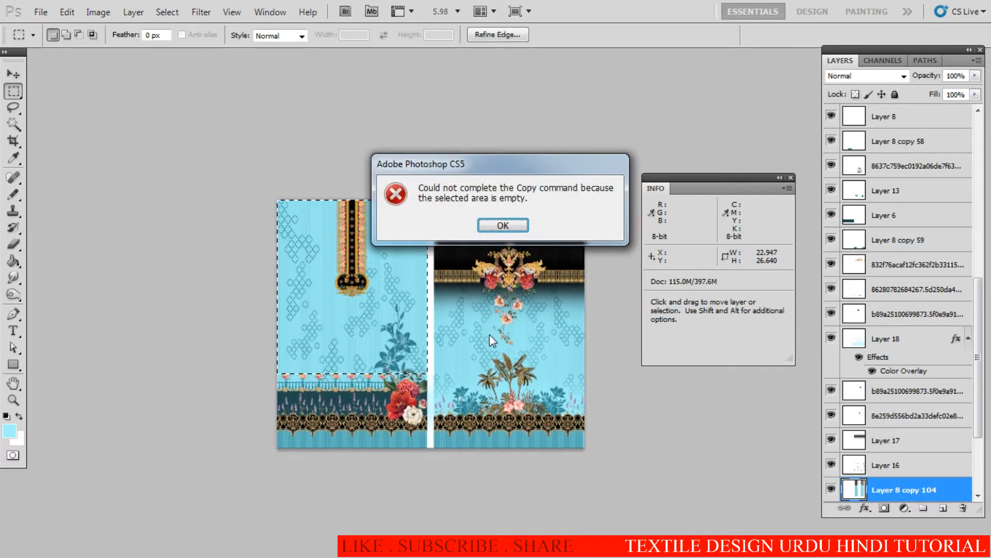
key("Return")
key("ctrl+d")
left_click(830, 494)
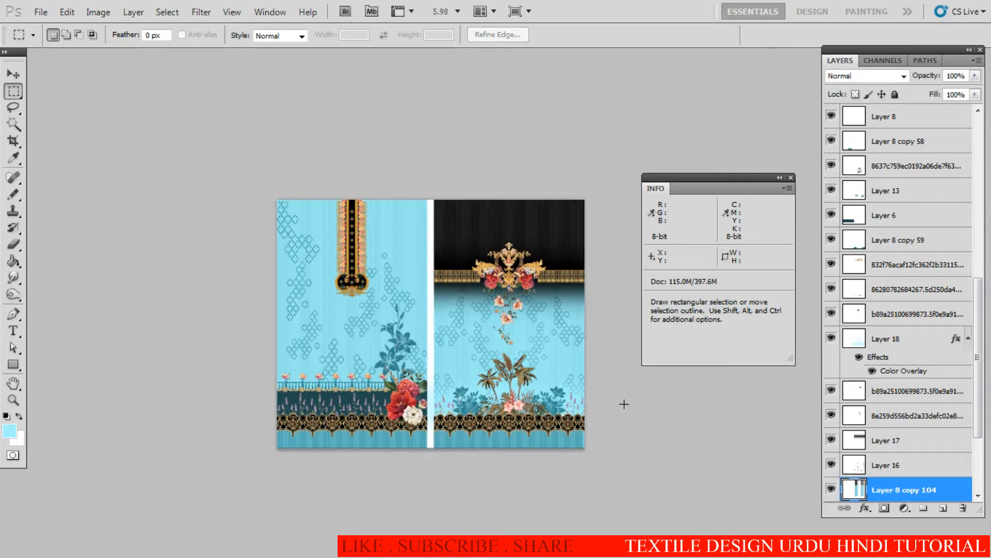
- Select Layer 8 copy 103, the stripe layer beneath the left panel of the floral design
key("ctrl+space")
mouse_move(321, 338)
left_mouse_down()
mouse_move(460, 338)
mouse_move(346, 336)
left_mouse_up()
key("v")
right_click(380, 337)
left_click(397, 344)
- Copy a stripe area about 22.96 × 26.61 inches above the flower balustrade and paste it into the border document
key("ctrl+space")
key("space")
left_click_drag(443, 285, 389, 323)
key("m")
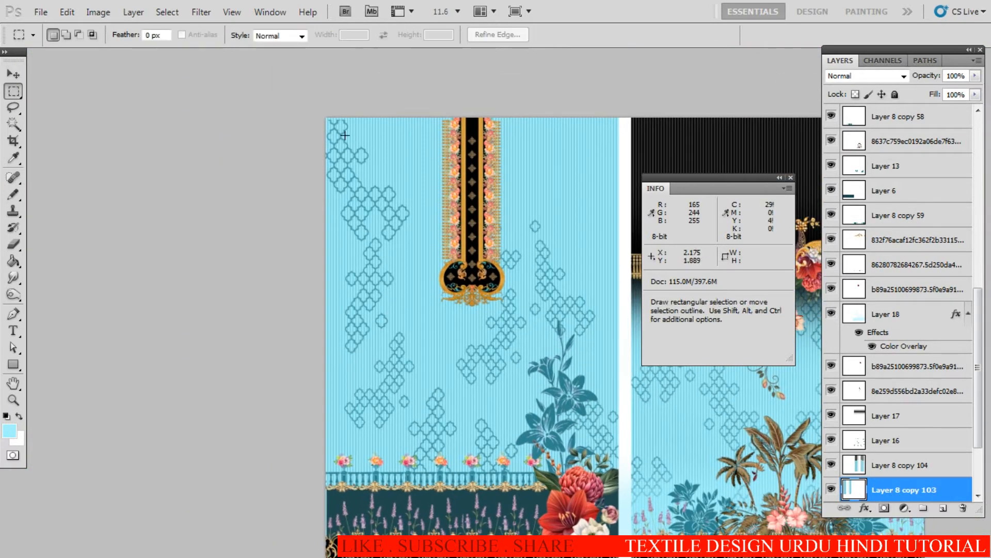
left_click_drag(326, 118, 538, 359)
left_click_drag(619, 452, 620, 452)
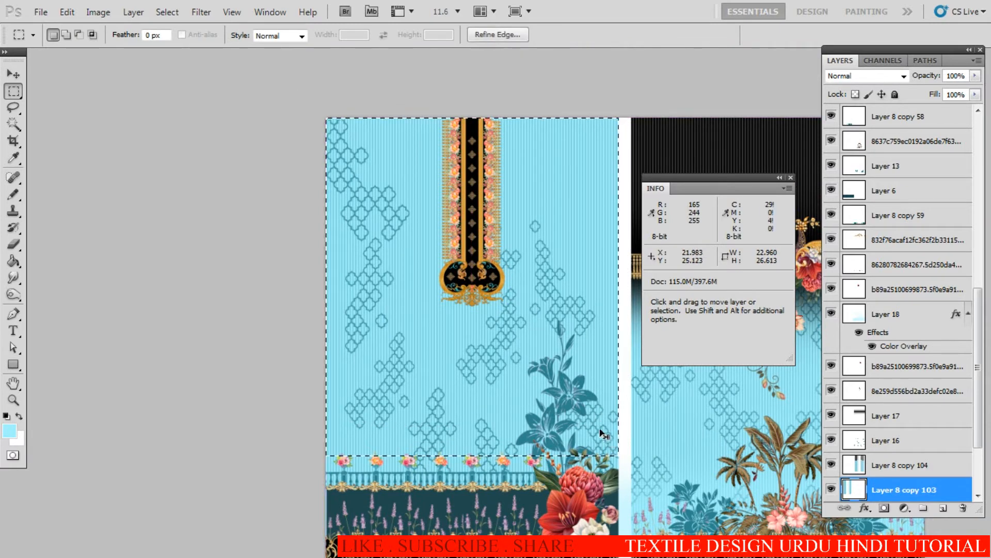
key("ctrl+Tab")
key("ctrl+v")
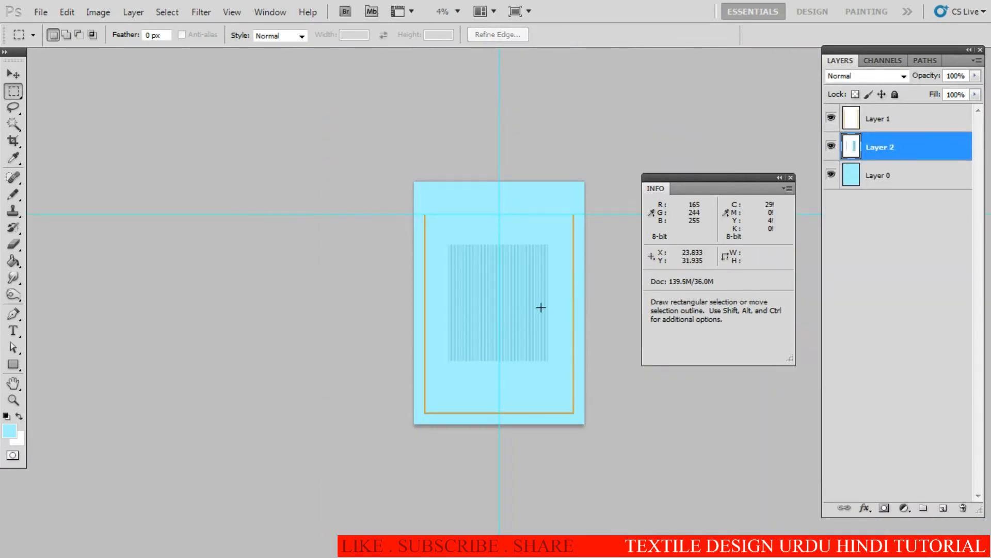
- Move the pasted stripe patch into the lower-left corner of the light blue canvas
key("ctrl+space")
left_click(476, 358, "ctrl")
left_click(481, 365, "ctrl")
key("v")
left_click_drag(463, 349, 392, 478)
key("ctrl+space")
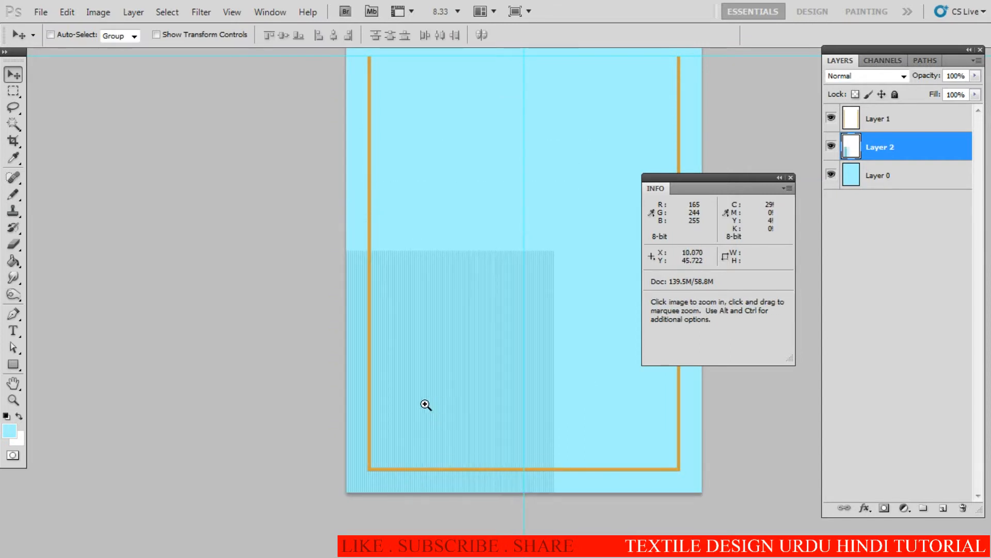
left_click_drag(426, 405, 415, 405)
left_click_drag(480, 391, 414, 383)
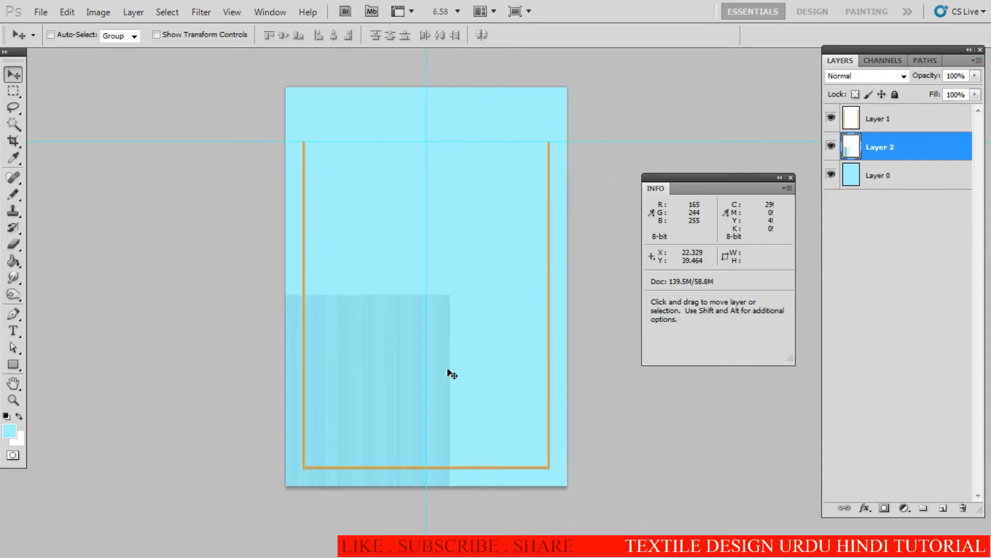
- Enlarge the stripe patch proportionally from its lower-left corner until it extends well past the vertical centre guide
key("ctrl+t")
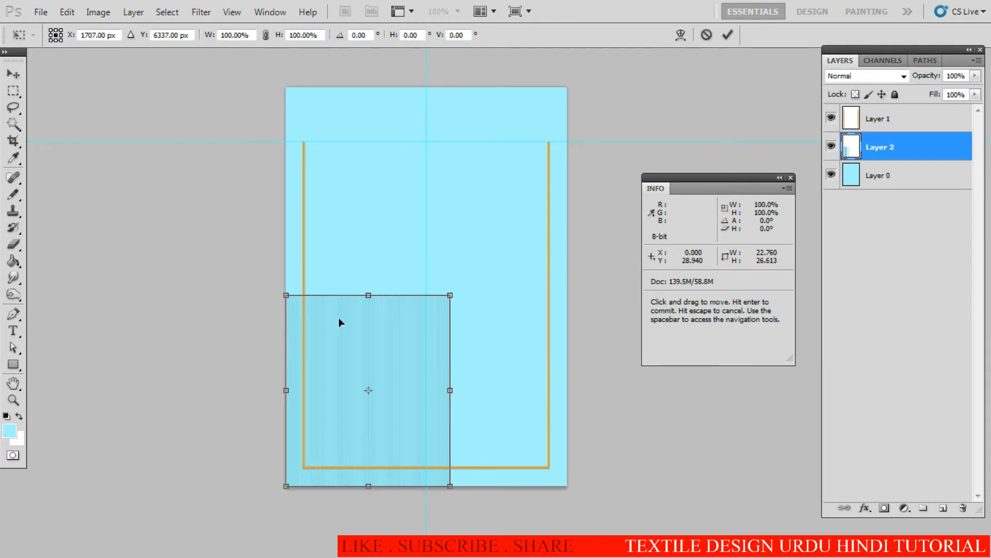
left_click_drag(453, 293, 487, 254)
key("Return")
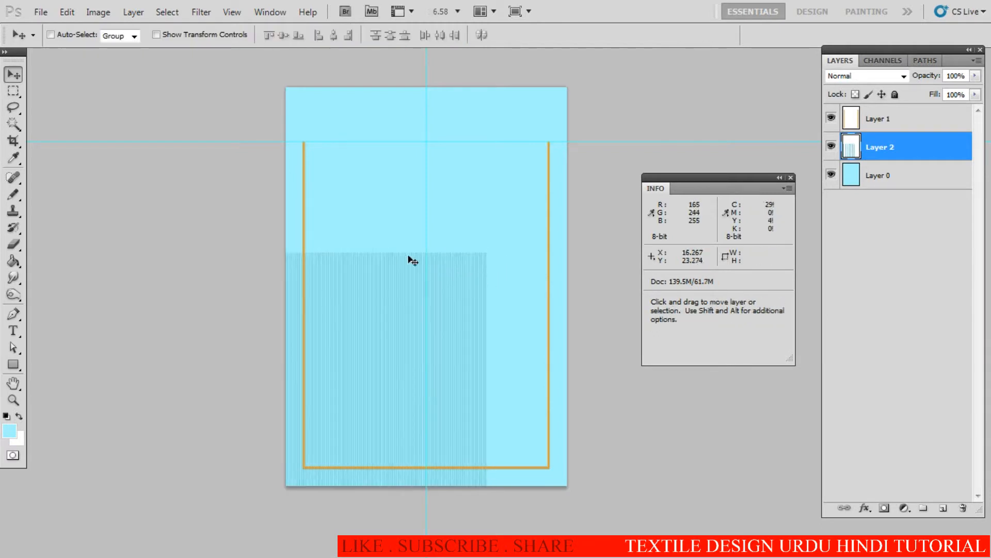
- Select an area about 23.4 × 37.2 inches covering the patch's right part, duplicate its stripes across to the canvas's right edge, and deselect
key("m")
left_click_drag(458, 370, 552, 486)
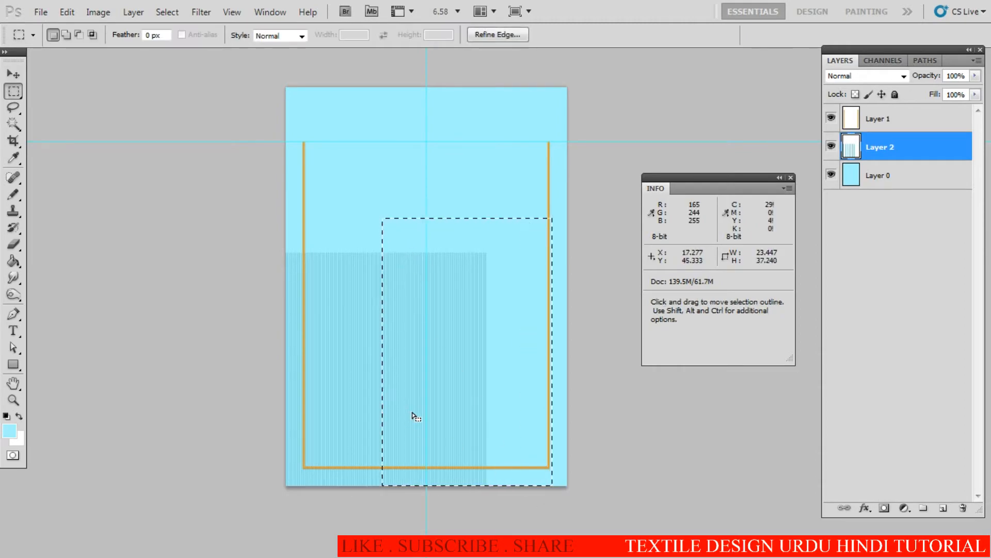
key("ctrl+space")
left_click_drag(431, 422, 483, 433)
key("v")
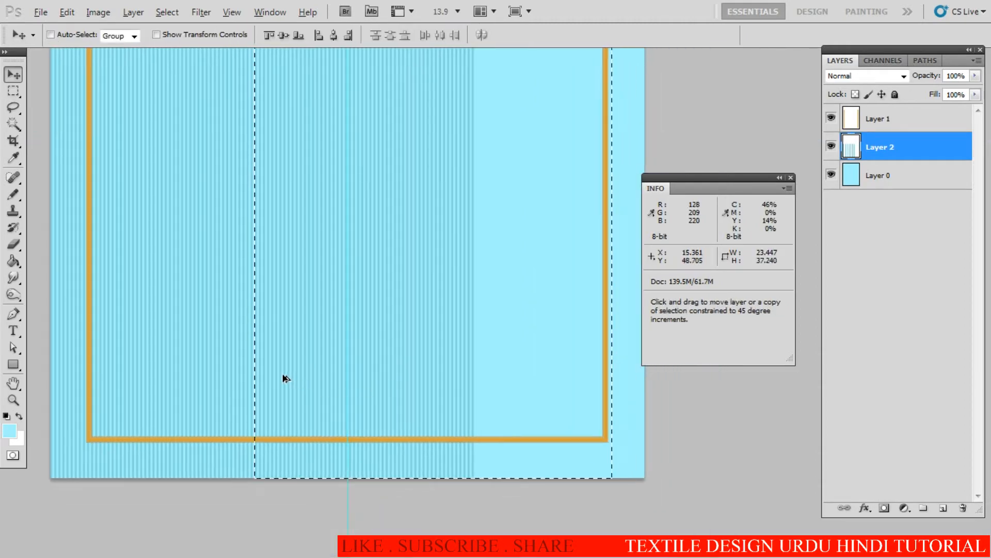
left_click_drag(285, 379, 575, 352)
key("ctrl+space")
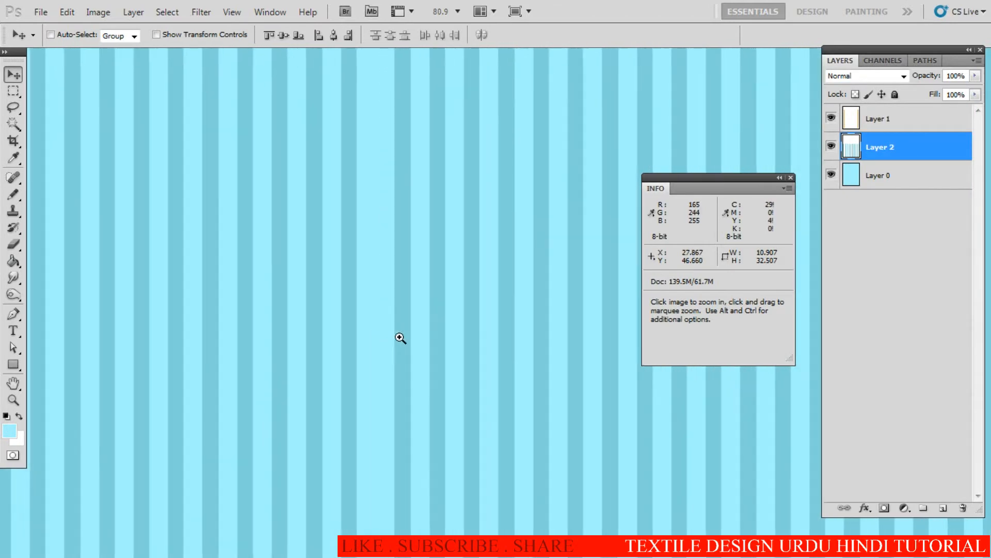
left_click_drag(404, 338, 284, 308)
key("ctrl+d")
- Select a full-width stripe band about 39 × 16.07 inches and duplicate it upward to cover the ground up to the horizontal guide
key("ctrl+space")
key("space")
left_click_drag(335, 324, 350, 380)
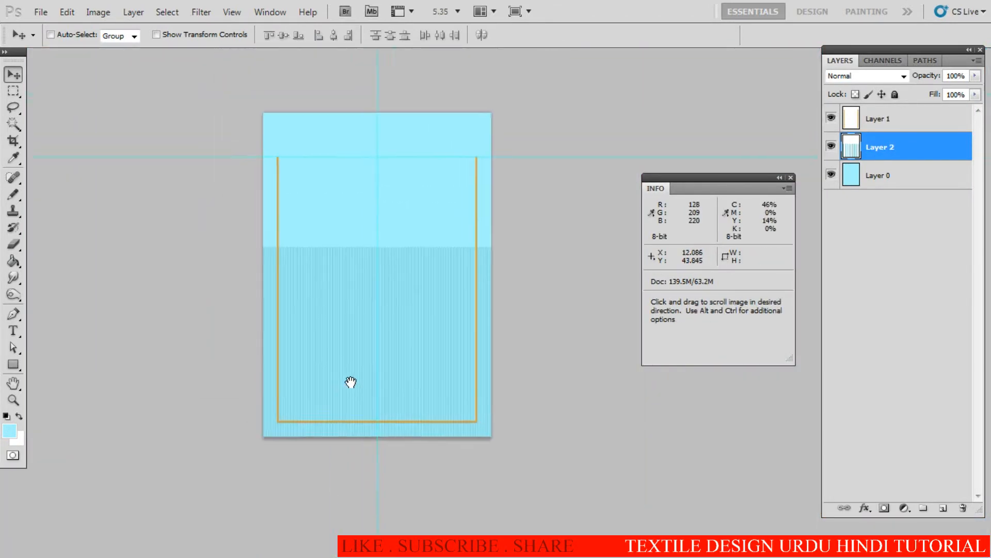
key("m")
left_click_drag(256, 316, 582, 408)
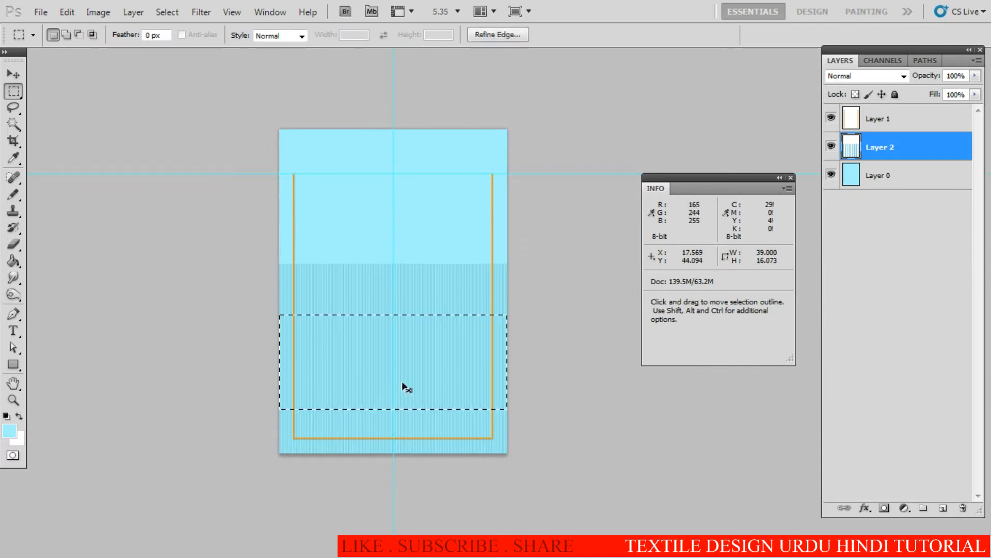
key("v")
left_click_drag(412, 374, 357, 270)
key("ctrl+space")
key("ctrl+space")
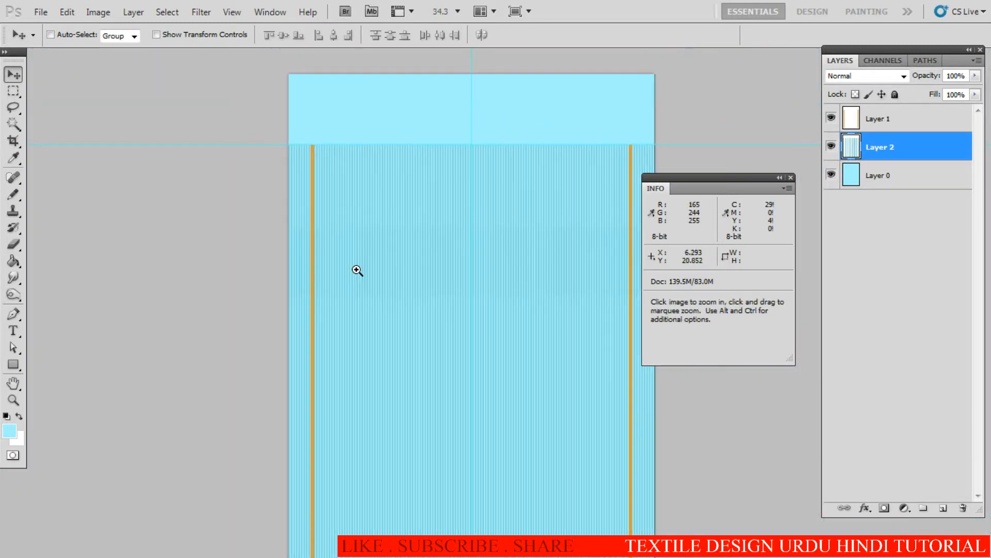
left_click_drag(425, 278, 371, 279)
left_click_drag(449, 332, 423, 301)
left_click_drag(424, 301, 468, 301)
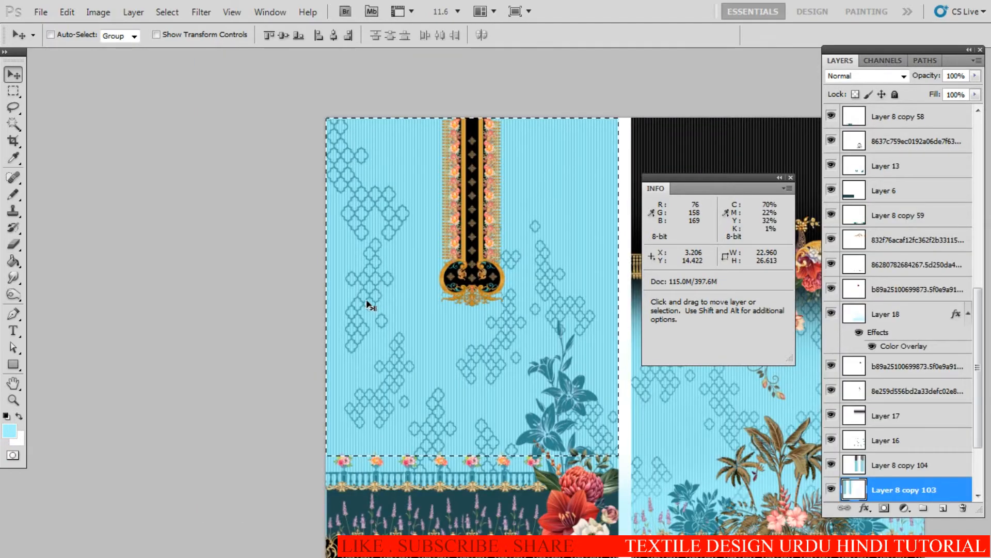
- Copy the gold vase ornament with its balustrade from the floral design and paste it into the border document
key("space")
left_click_drag(420, 305, 375, 286)
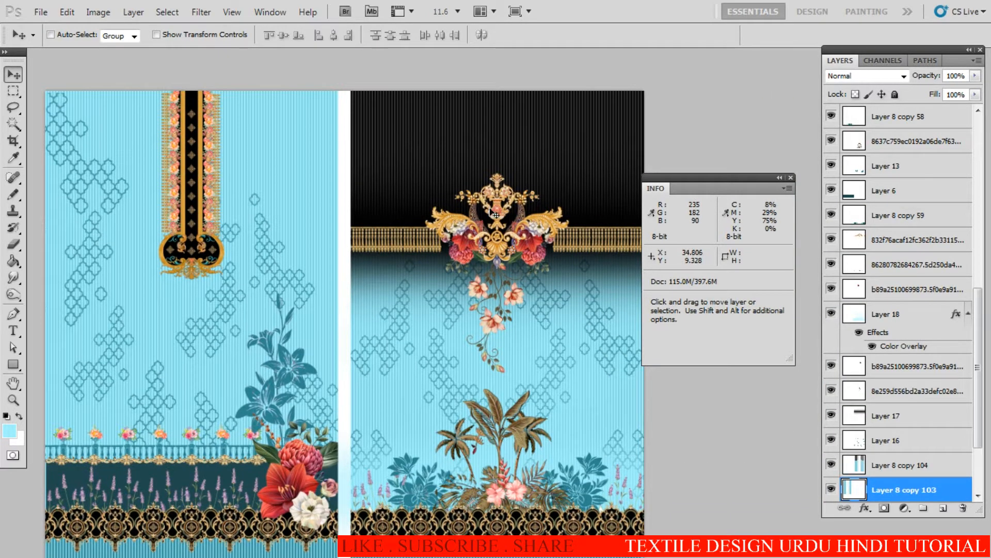
left_click(492, 213, "ctrl")
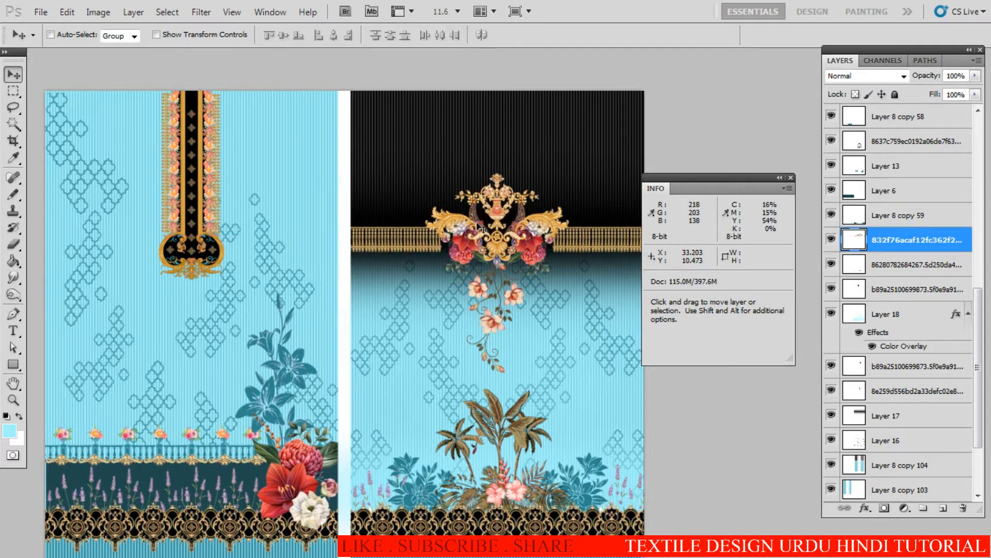
key("m")
left_click_drag(237, 149, 642, 365)
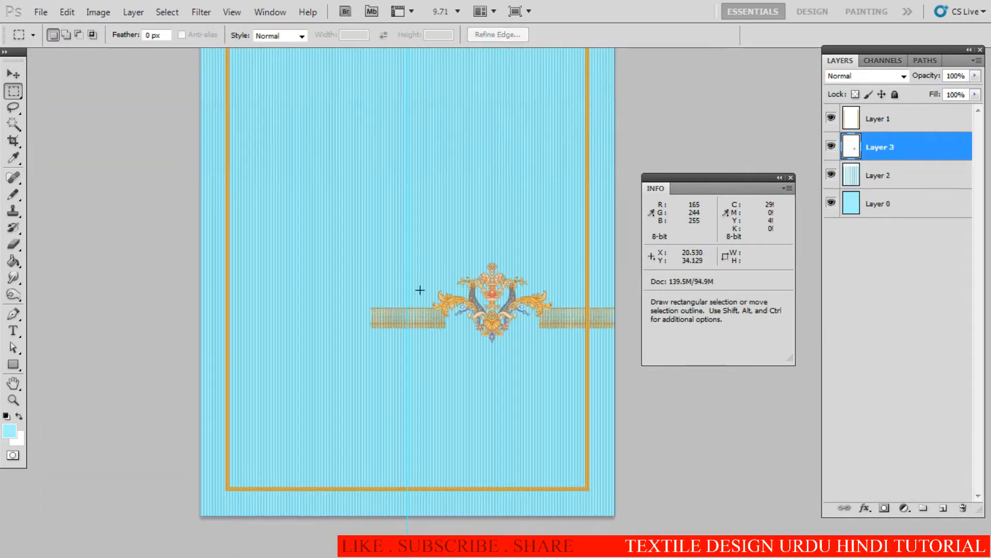
- Centre the pasted ornament on the vertical guide, just above the bottom gold border
key("v")
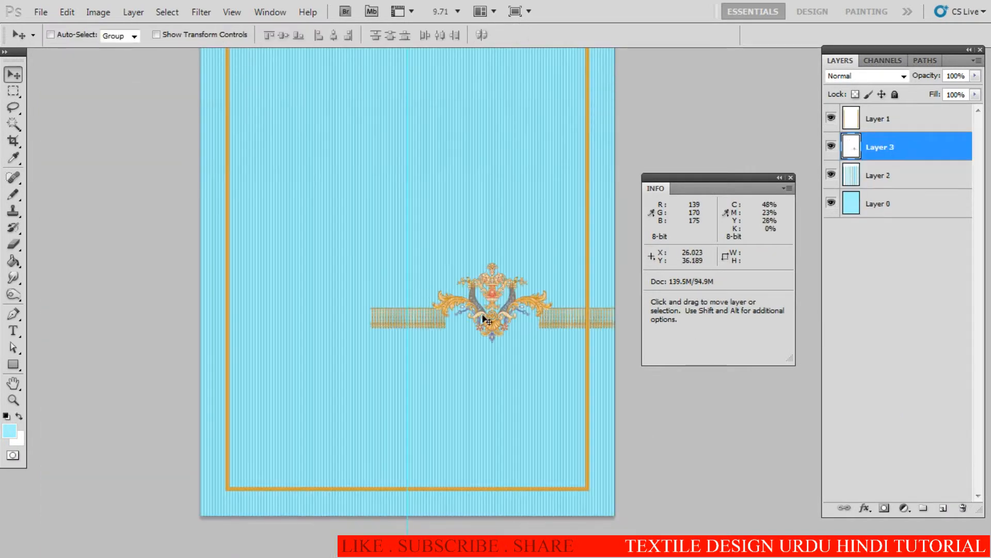
left_click_drag(483, 316, 411, 433)
left_click_drag(289, 430, 359, 431)
- Select an area about 8.99 × 4.47 inches around the left balustrade and duplicate the railing to extend it to the left gold border
key("m")
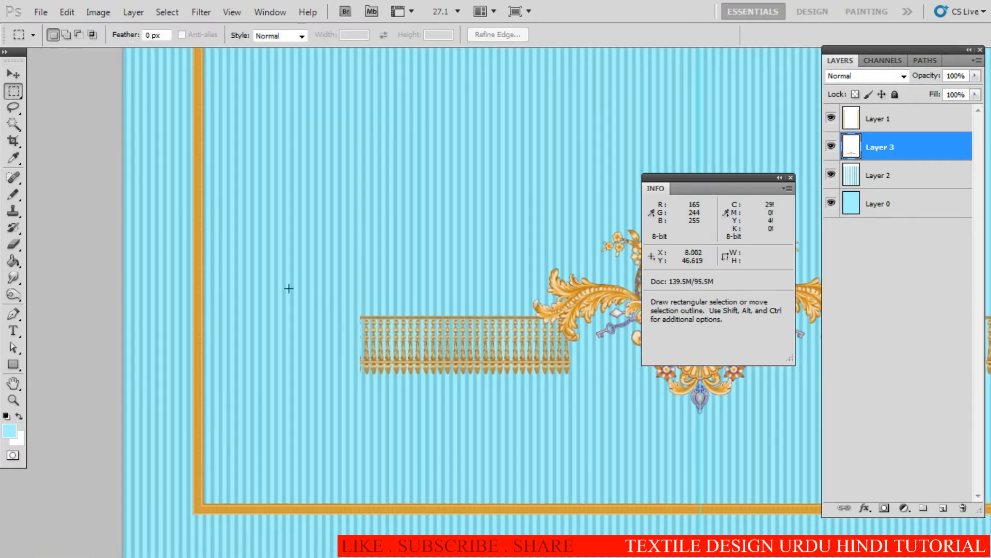
left_click_drag(526, 407, 526, 408)
key("v")
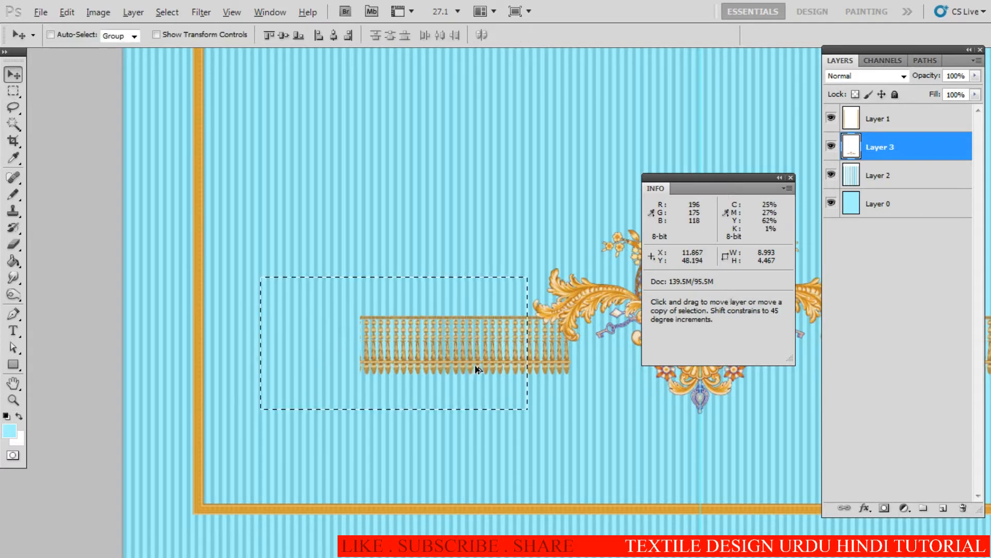
left_click_drag(477, 369, 529, 368, "alt+shift")
key("ctrl+d")
key("ctrl+z")
- Duplicate the railing on the ornament's right side to extend it to the right gold border, then deselect
left_click_drag(453, 362, 167, 333)
left_click_drag(308, 332, 609, 332, "shift")
left_click_drag(480, 332, 256, 316)
left_click_drag(334, 324, 580, 323, "shift")
left_click_drag(511, 316, 565, 326, "ctrl")
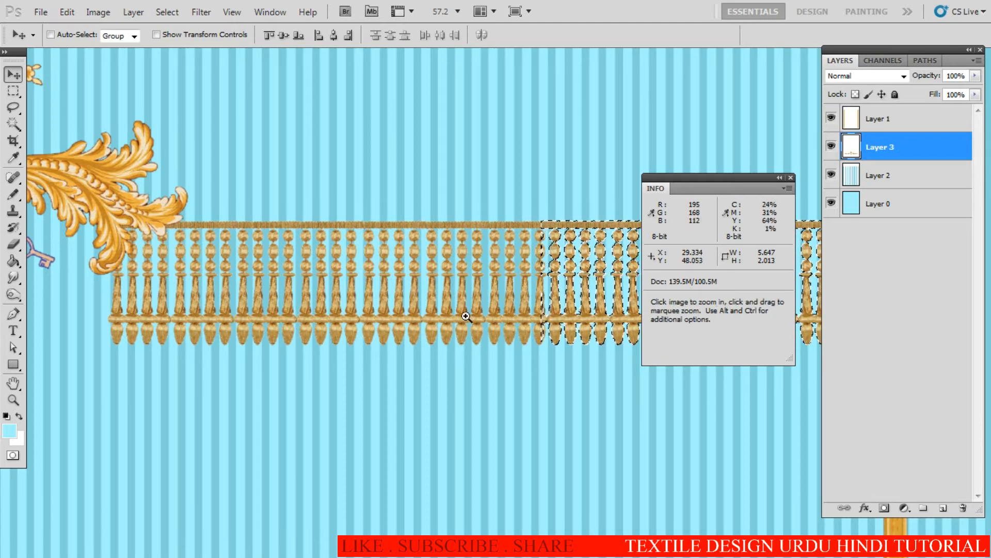
left_click_drag(484, 313, 398, 308, "ctrl")
key("ctrl+d")
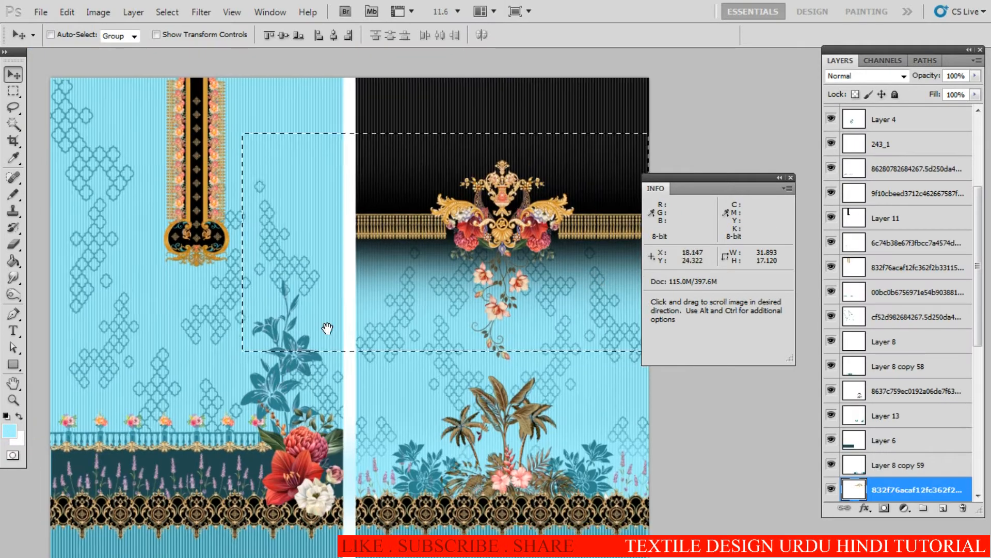
scroll(328, 327, "left", 3)
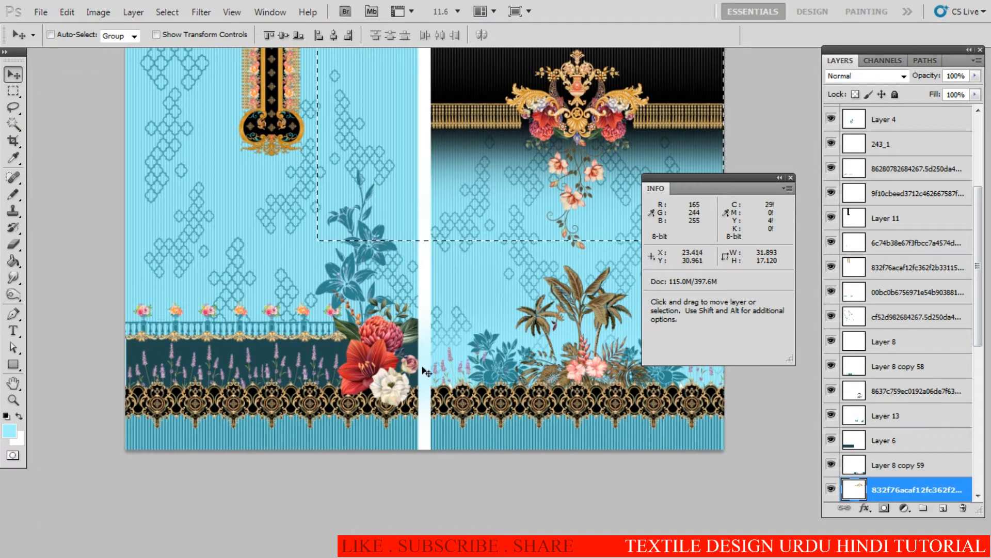
key("space")
left_click_drag(265, 372, 353, 374)
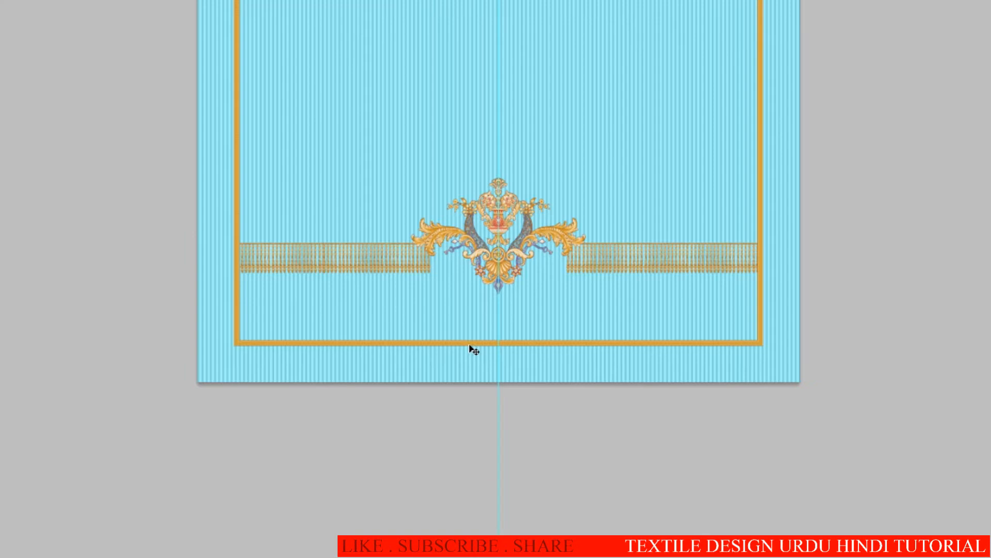
key("Tab")
key("space")
left_click_drag(508, 317, 400, 325)
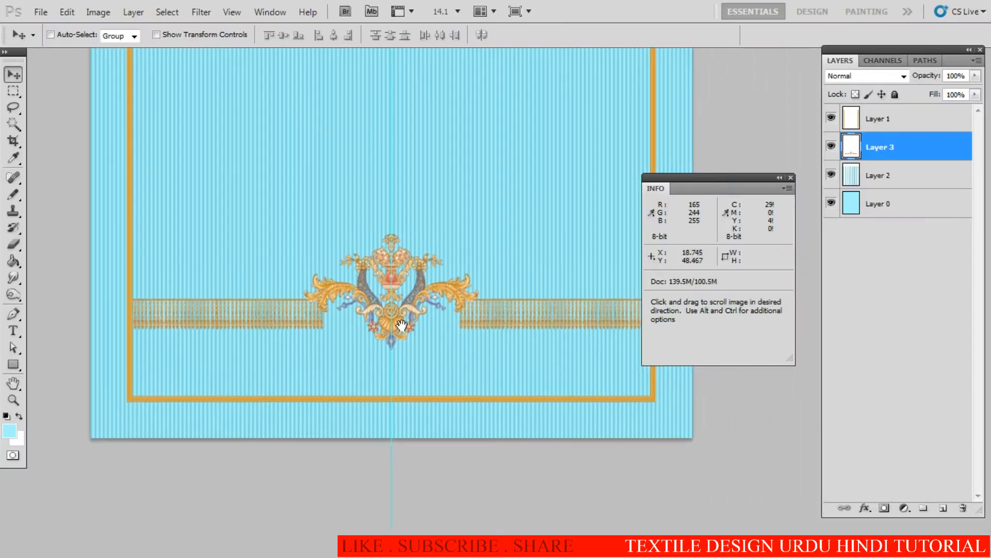
- Close the Info panel and create a new layer directly above Layer 0
left_click(789, 177)
left_click(879, 203)
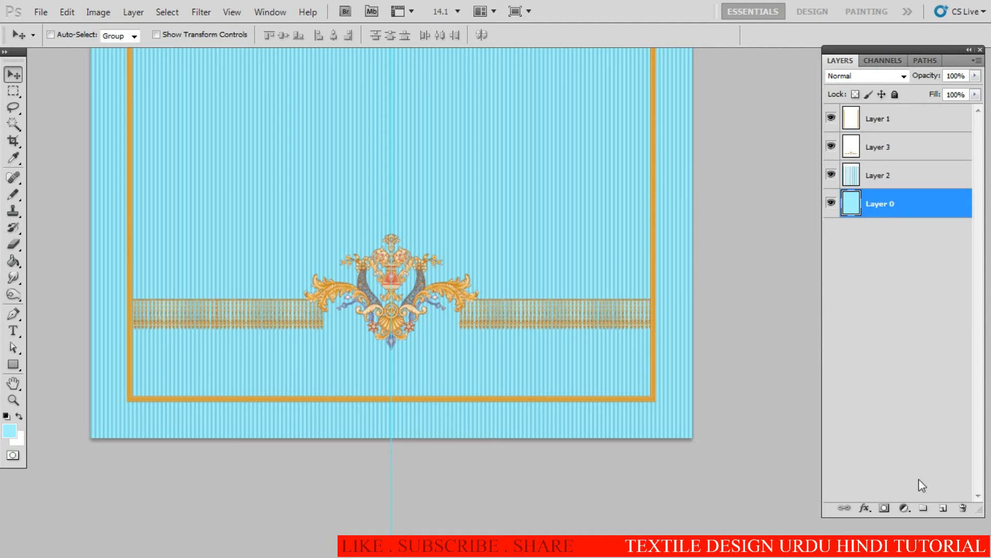
left_click(945, 512)
- Fill a band from the balustrade's top edge down to the bottom gold border with light blue on Layer 4, and move the layer above Layer 2
left_click(596, 372, "ctrl+space")
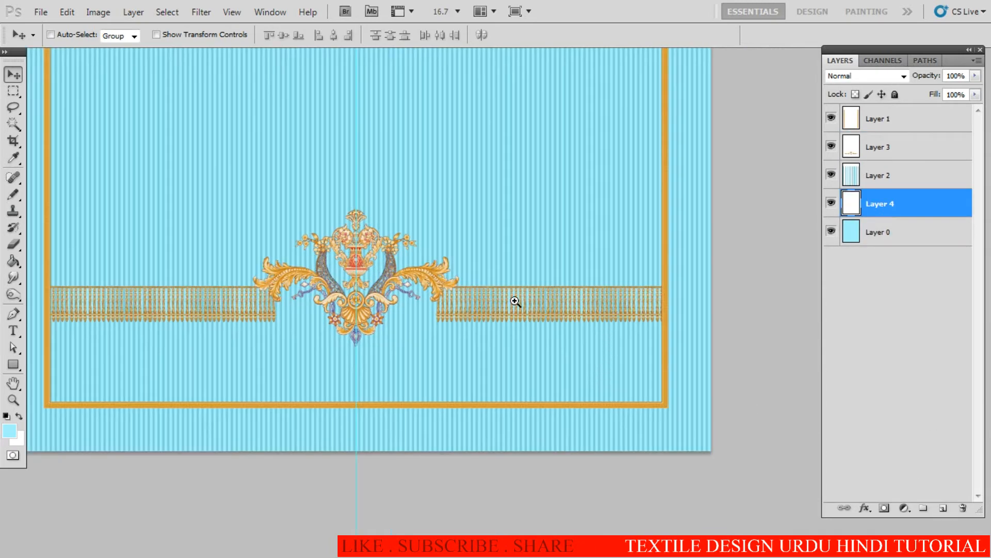
key("m")
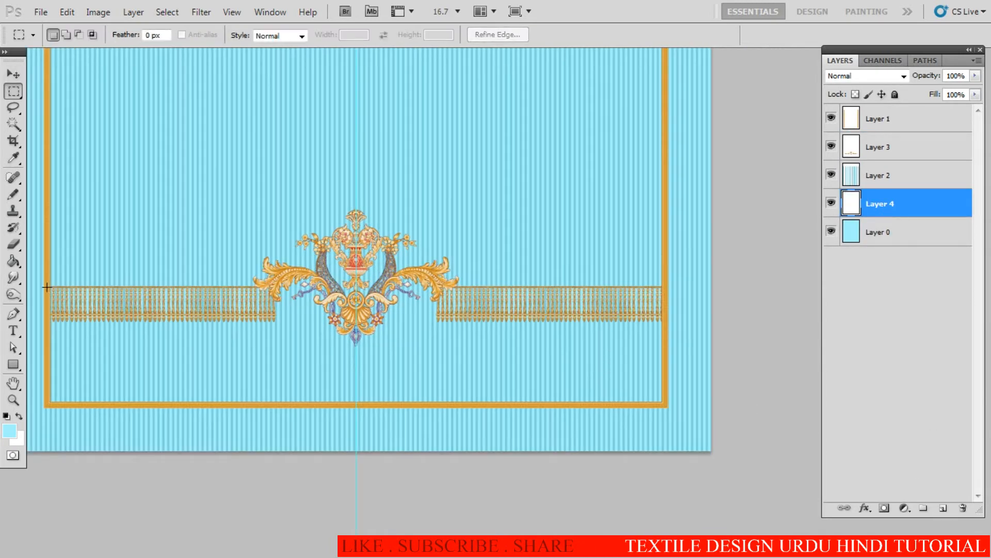
left_click_drag(664, 399, 662, 402)
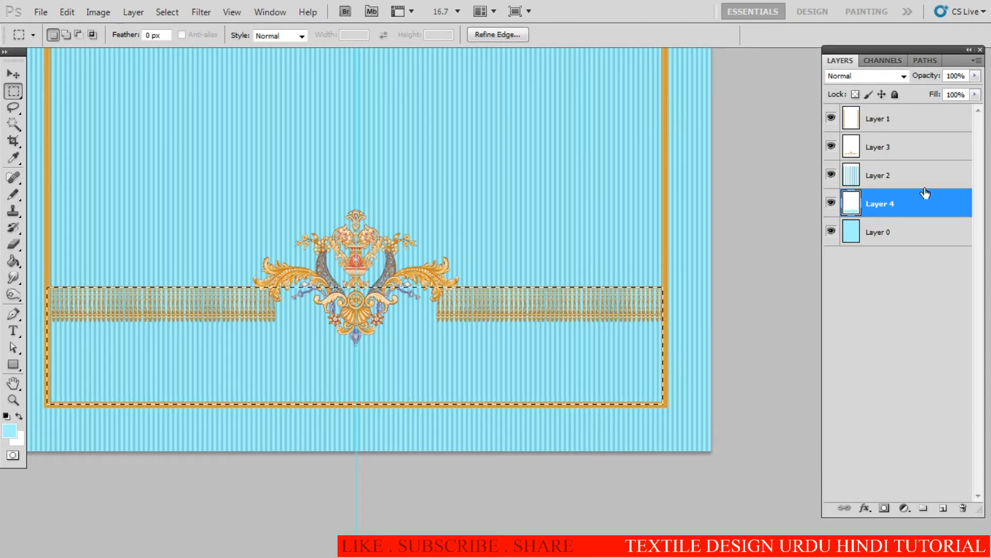
left_click_drag(921, 198, 906, 165)
key("alt+BackSpace")
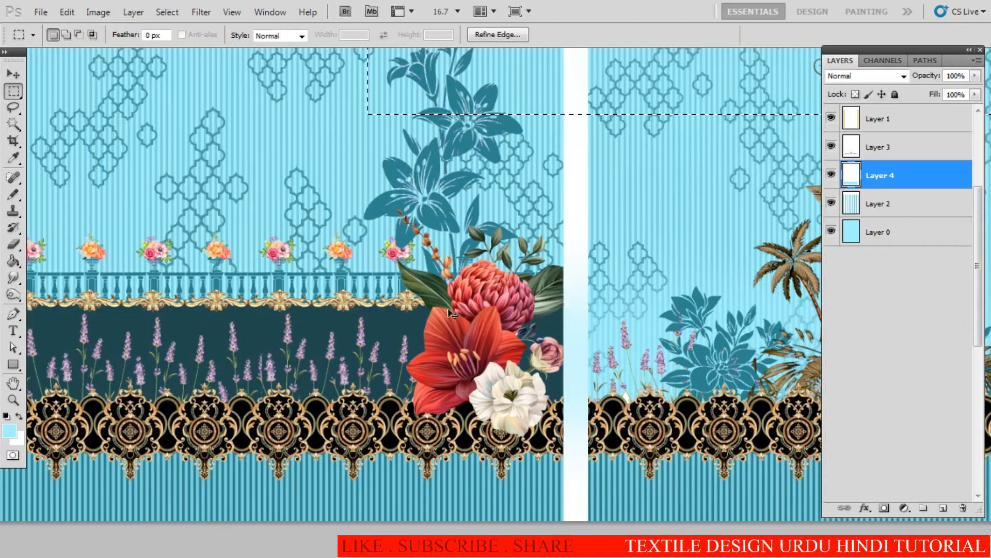
- Sample the dark teal 22494f behind the floral design's lavender as foreground colour, fill the selected band on Layer 4 with it, and deselect
left_click(10, 429)
left_click(111, 313)
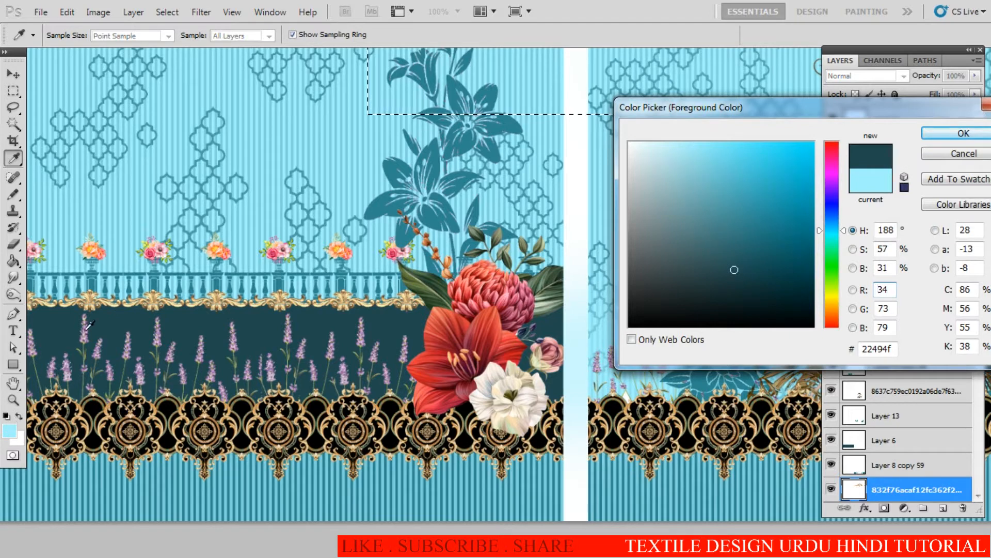
left_click(941, 134)
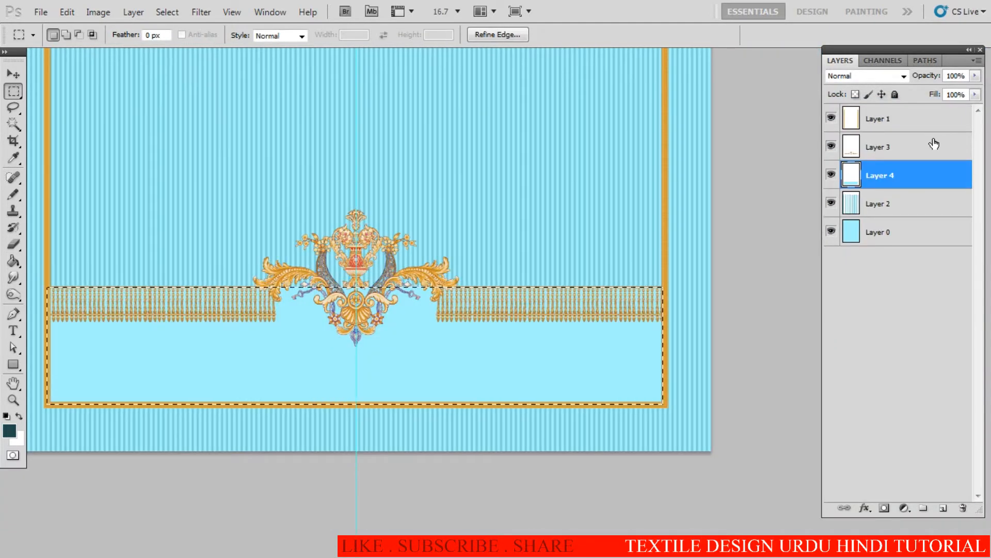
key("alt+BackSpace")
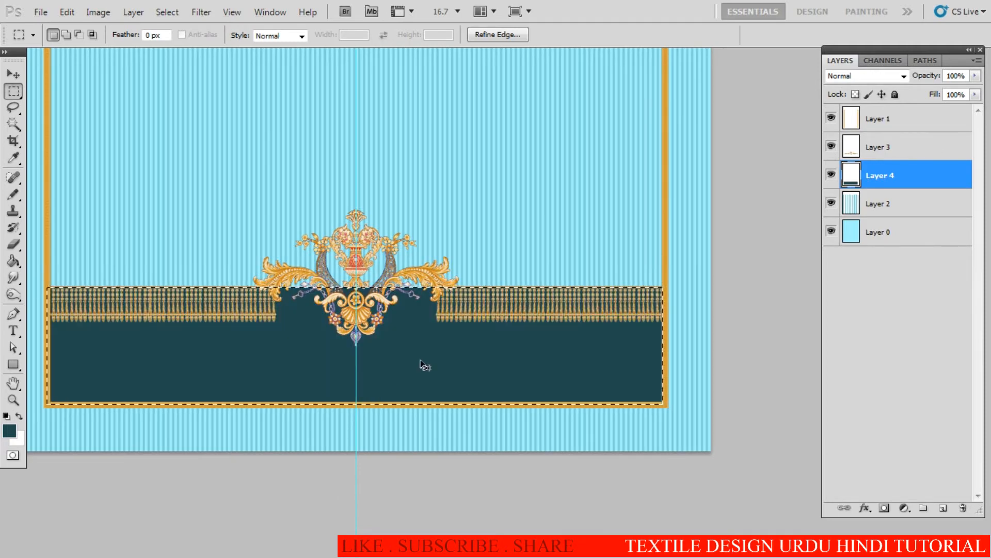
key("ctrl+d")
- Paint dark teal on Layer 4 with the 90 px Pencil behind the ornament's openings, around the vase and under the leaf scrolls
left_click_drag(345, 311, 448, 310)
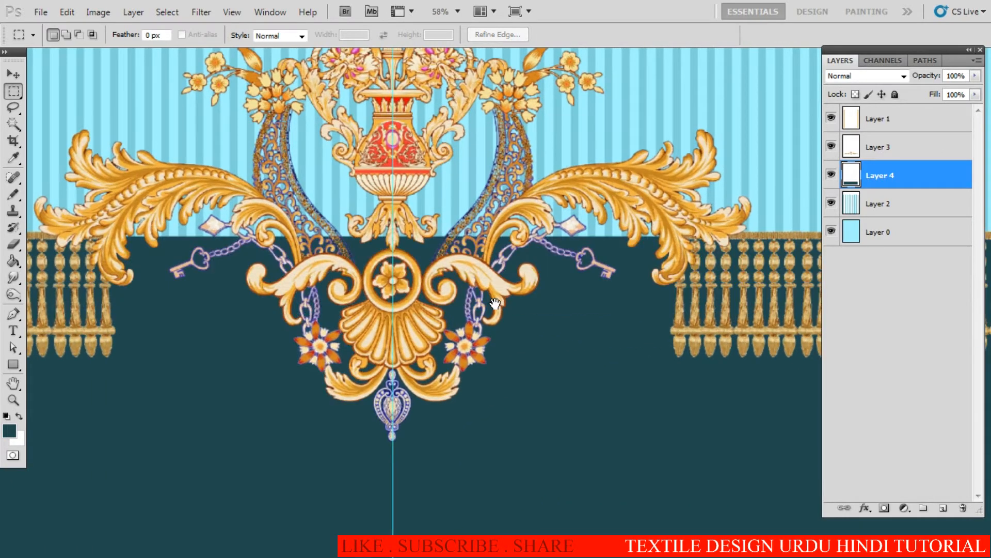
left_click_drag(597, 222, 511, 336)
key("b")
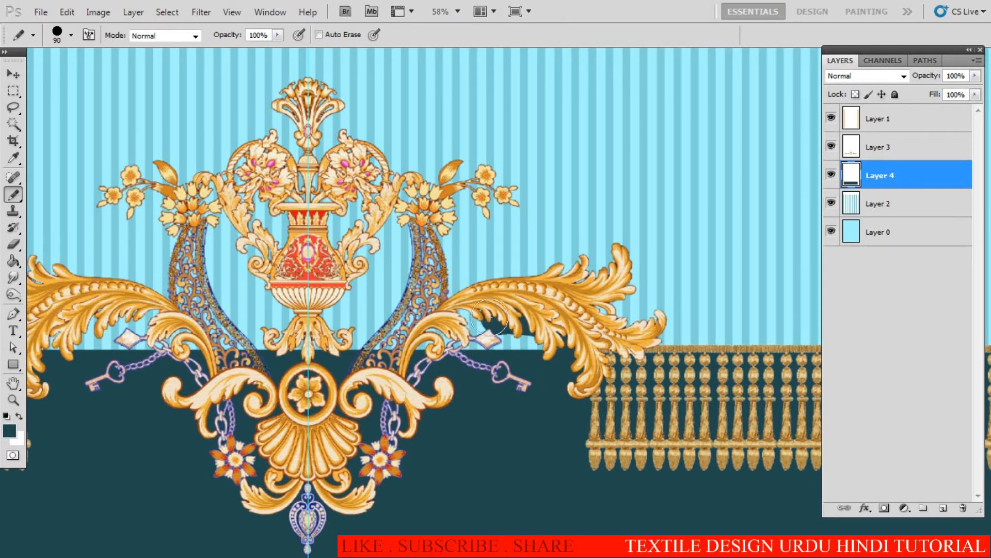
left_click_drag(463, 349, 373, 320)
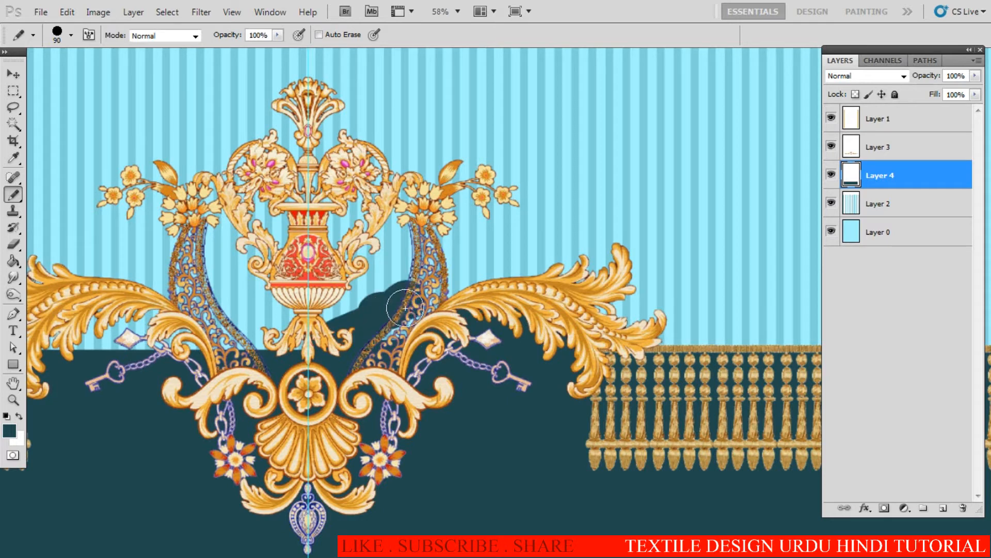
left_click_drag(428, 289, 408, 238)
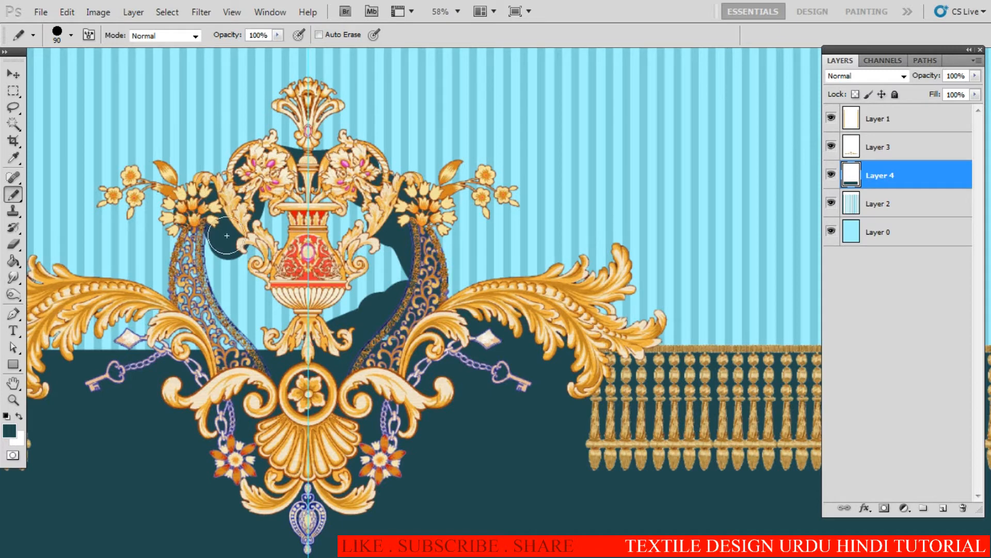
left_click_drag(227, 236, 293, 293)
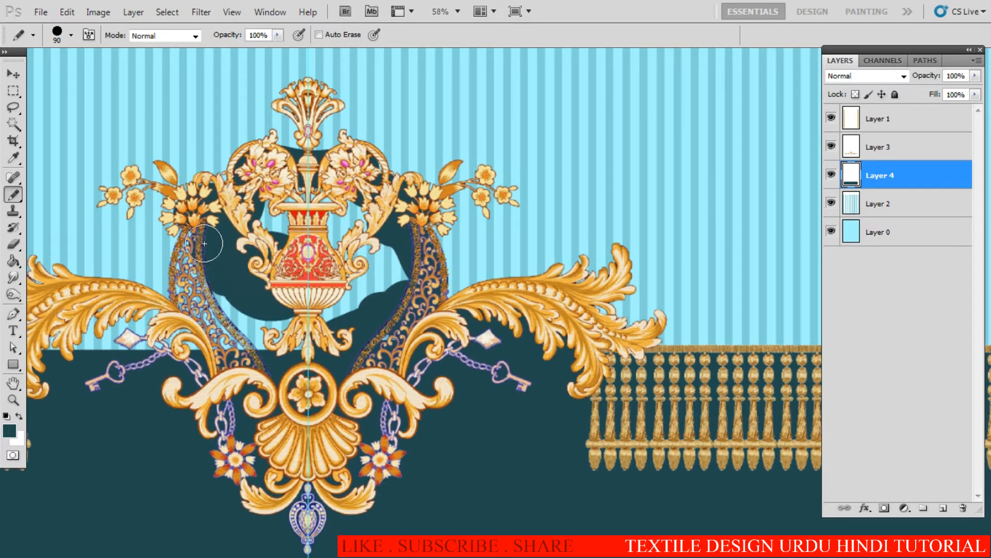
mouse_move(191, 263)
left_mouse_down()
mouse_move(232, 330)
mouse_move(261, 249)
left_mouse_up()
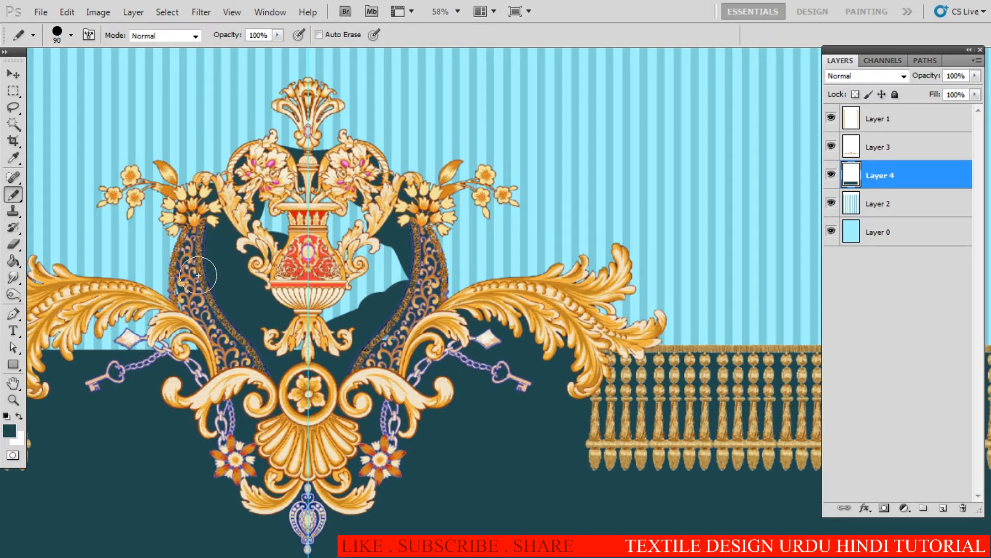
left_click_drag(346, 221, 385, 280)
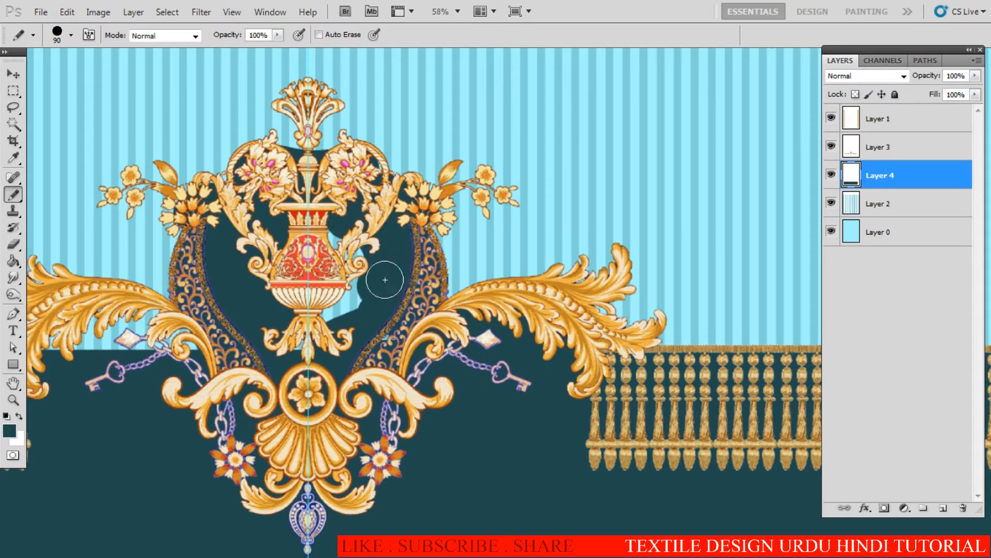
mouse_move(181, 335)
left_mouse_down()
mouse_move(428, 290)
mouse_move(401, 310)
left_mouse_up()
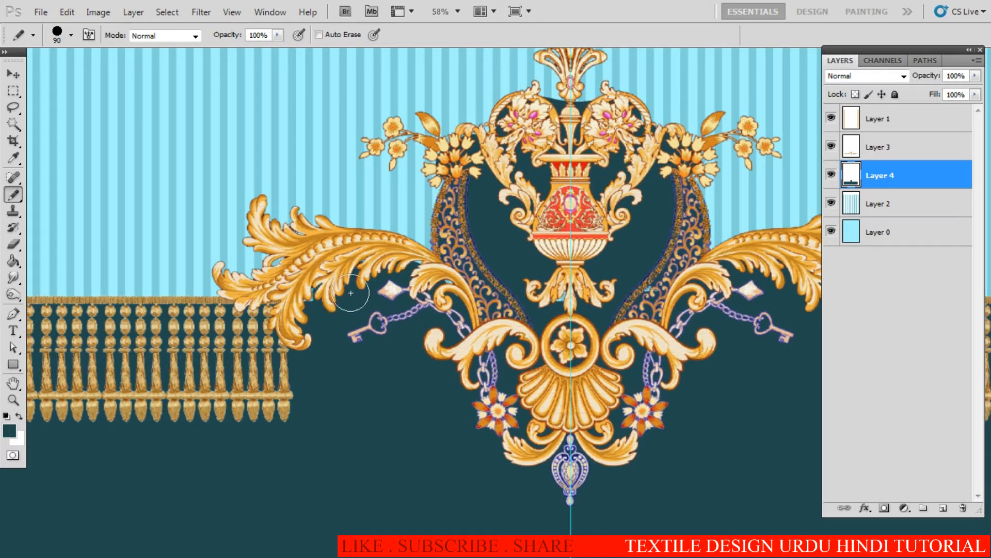
scroll(380, 309, "down", 3)
scroll(401, 323, "down", 3)
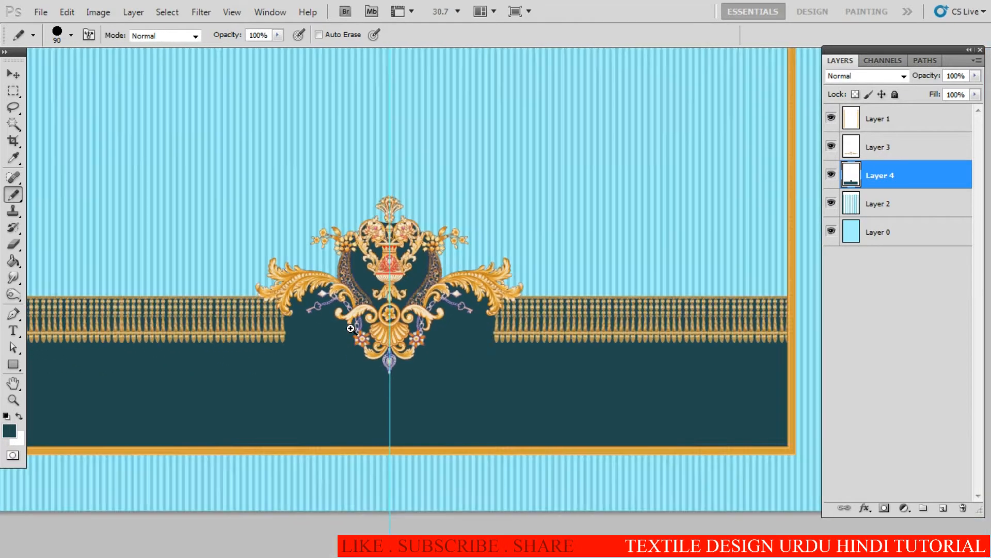
scroll(442, 310, "up", 5)
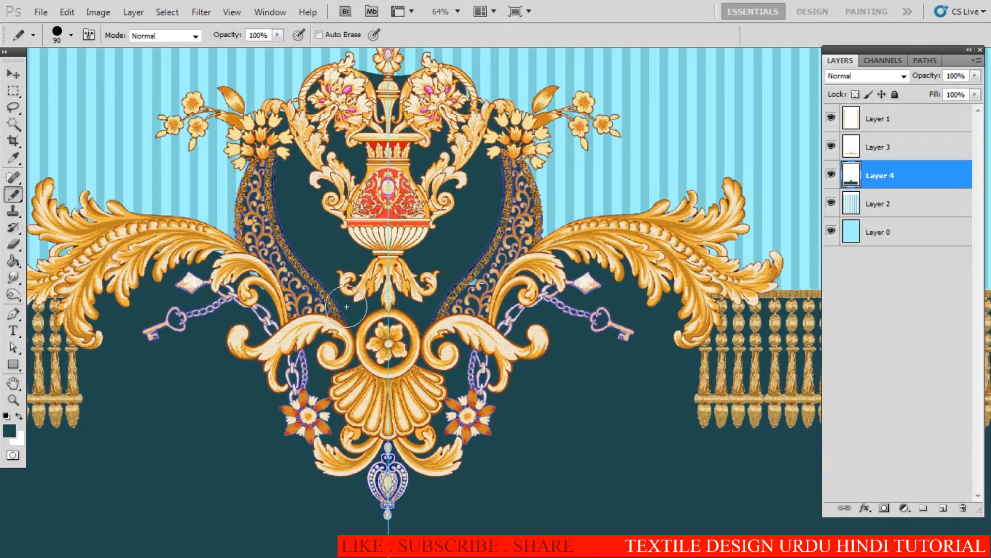
scroll(338, 309, "down", 5)
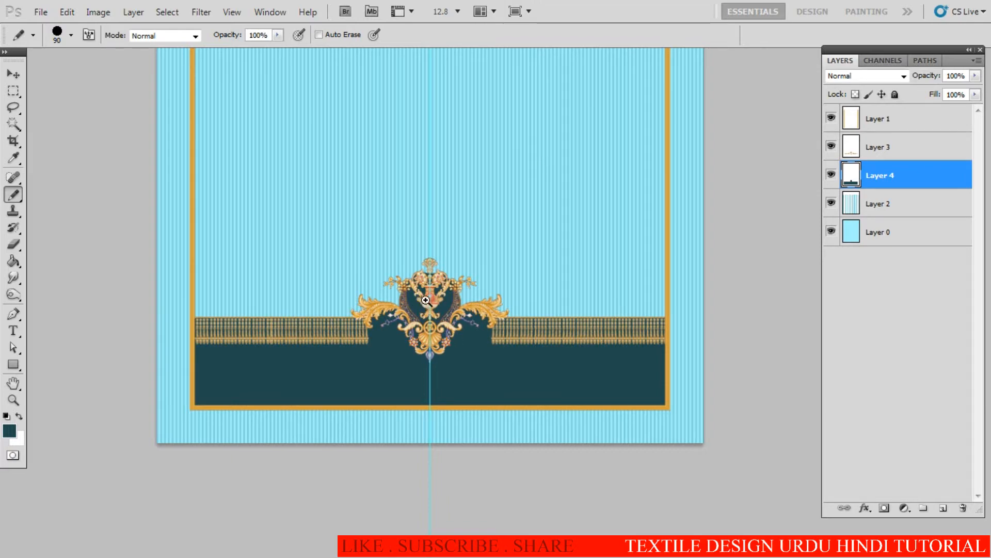
scroll(426, 309, "up", 6)
key("e")
left_click_drag(623, 279, 650, 269)
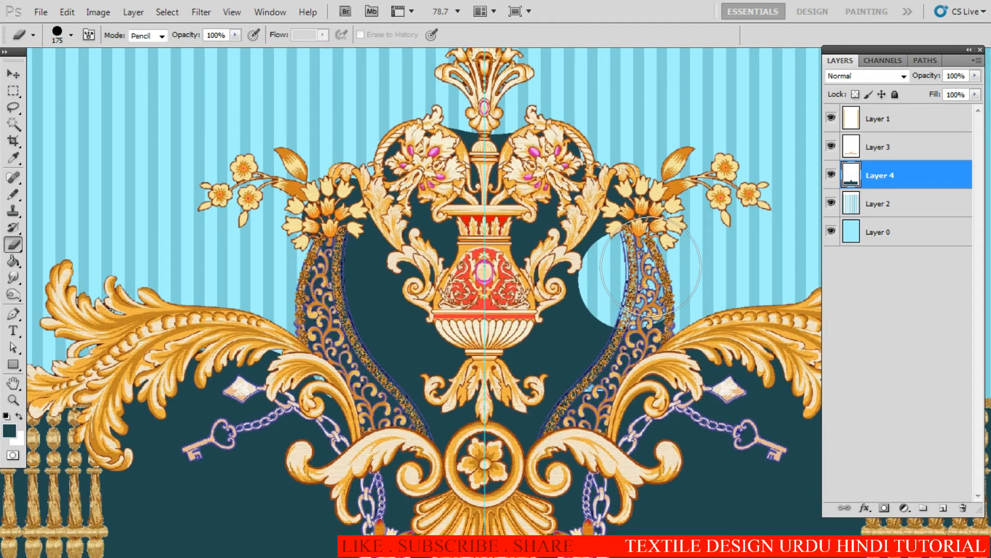
key("ctrl+z")
left_click(668, 237)
key("ctrl+z")
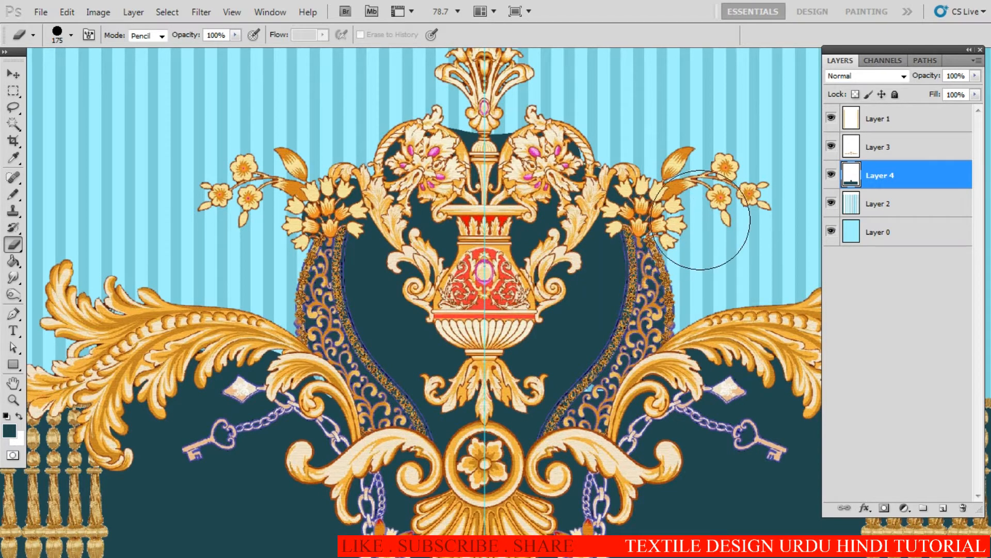
- In the floral design, make the lavender layer active and copy the lavender from the panel's lower part
scroll(521, 279, "down", 5)
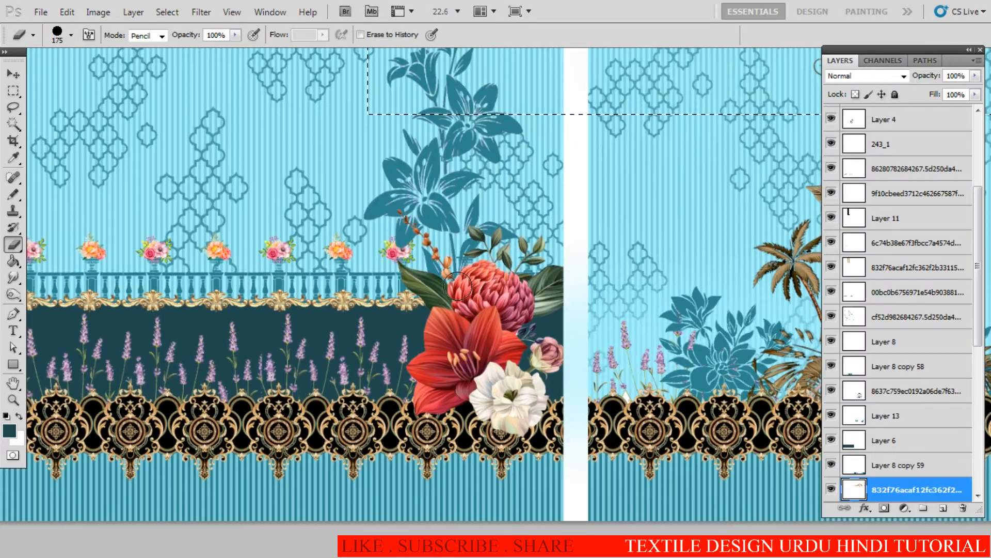
key("v")
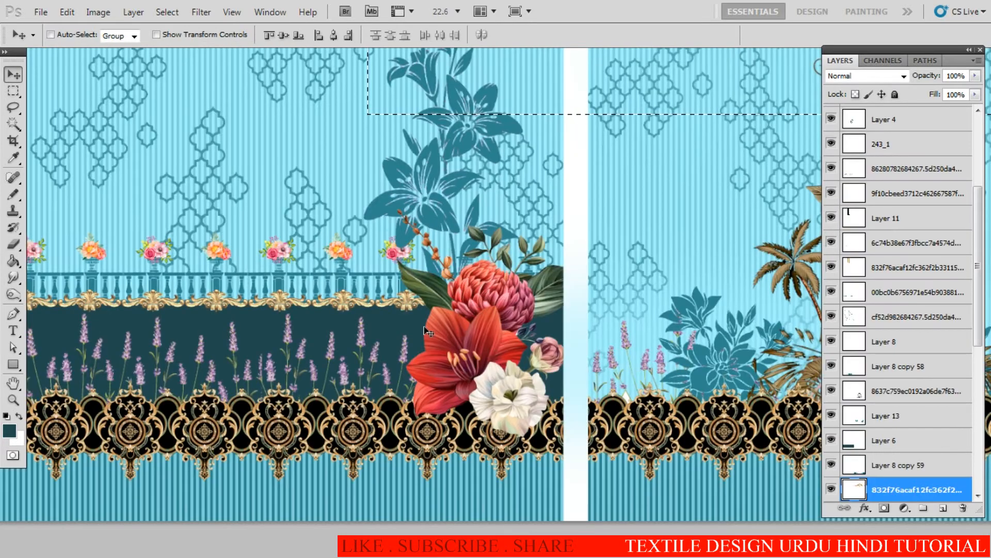
scroll(420, 309, "up", 2)
scroll(420, 309, "up", 1)
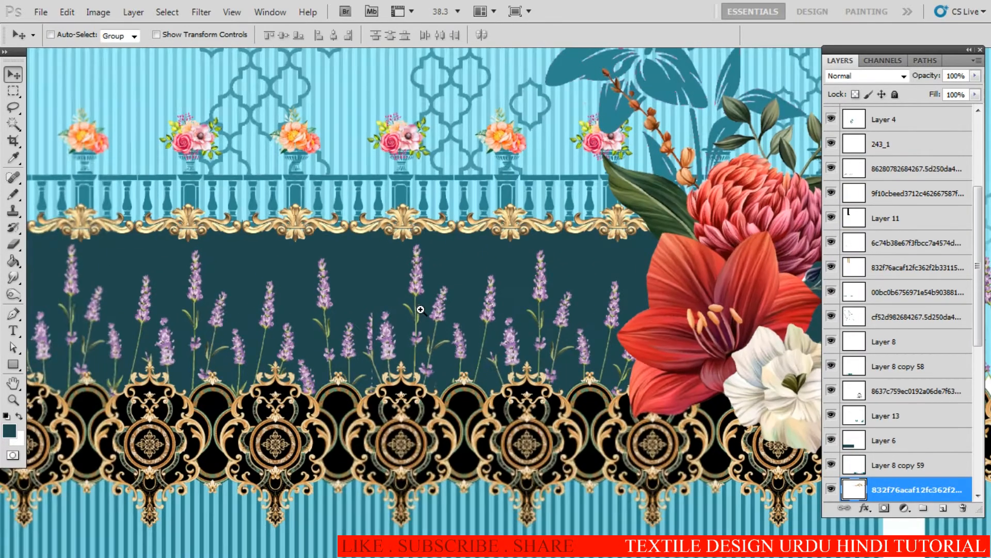
right_click(416, 284)
left_click(434, 292)
scroll(412, 307, "down", 3)
key("m")
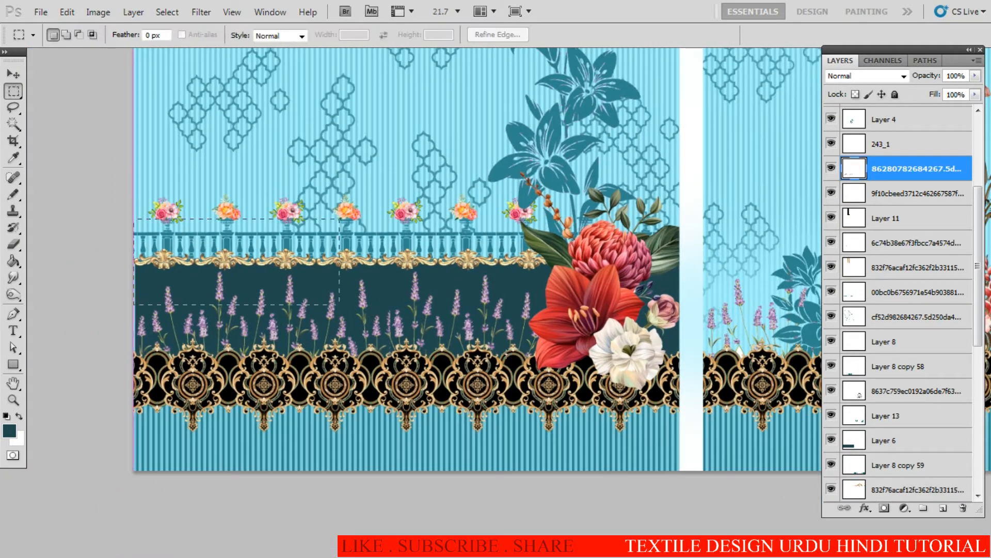
left_click_drag(134, 49, 691, 425)
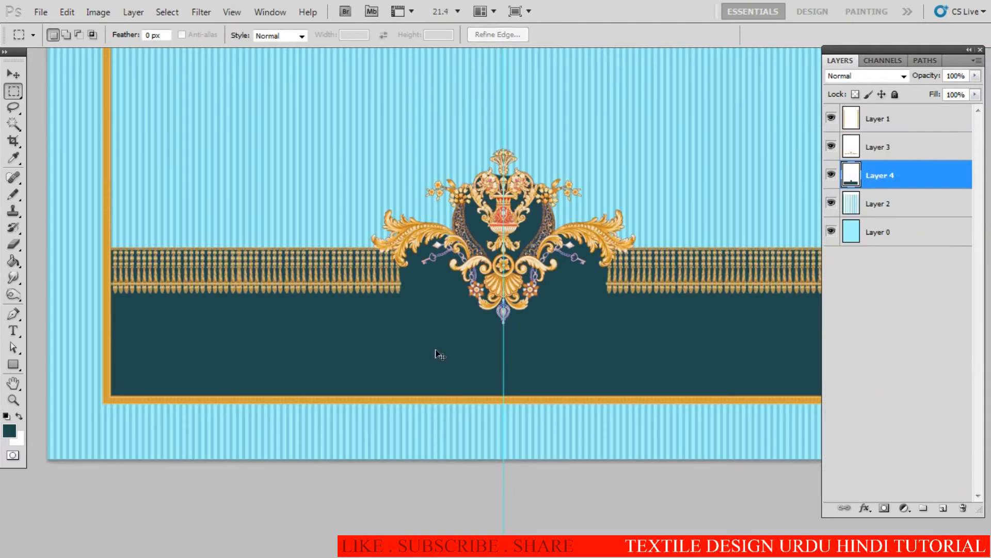
- Paste the lavender into the border layout above Layer 4 and move it down below the balustrade
key("ctrl+v")
key("v")
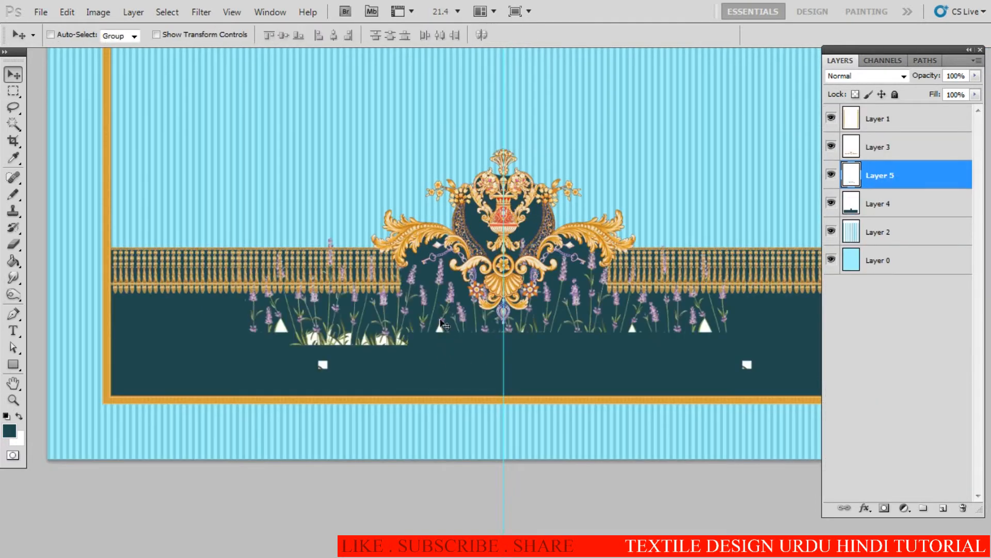
left_click_drag(440, 320, 443, 355)
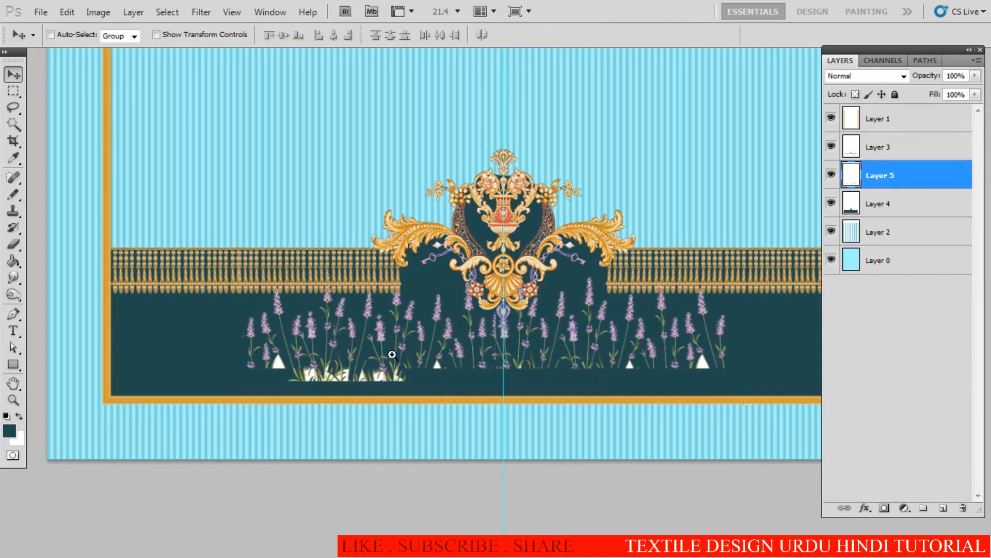
- Select all white patches on Layer 5 with the Magic Wand at tolerance 30 and Contiguous off, delete them, and deselect
scroll(361, 360, "up", 5)
key("w")
left_click(316, 403)
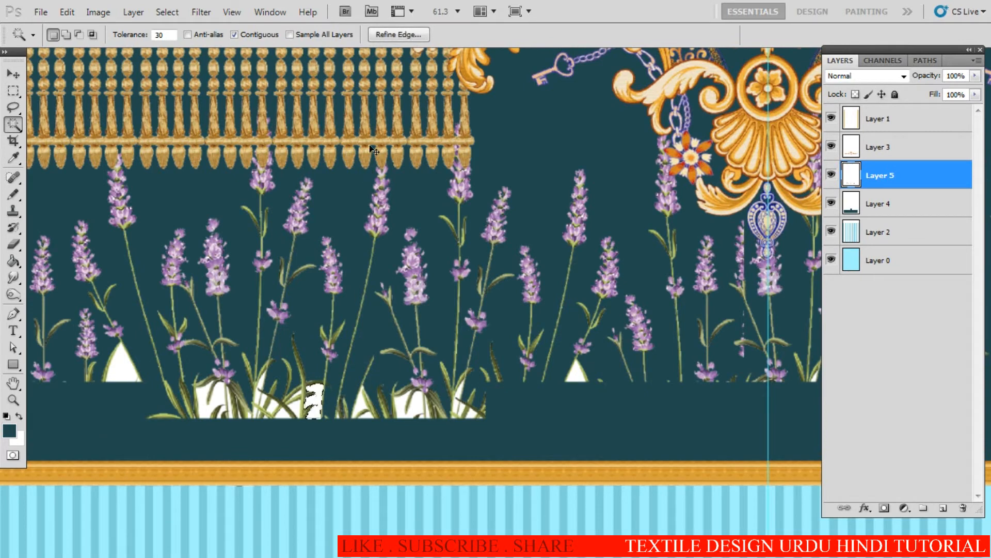
key("ctrl+d")
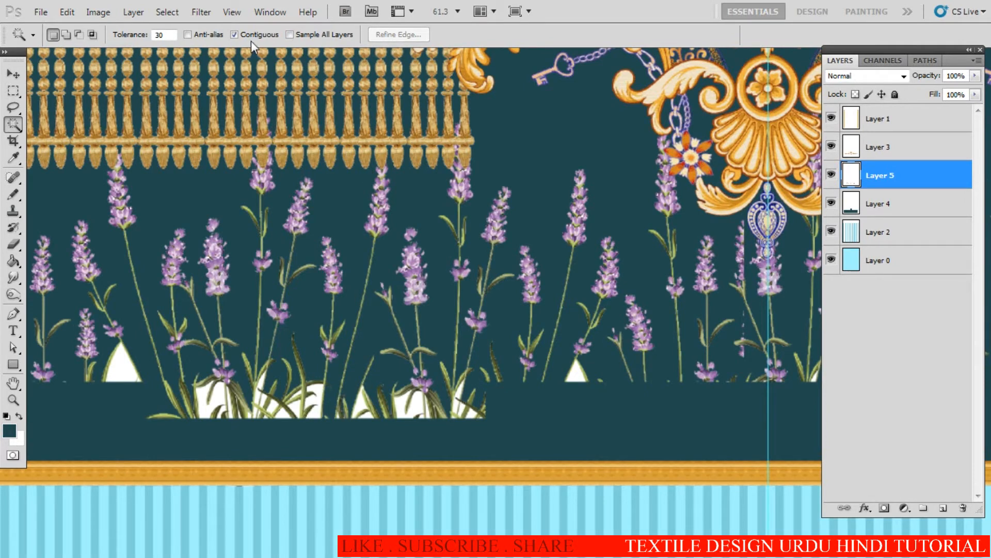
left_click(234, 35)
left_click(357, 398)
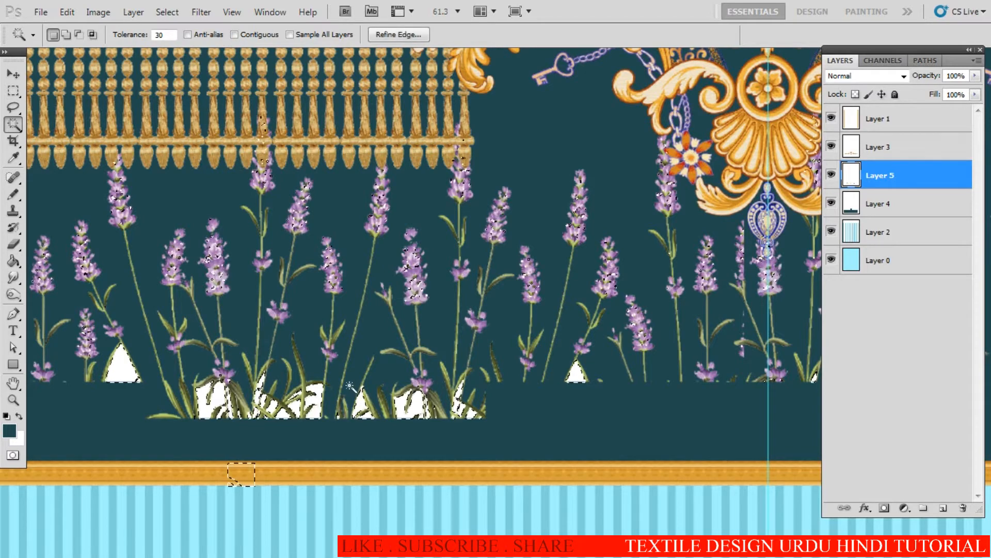
key("Delete")
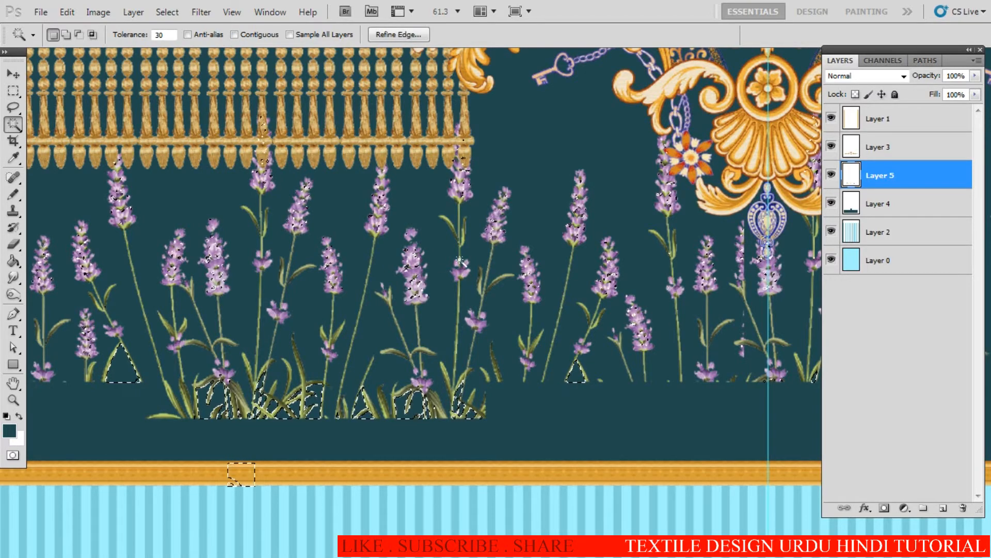
key("ctrl+d")
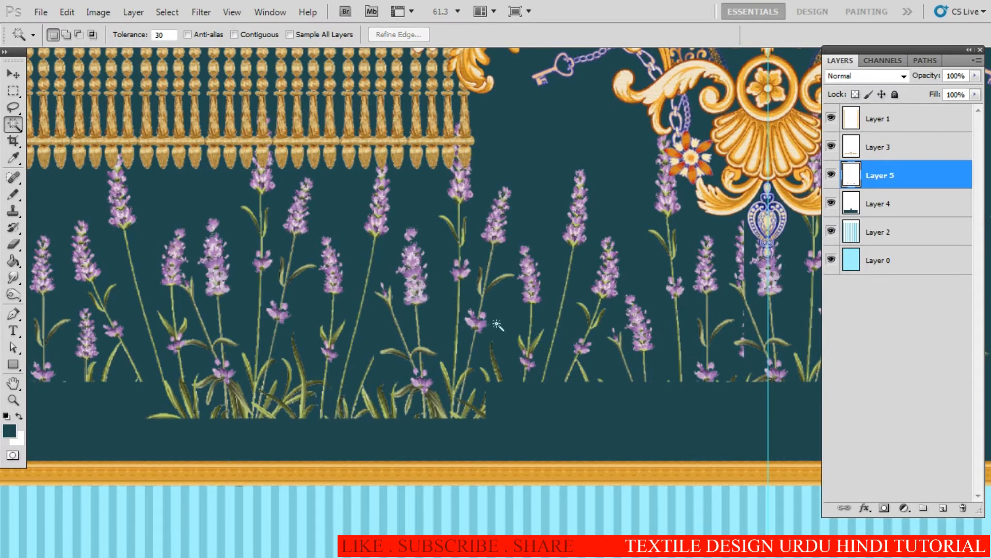
- Move the lavender row down onto the bottom gold border, delete the parts extending below the border, and deselect
key("v")
left_click_drag(431, 316, 396, 392)
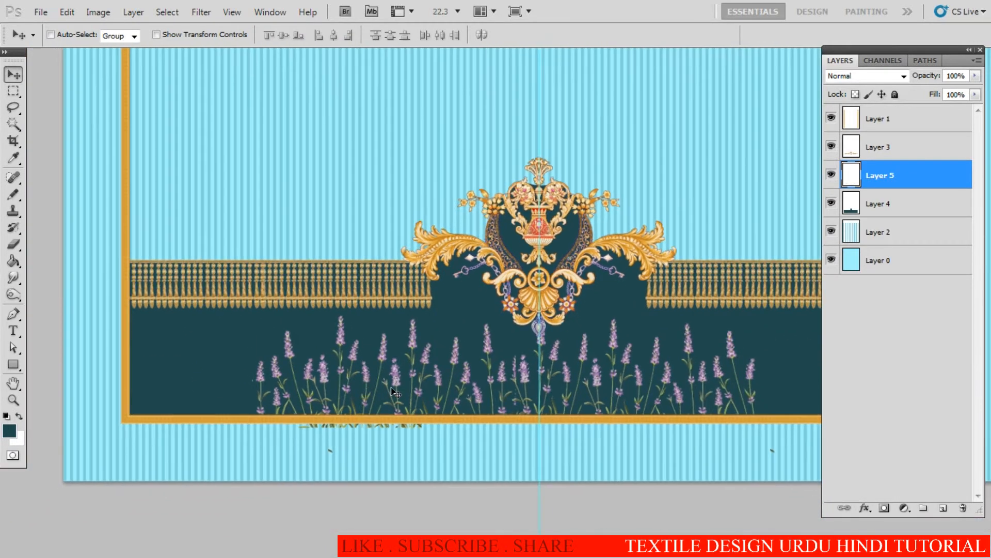
key("m")
left_click_drag(744, 420, 256, 505)
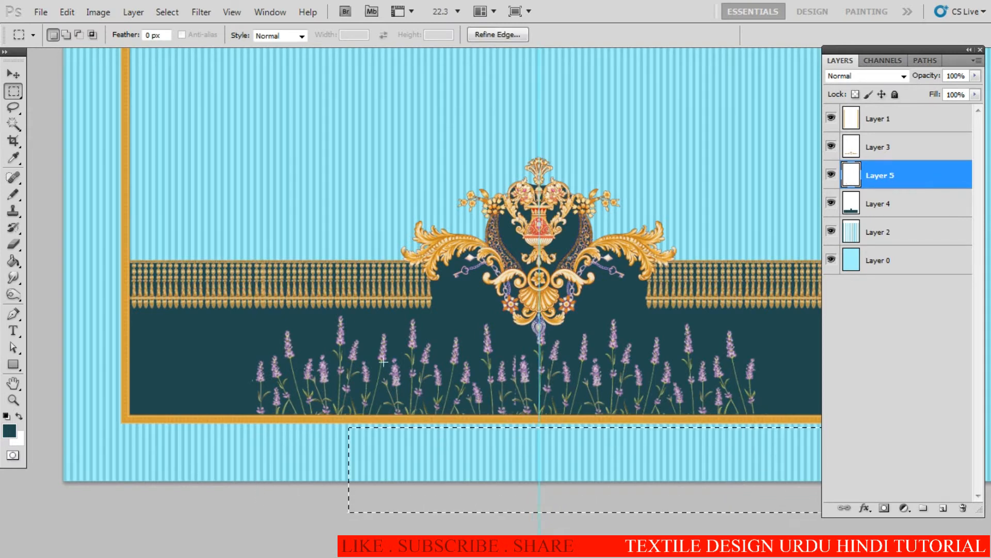
key("ctrl+d")
- Shift the lavender row to the left gold border and extend it across the teal band with a duplicate merged into Layer 5
key("v")
left_click_drag(346, 354, 205, 356)
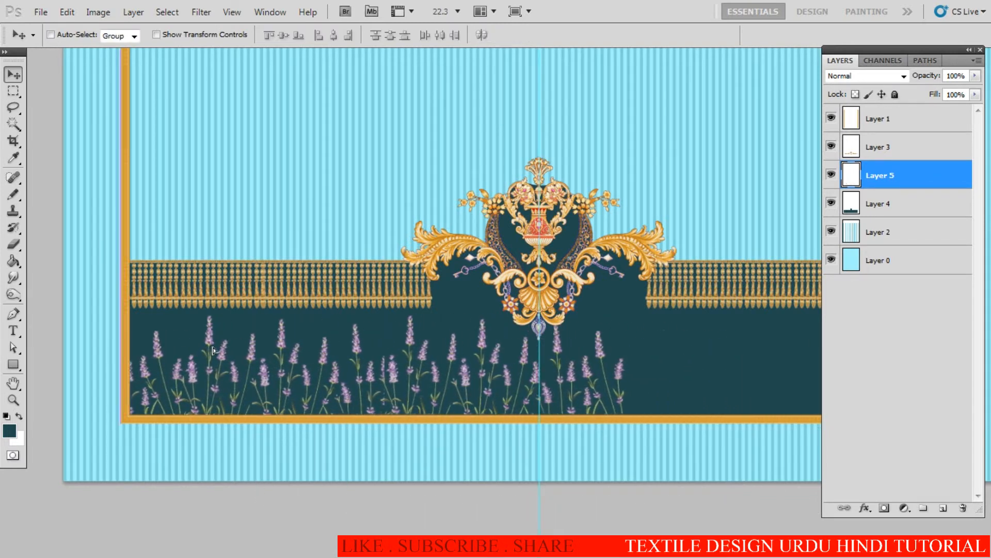
left_click_drag(149, 373, 637, 335)
key("ctrl+e")
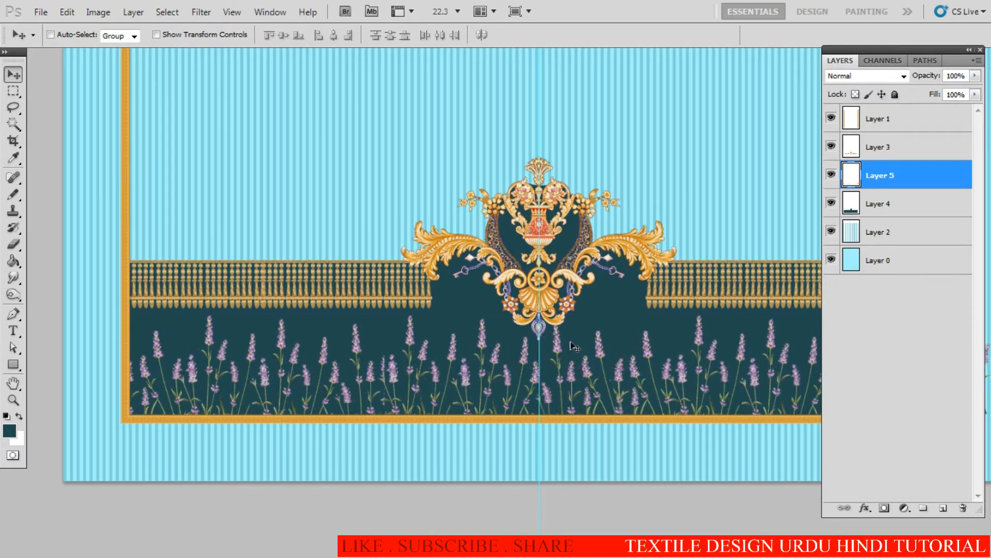
- Scale the lavender row on Layer 5 proportionally to 111.06%, keeping its lower-left corner fixed
left_click_drag(388, 335, 476, 308)
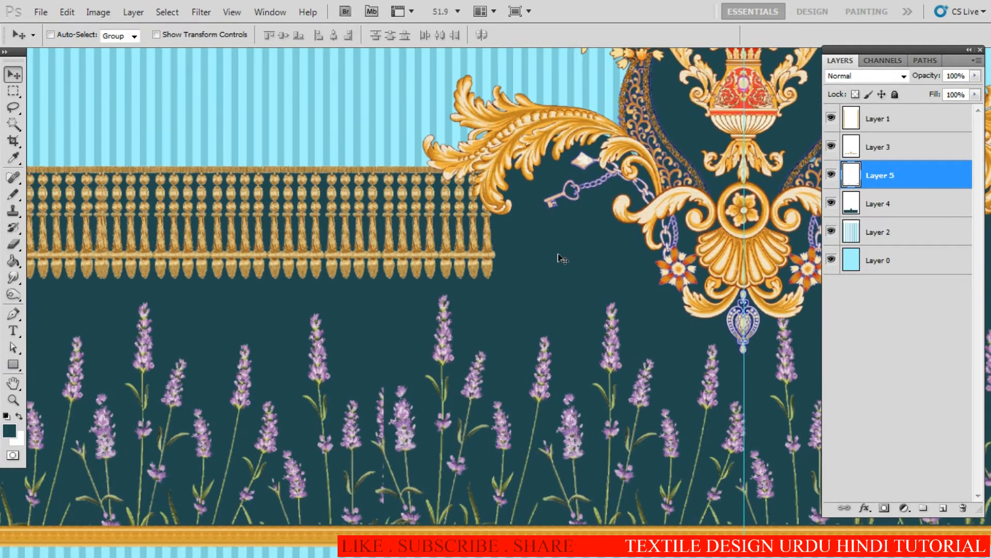
left_click_drag(703, 312, 629, 263)
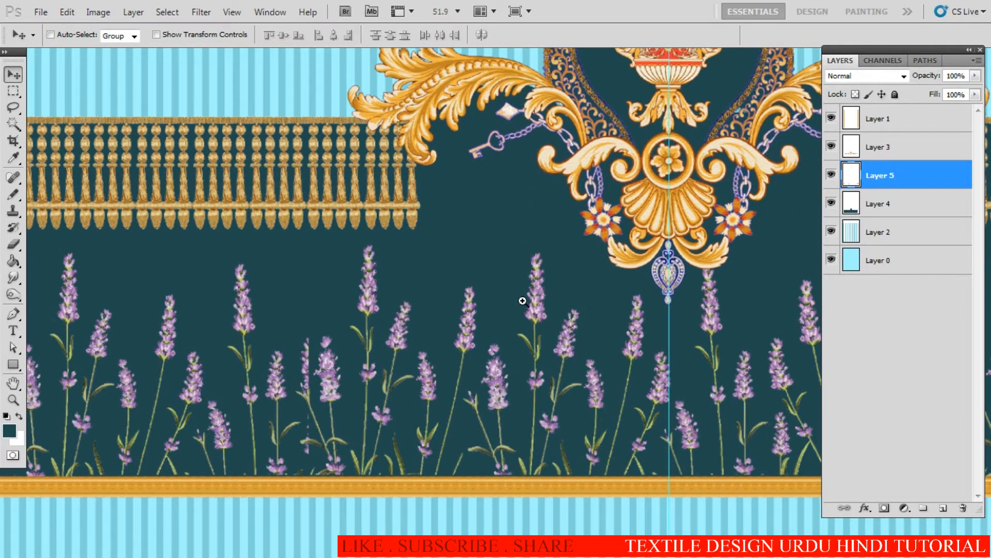
right_click(543, 312)
left_click(549, 313)
left_click_drag(552, 313, 459, 313)
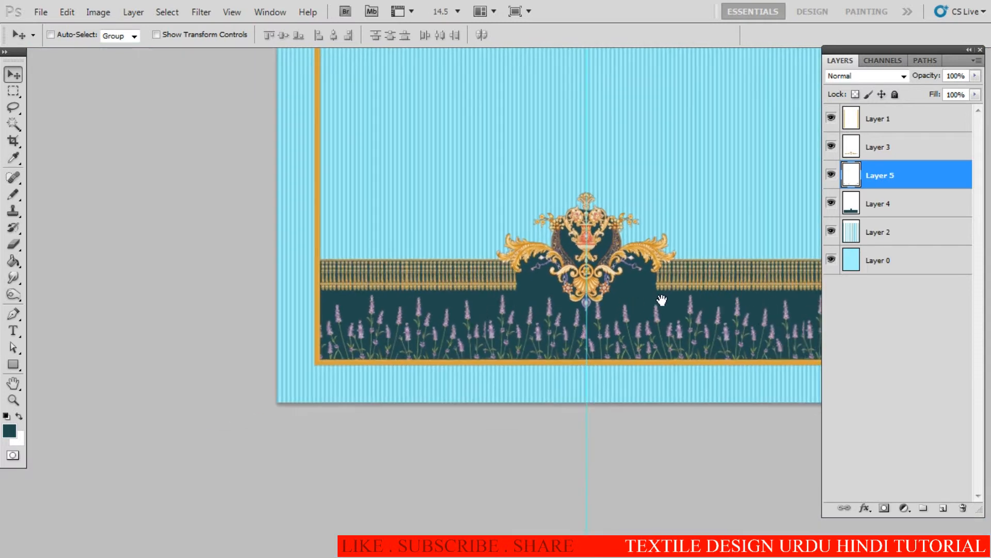
left_click_drag(662, 300, 461, 305)
key("ctrl+t")
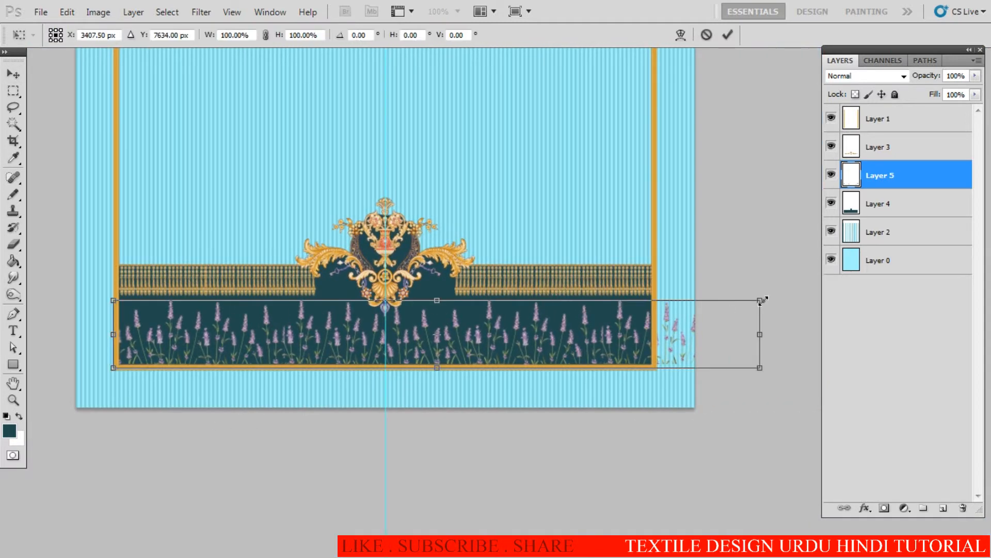
left_click_drag(762, 300, 831, 293)
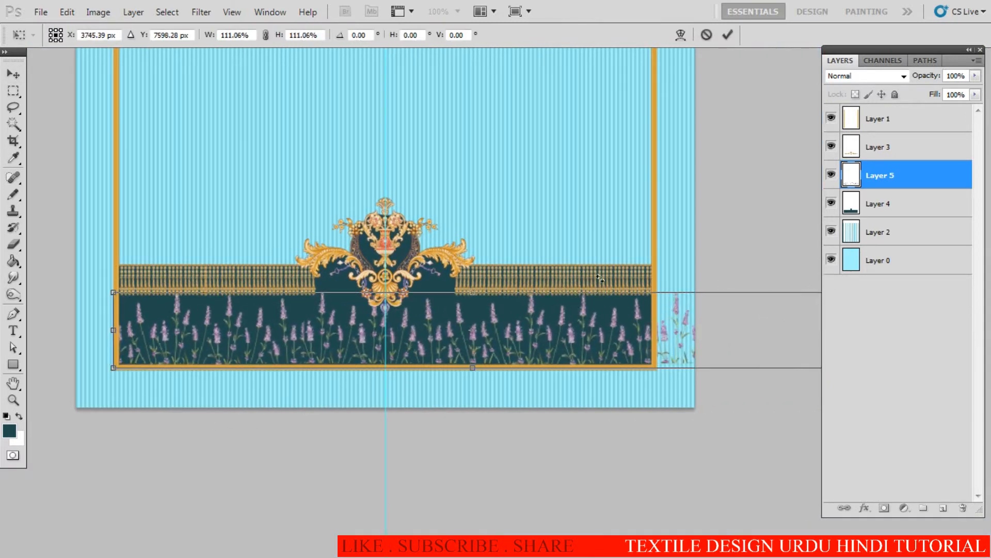
key("Return")
- Delete the part of the lavender row extending past the right gold border on Layer 5, and deselect
key("m")
left_click_drag(594, 217, 686, 408)
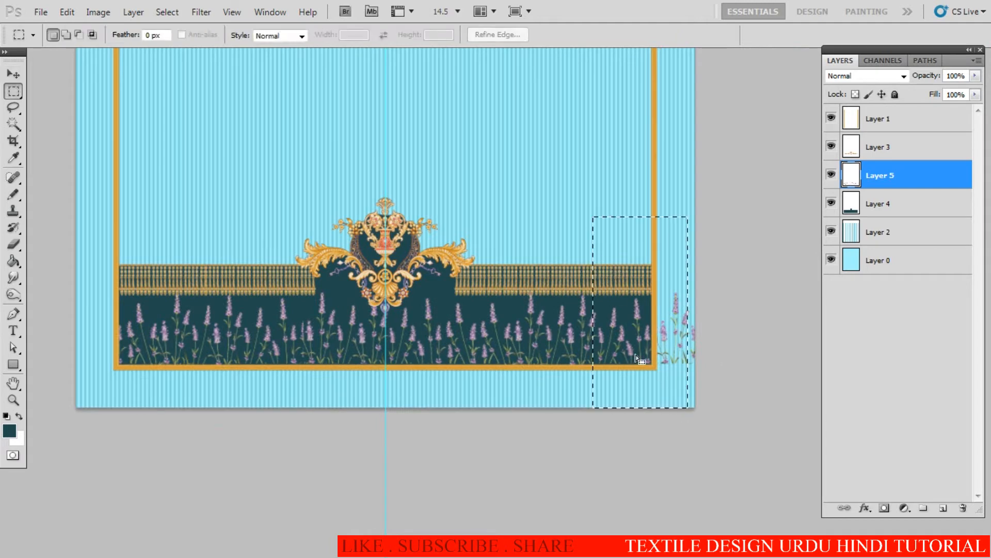
mouse_move(629, 320)
left_mouse_down()
mouse_move(692, 310)
mouse_move(684, 311)
left_mouse_up()
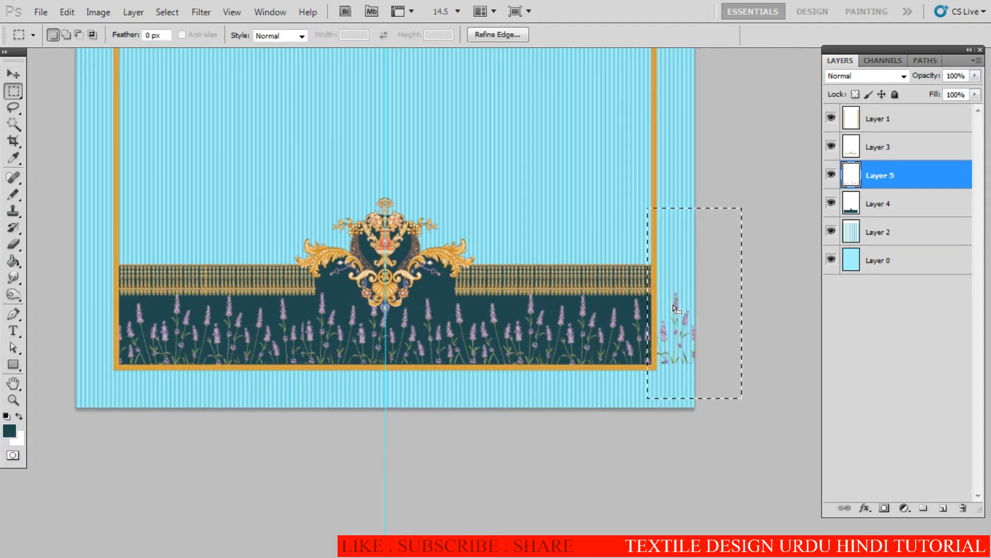
key("Delete")
key("ctrl+d")
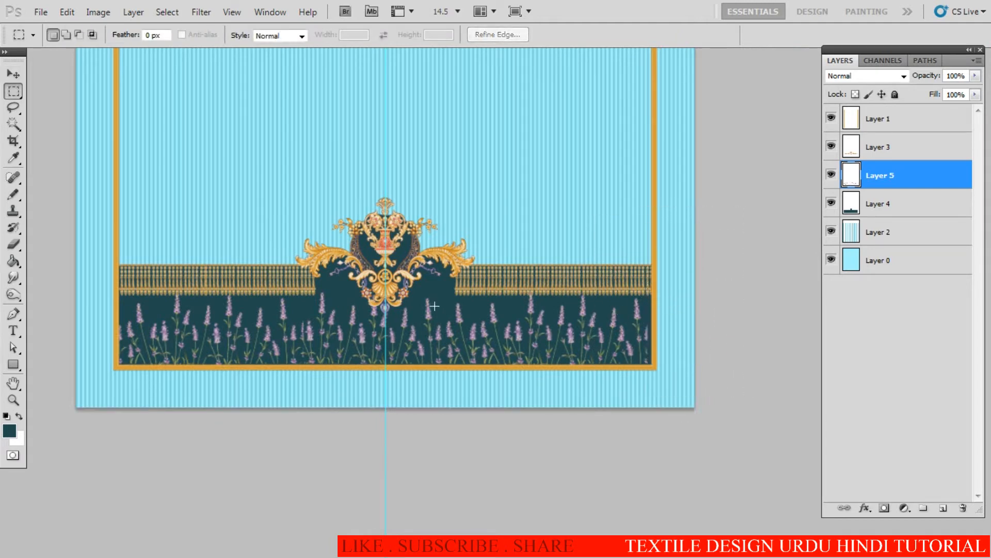
- Switch to the existing floral design, deselect, target the palm tree group's layer, and copy a rectangular selection around the palms
left_click(339, 310)
left_click(398, 274)
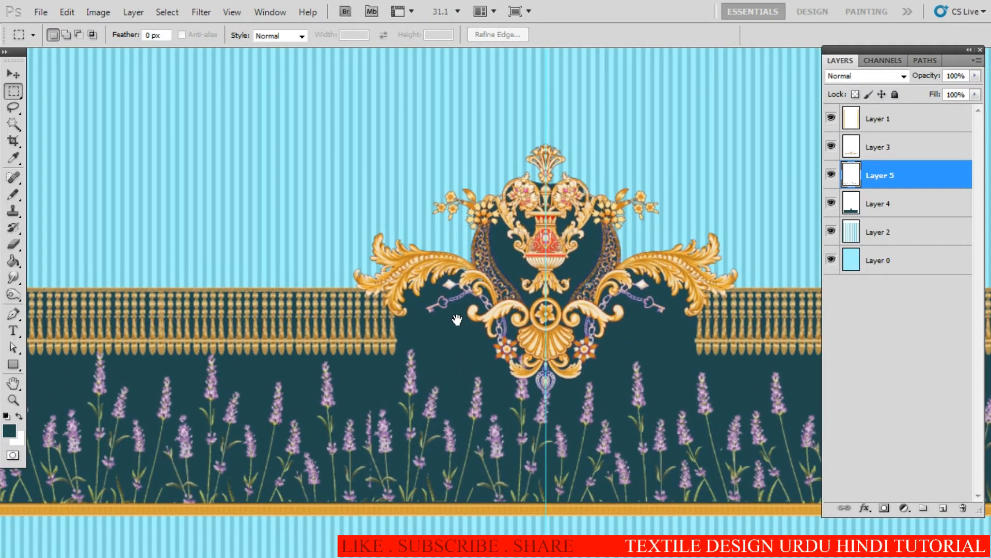
scroll(465, 302, "down", 2)
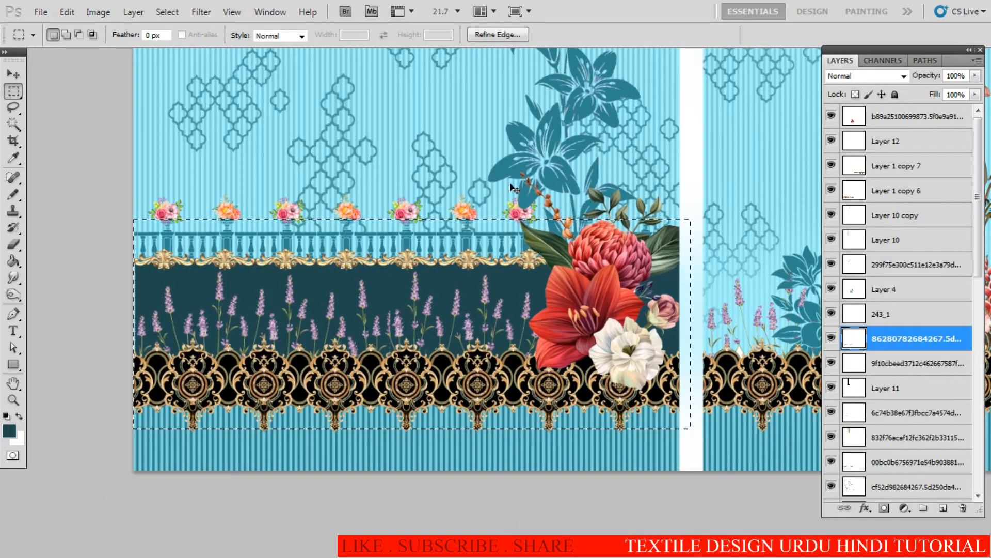
key("ctrl+d")
key("v")
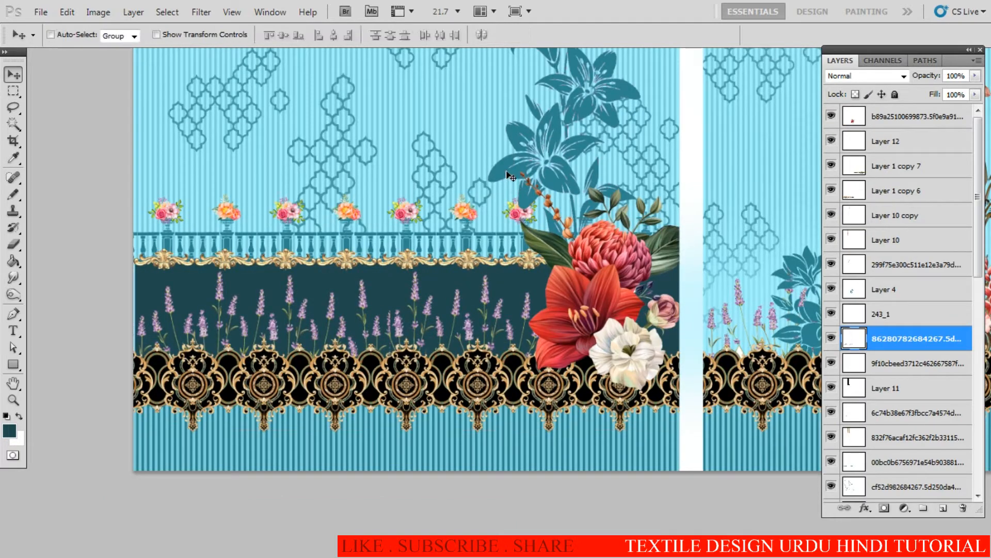
left_click_drag(478, 227, 447, 260)
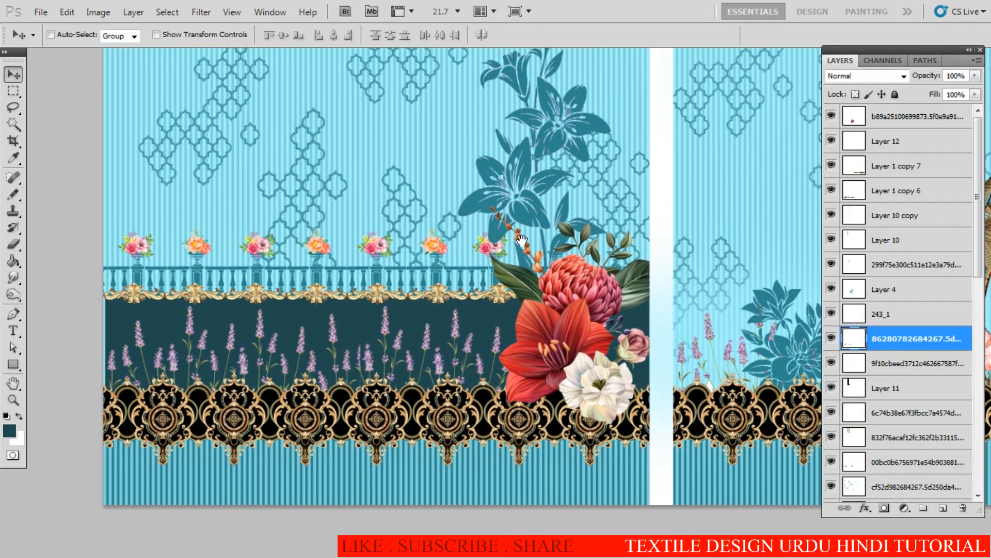
left_click_drag(781, 271, 480, 255)
right_click(671, 333)
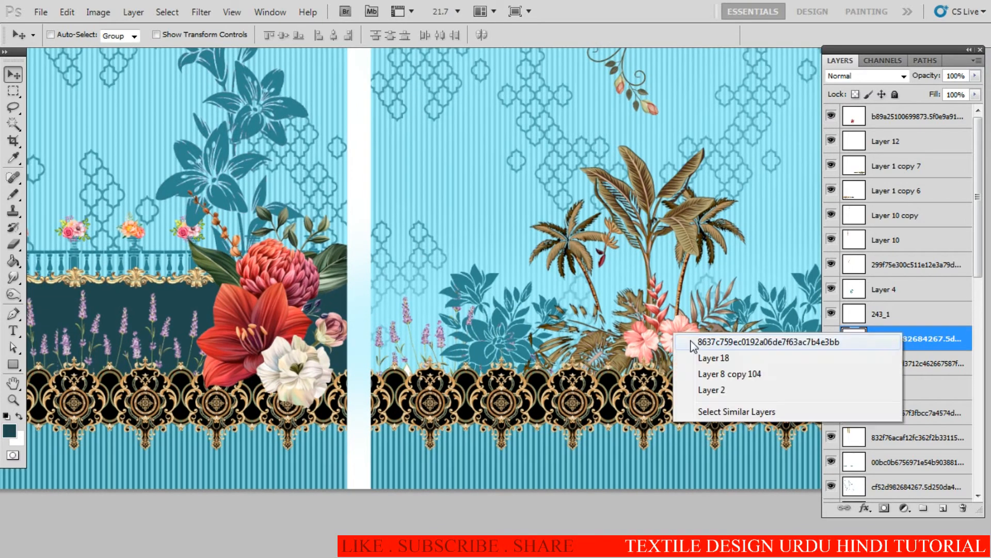
left_click(694, 341)
key("m")
key("ctrl+shift+d")
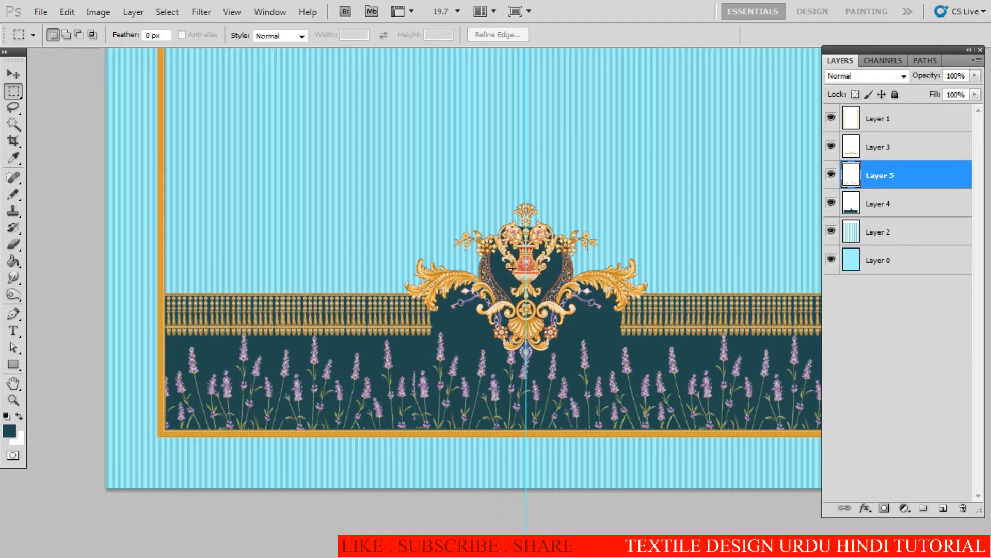
- Paste the palm group, centre it behind the ornament just above the balustrade, and reorder its layer below Layer 4
key("ctrl+v")
key("v")
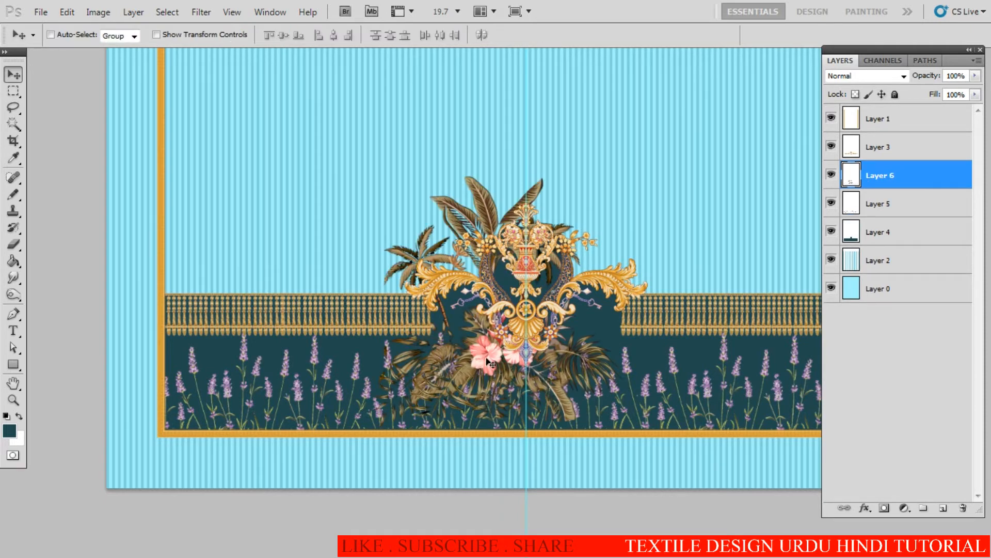
left_click_drag(490, 363, 523, 344)
left_click(532, 249, "ctrl")
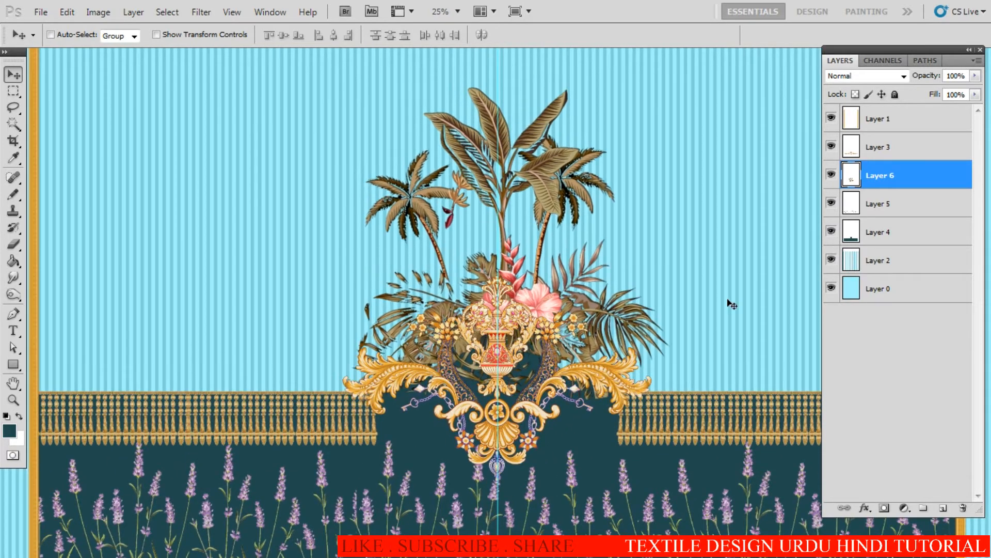
left_click_drag(877, 193, 880, 245)
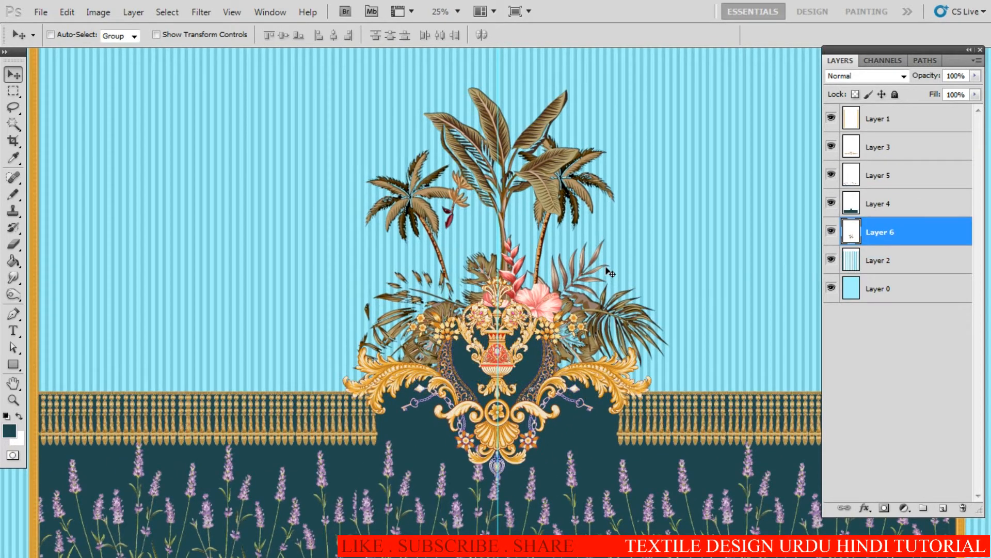
left_click_drag(599, 306, 605, 319)
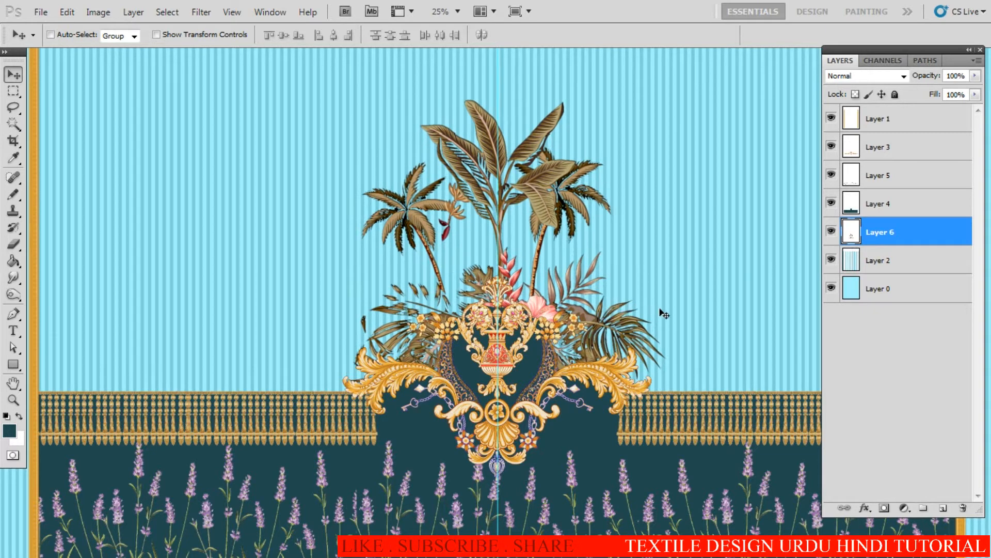
- Erase the detached leaf fragment at the left edge of the palm foliage on Layer 6
key("ctrl+t")
key("Escape")
scroll(394, 317, "up", 6)
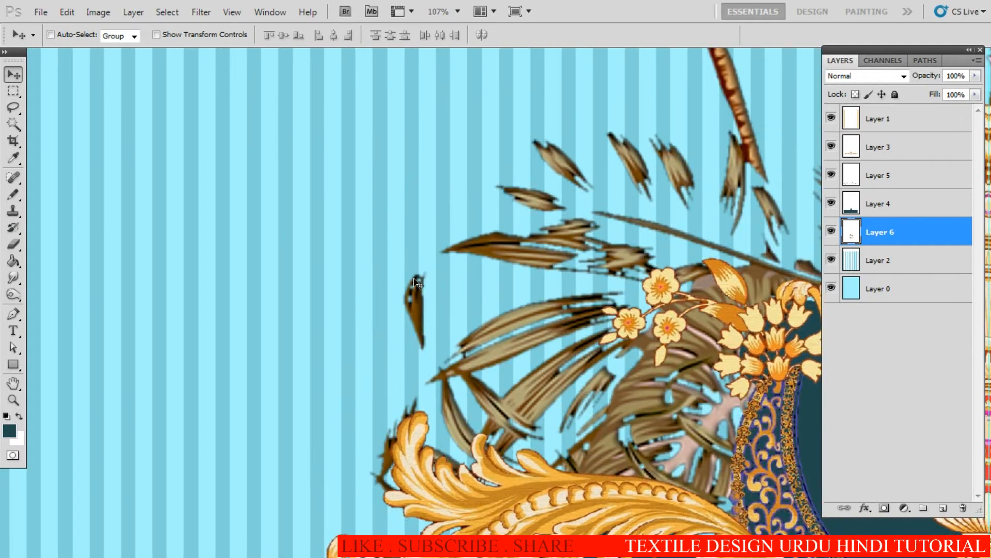
right_click(425, 311)
left_click(425, 311)
key("e")
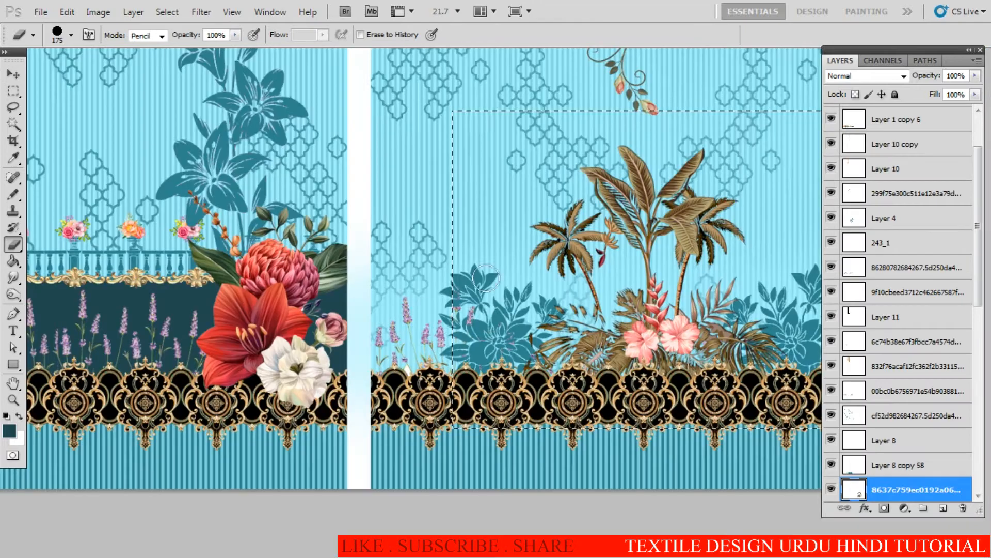
- In the existing floral design, deselect, target the teal lily stem on Layer 4, and copy a rectangular selection around it
key("ctrl+d")
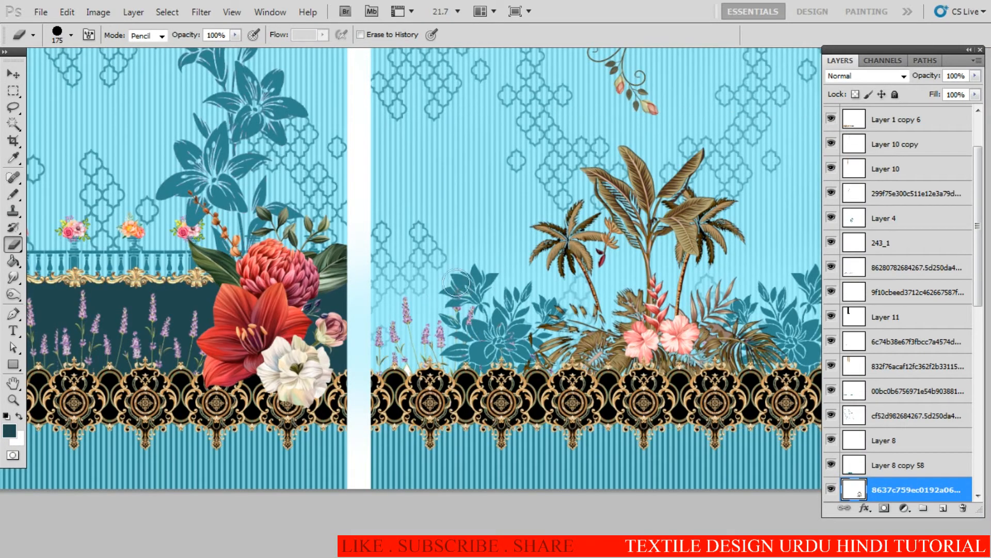
left_click_drag(425, 265, 543, 357)
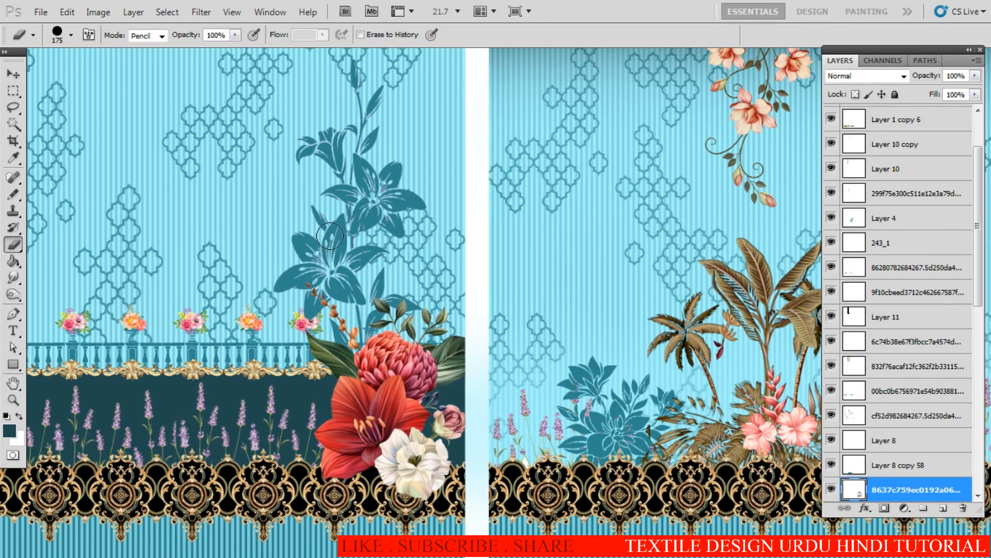
key("v")
right_click(400, 180)
left_click(421, 183)
left_click_drag(356, 183, 383, 256)
key("m")
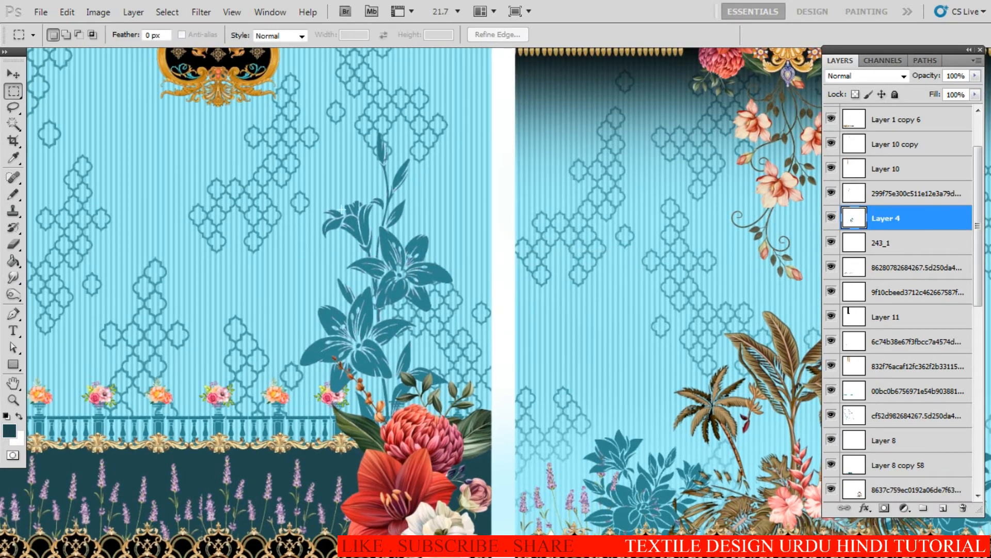
left_click_drag(297, 114, 552, 461)
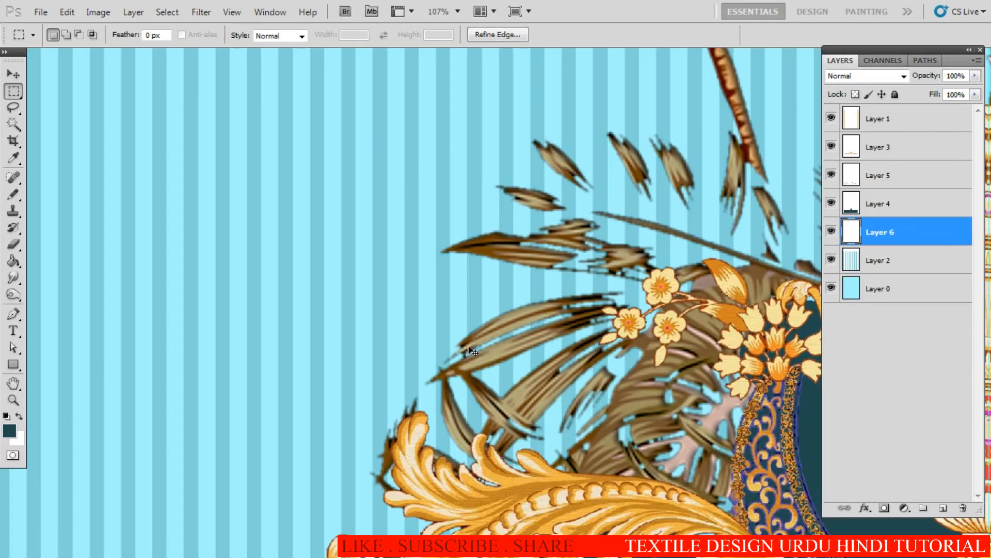
- Paste the teal lily stem into the layout and stand it on the balustrade to the right of the palms
key("ctrl+v")
key("ctrl+0")
key("v")
left_click_drag(532, 365, 544, 300)
left_click(644, 318, "ctrl")
left_click_drag(600, 321, 619, 333)
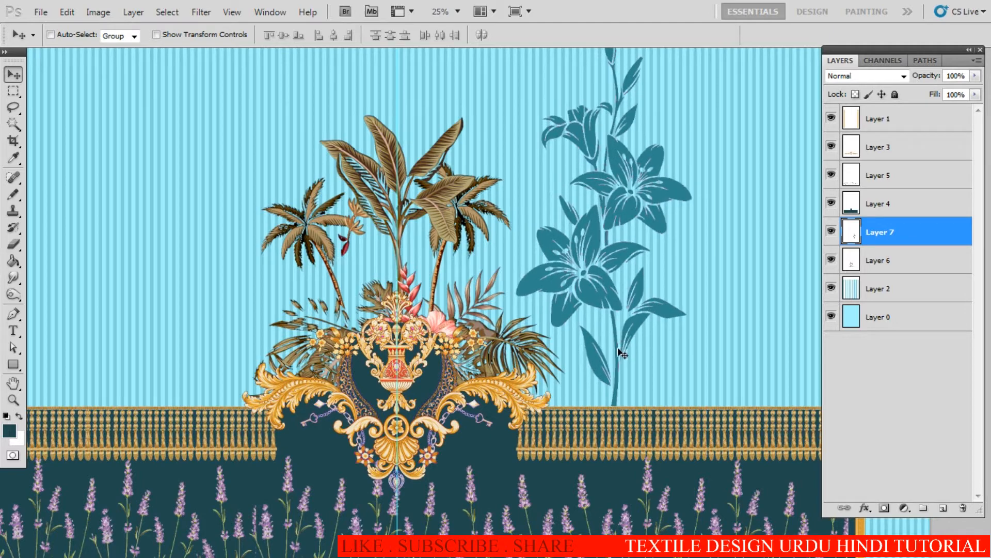
key("shift+Down")
scroll(482, 296, "down", 3)
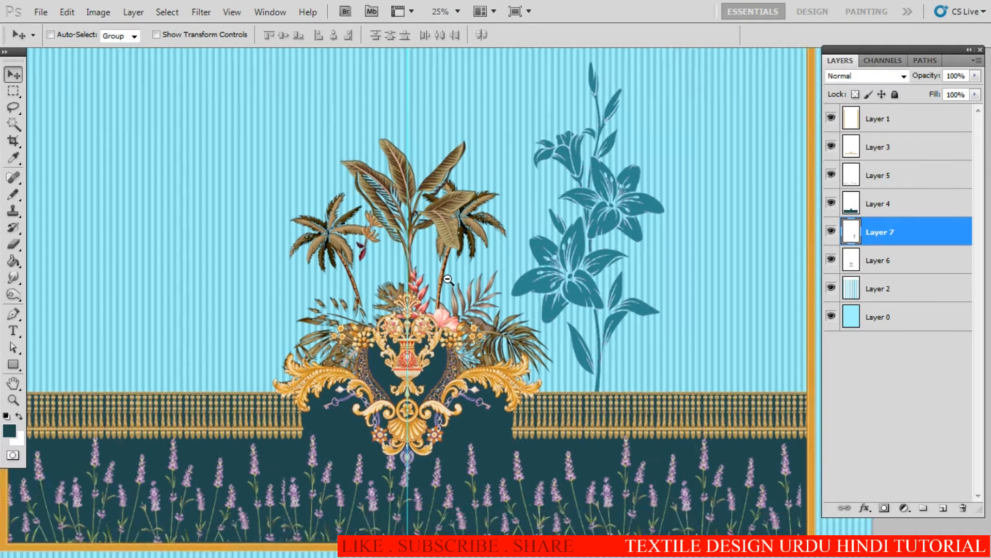
- Duplicate the lily stem, flip the copy horizontally, and position it to the left of the palms
left_click_drag(523, 292, 327, 294)
key("ctrl+t")
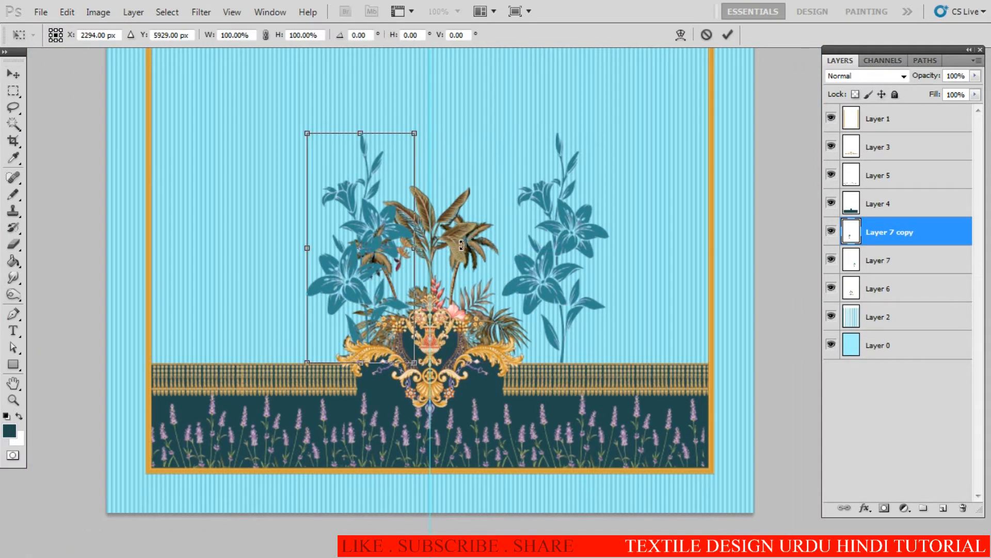
right_click(459, 250)
left_click(511, 451)
key("Return")
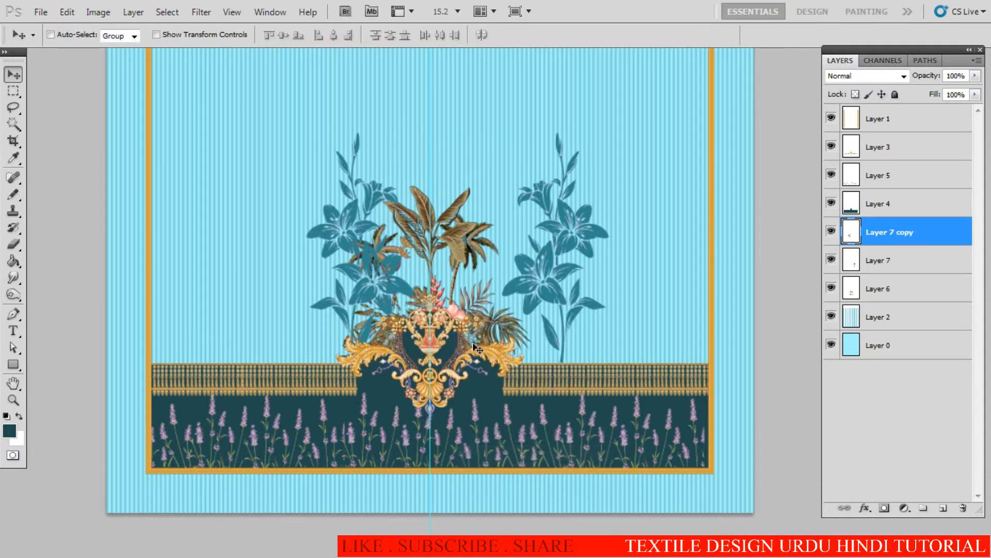
scroll(340, 351, "up", 2)
left_click_drag(342, 351, 288, 352)
left_click_drag(439, 336, 466, 346)
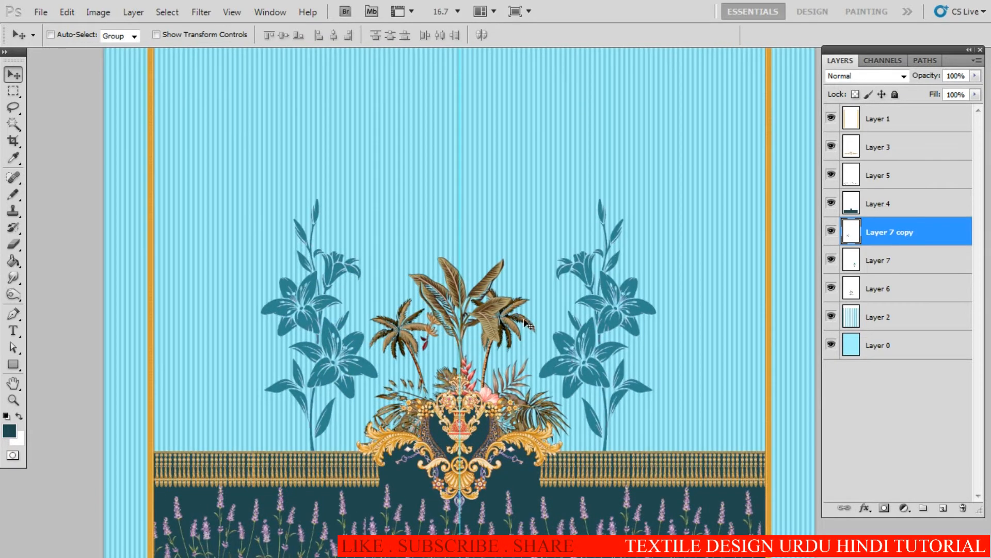
- Merge the two lily stems into Layer 7 and align the pair's centre with the vertical guide
key("ctrl+e")
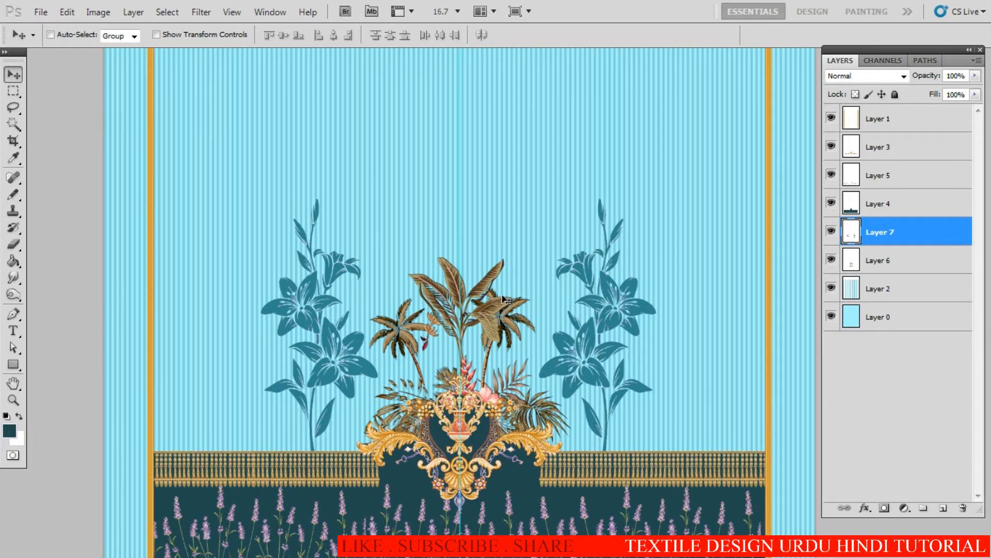
key("ctrl+t")
left_click(470, 334)
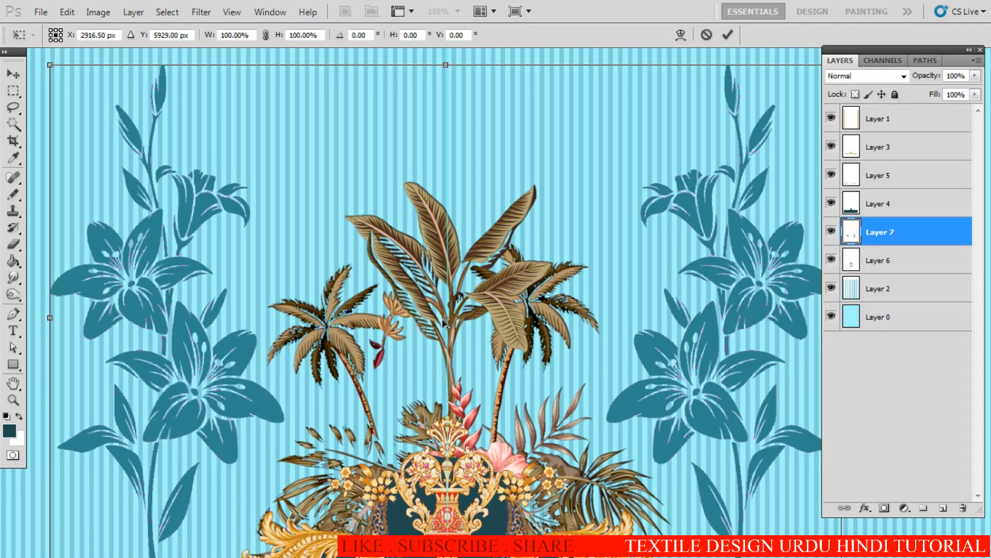
left_click_drag(445, 324, 447, 323)
key("Return")
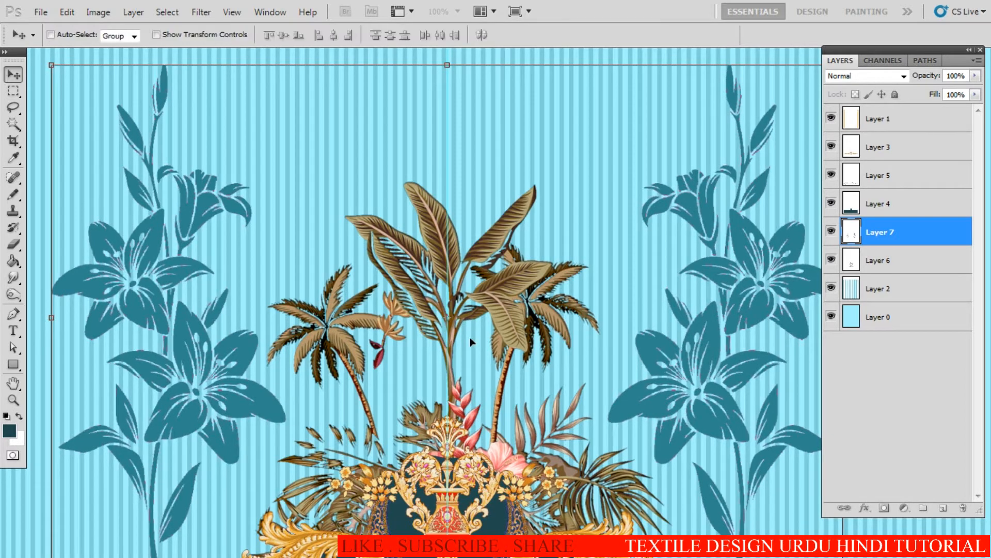
key("ctrl+0")
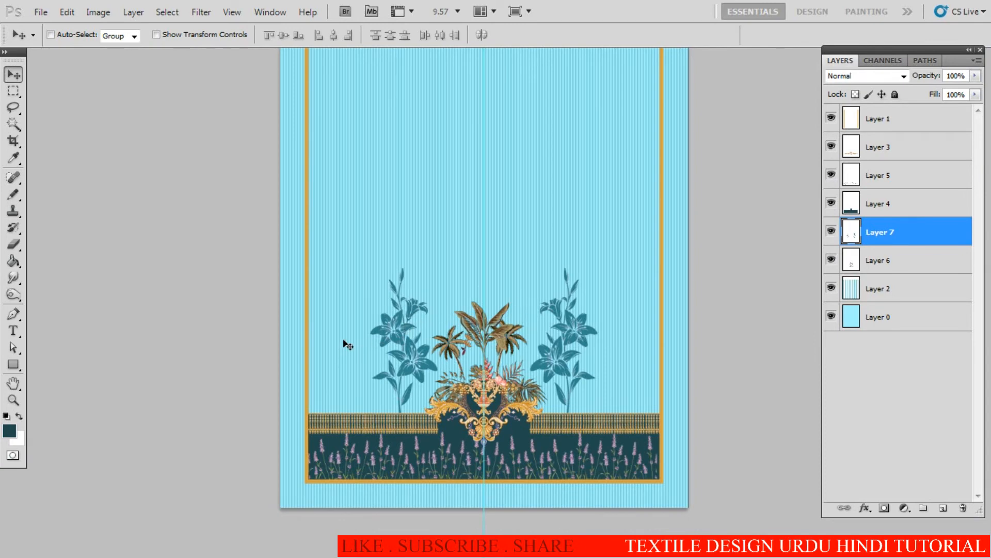
- Lower the lily pair slightly so the stem bases tuck behind the balustrade
key("shift+Down")
key("shift+Down")
key("shift+Down")
key("shift+Down")
key("shift+Down")
key("shift+Down")
key("shift+Down")
key("shift+Down")
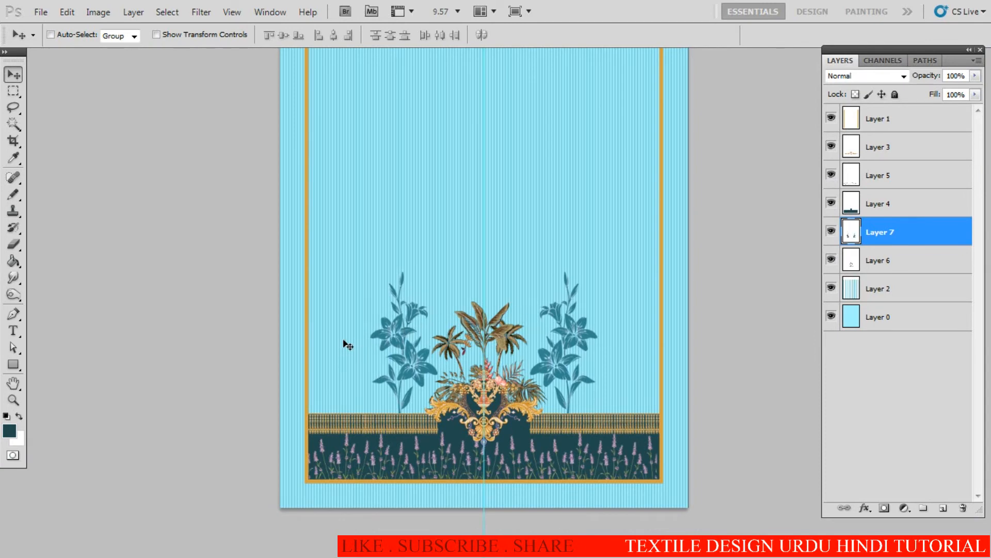
left_click_drag(575, 413, 692, 416)
left_click_drag(508, 411, 413, 382)
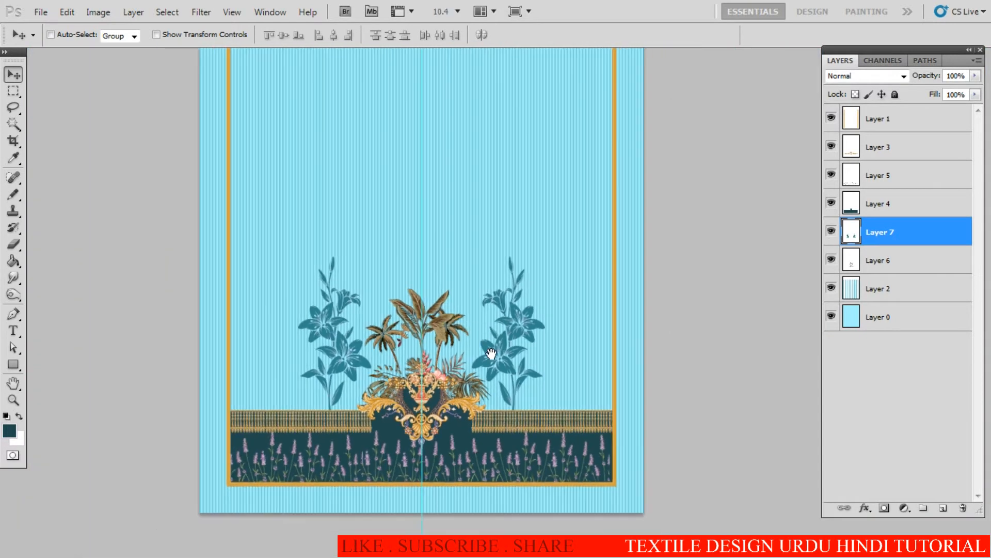
left_click_drag(478, 391, 482, 334)
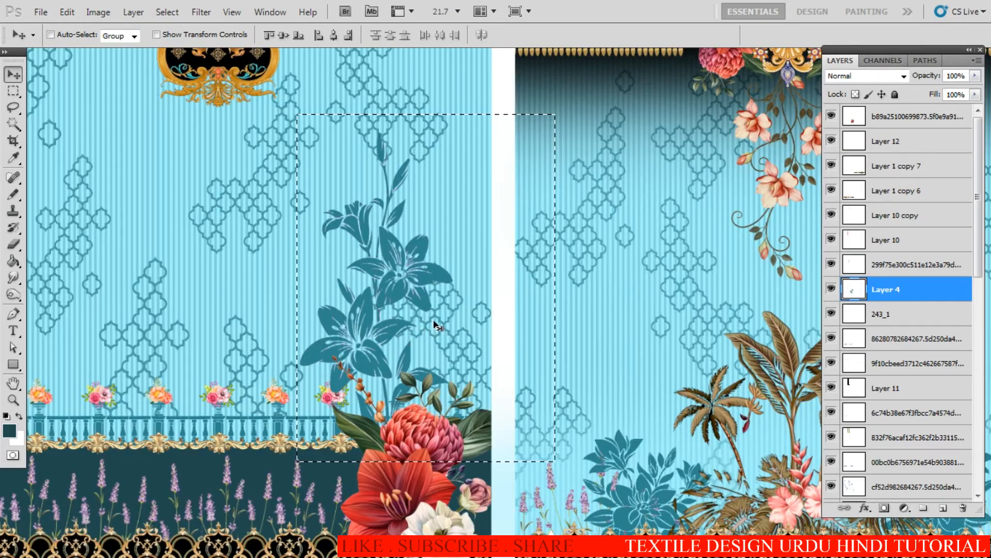
- Switch to the floral design, target the red flower bouquet's layer, and copy a rectangular selection around the bouquet
left_click_drag(435, 326, 647, 61)
right_click(394, 353)
left_click(434, 354)
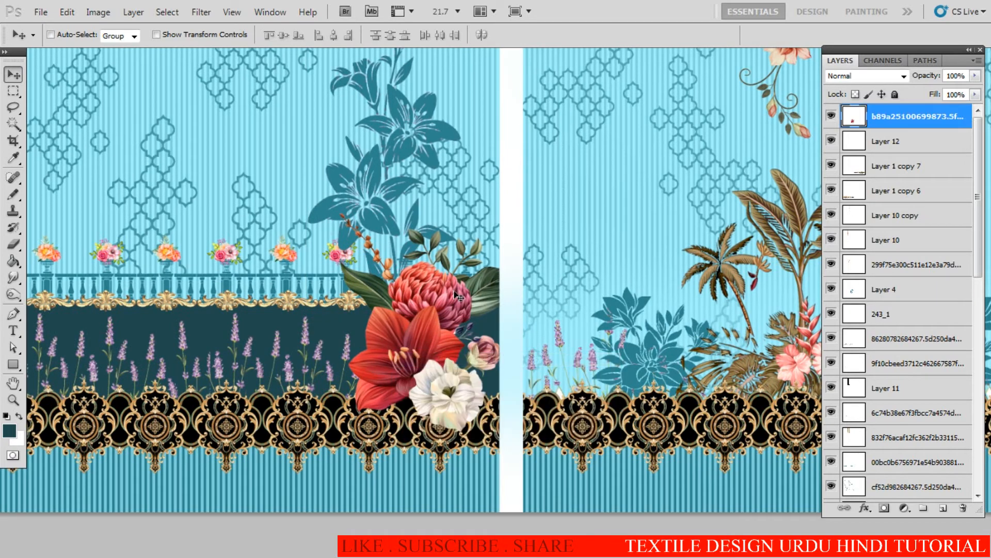
key("m")
left_click_drag(585, 184, 204, 492)
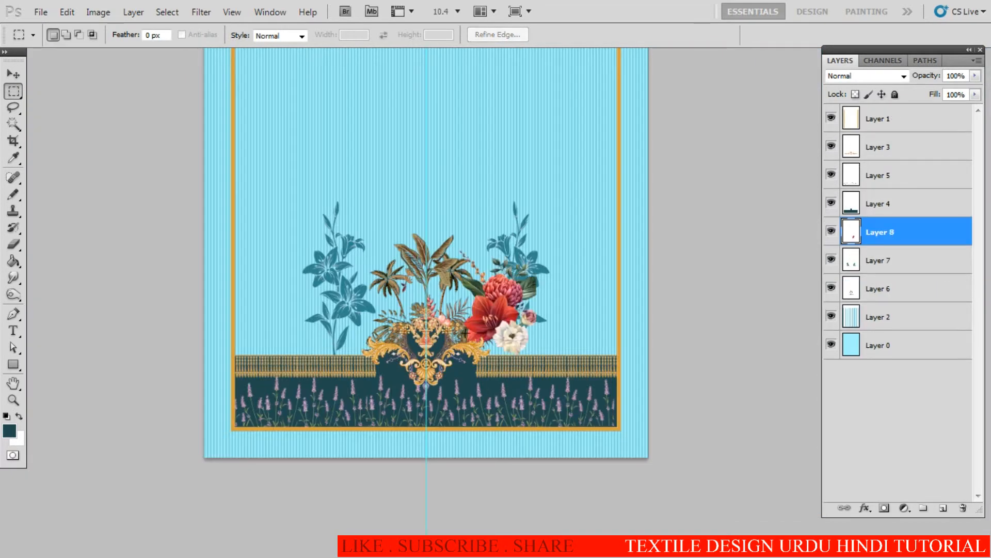
- Move the pasted bouquet to the layout's lower-left corner and raise Layer 8 above Layer 3 in the stacking order
key("v")
left_click_drag(475, 319, 334, 351)
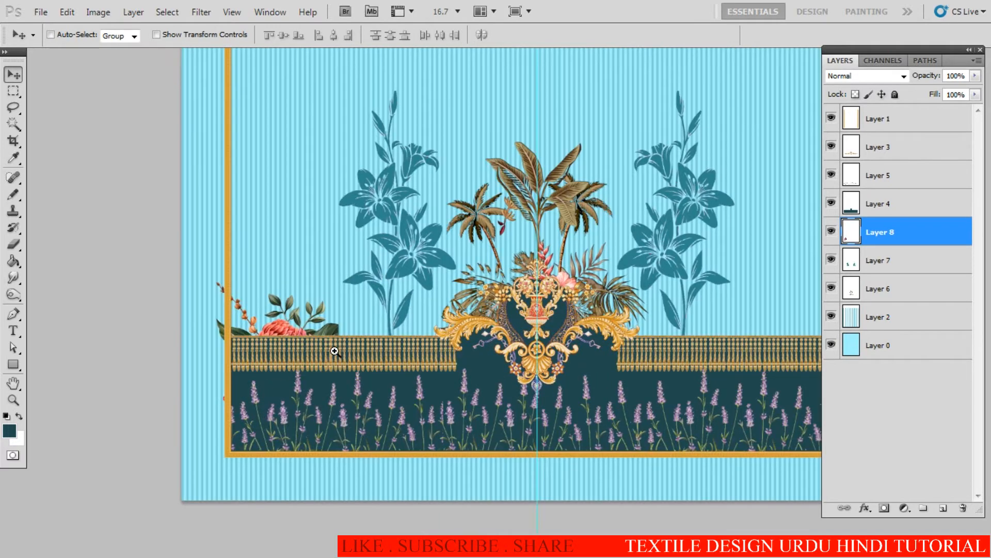
left_click_drag(859, 247, 873, 123)
- Flip the bouquet horizontally and fit it inside the lower-left corner of the gold border
key("ctrl+t")
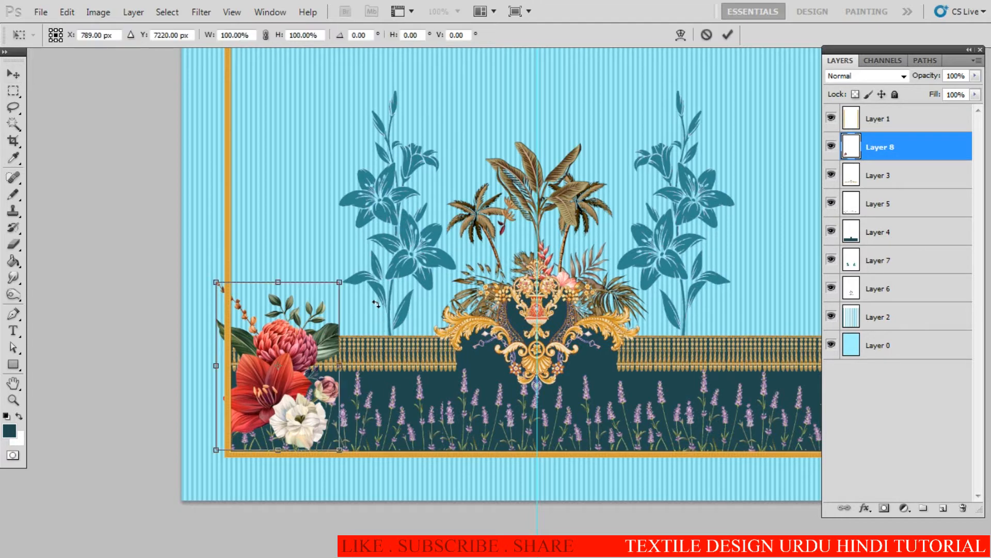
right_click(344, 243)
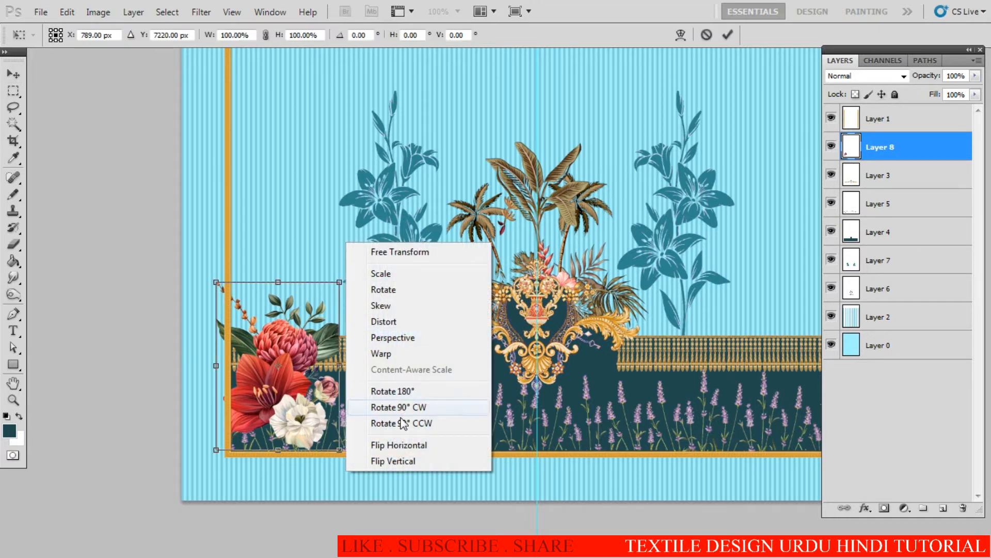
left_click(406, 448)
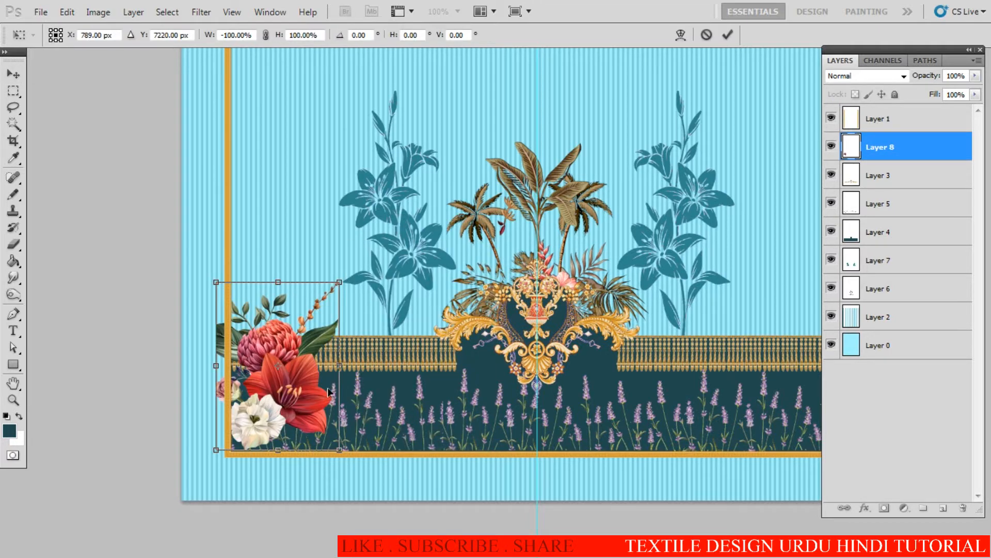
key("Return")
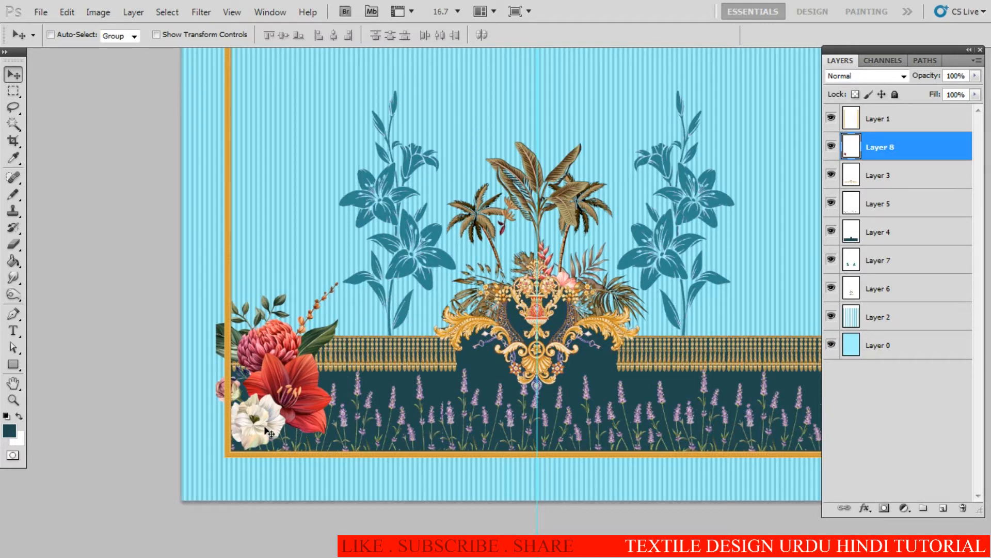
mouse_move(269, 422)
left_mouse_down()
mouse_move(305, 421)
mouse_move(285, 427)
left_mouse_up()
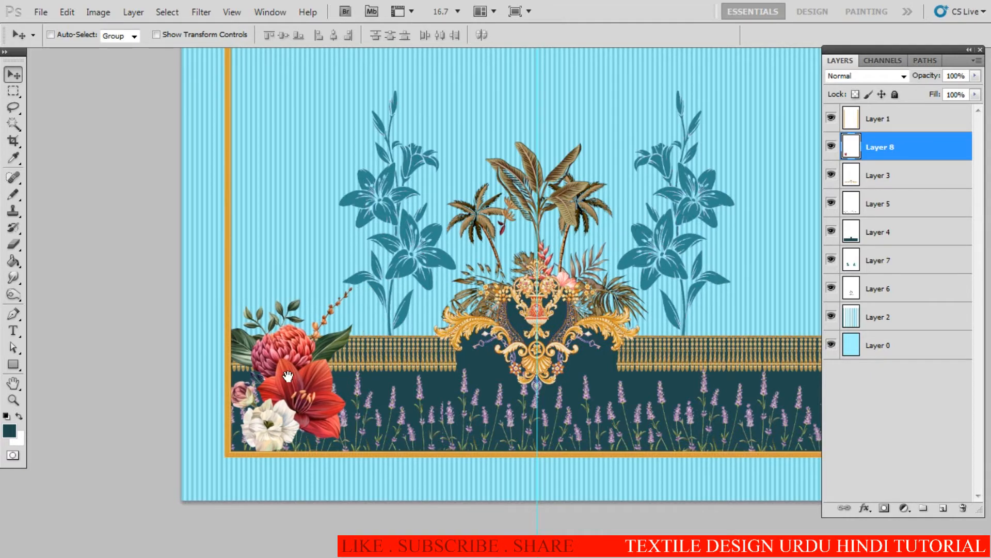
- Scale the corner bouquet up to about 108%, lower it over the gold border, and bring Layer 8 above Layer 1
left_click(291, 374, "ctrl")
key("ctrl+t")
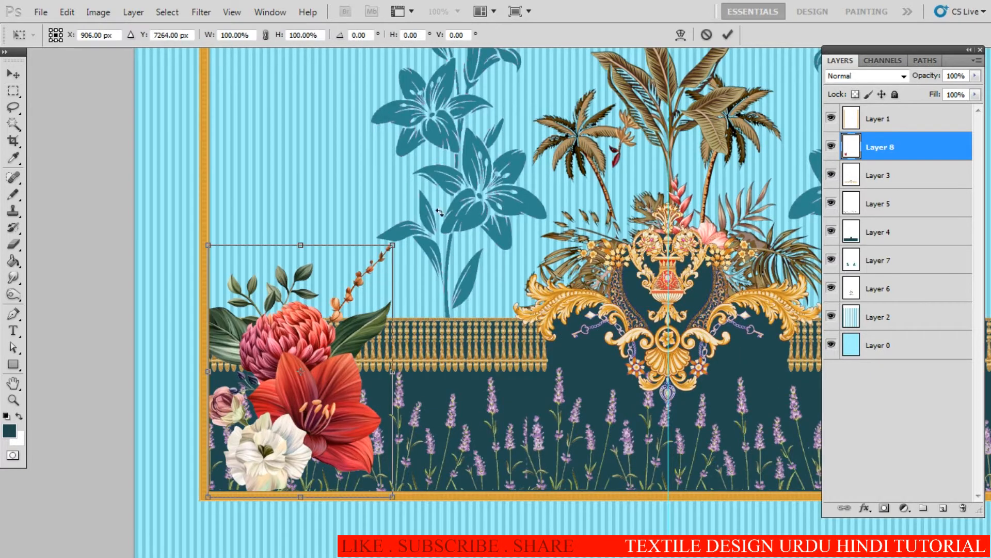
left_click_drag(398, 240, 407, 226)
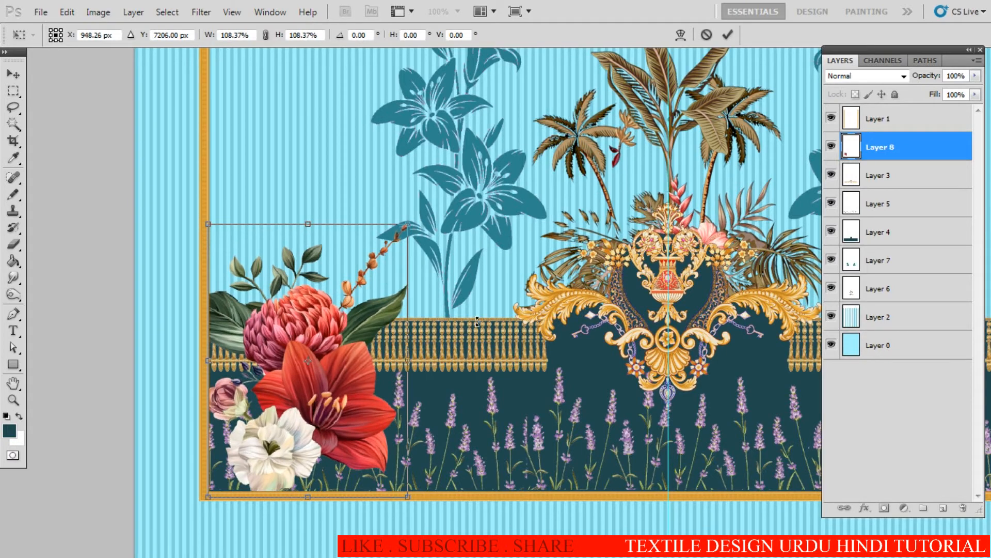
key("Return")
left_click_drag(284, 434, 285, 451)
left_click_drag(901, 147, 855, 111)
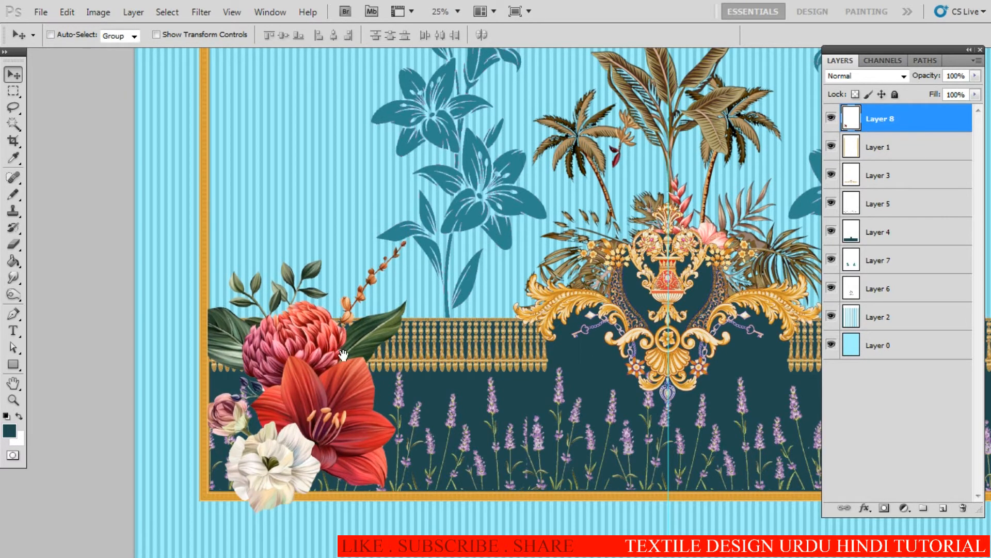
- Add a dark teal helper rectangle on Layer 8 above the palms, with its right edge on the centre guide
scroll(343, 355, "down", 3)
left_click_drag(404, 348, 338, 358)
key("m")
mouse_move(404, 86)
left_mouse_down()
mouse_move(412, 166)
mouse_move(451, 254)
left_mouse_up()
left_click_drag(427, 217, 462, 204)
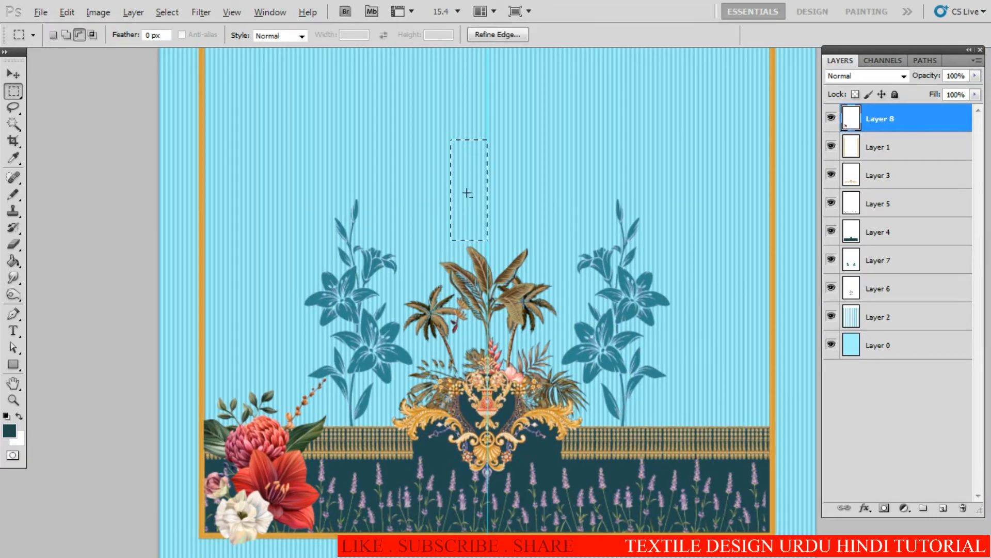
key("alt+BackSpace")
key("ctrl+d")
key("v")
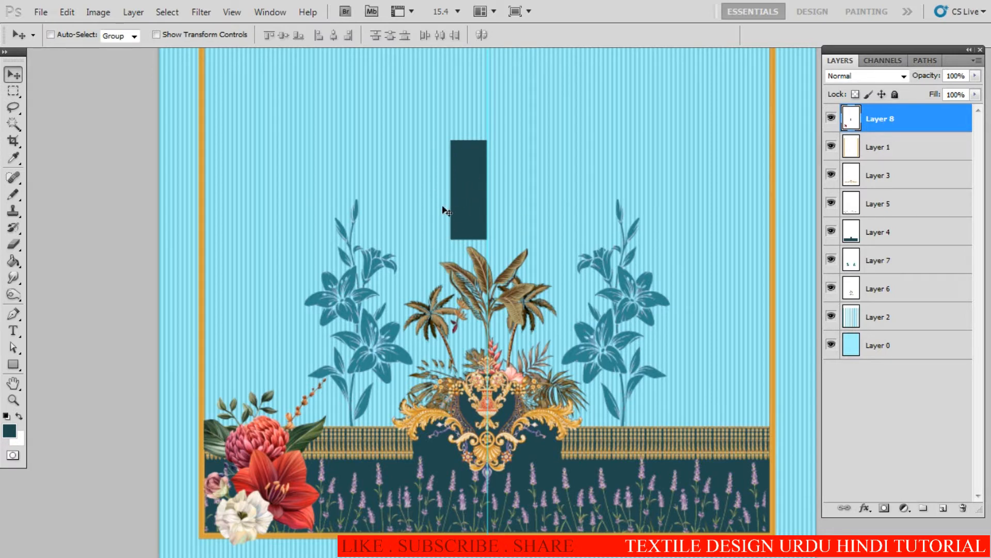
- Select the bouquet together with the helper rectangle on Layer 8 and duplicate them to the right
key("m")
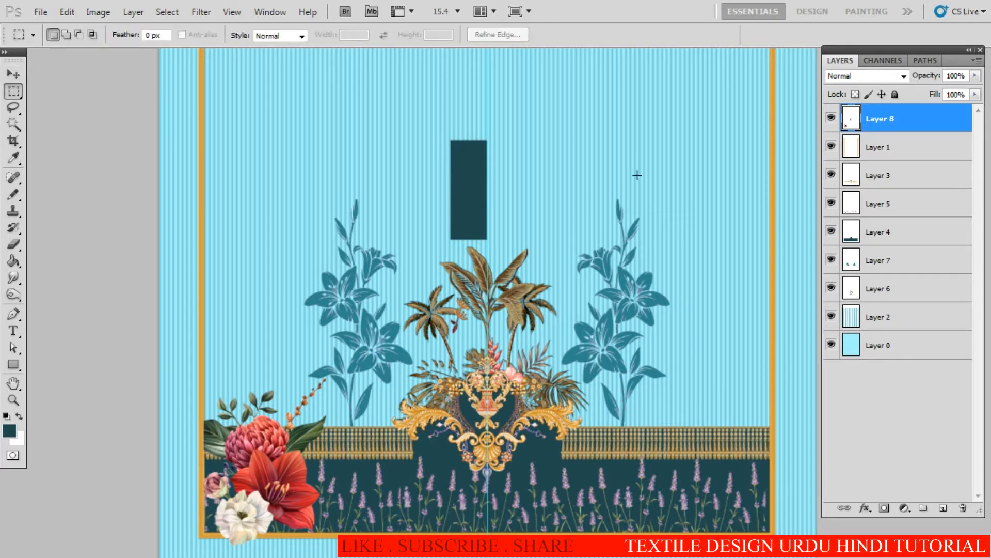
left_click_drag(603, 102, 170, 546)
key("w")
left_click(370, 375)
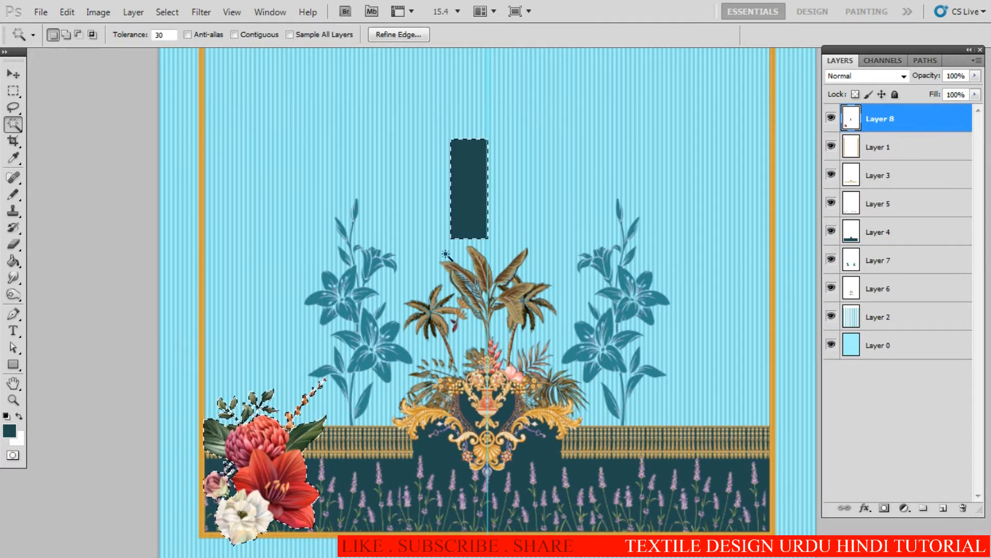
key("m")
key("ctrl+shift+i")
key("v")
left_click_drag(469, 208, 528, 202)
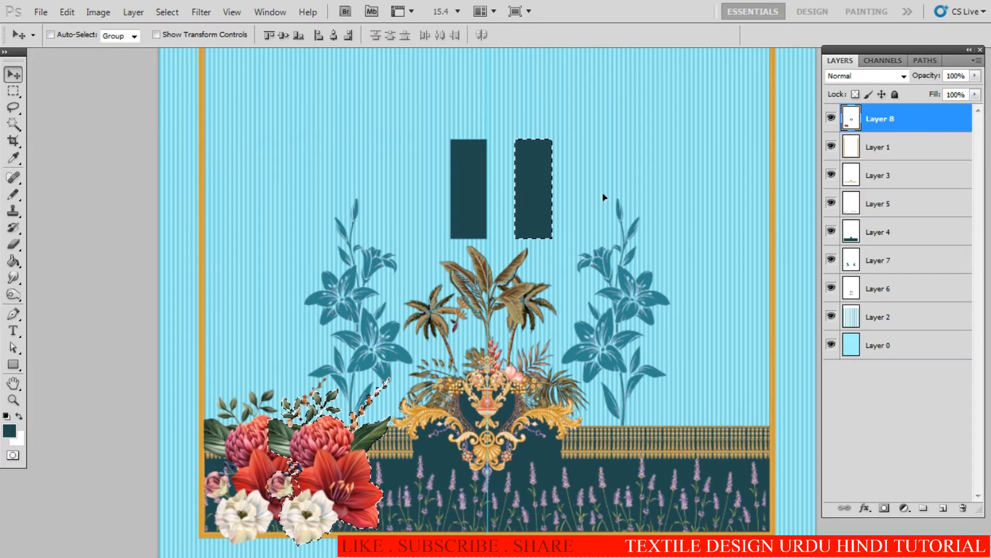
- Flip the duplicate horizontally and move it right until its rectangle meets the original at the centre guide
key("ctrl+t")
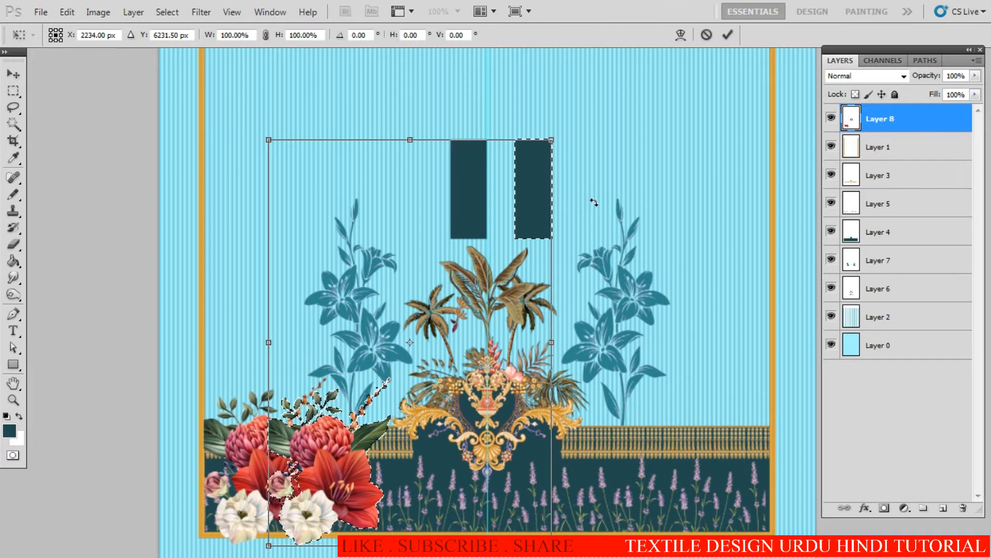
right_click(593, 201)
left_click(643, 404)
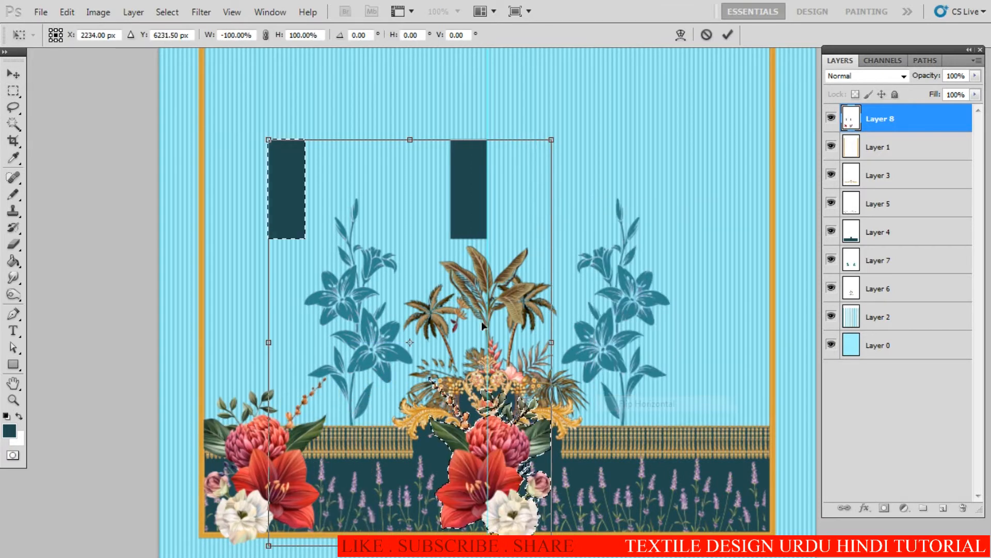
key("Return")
left_click_drag(349, 216, 568, 217)
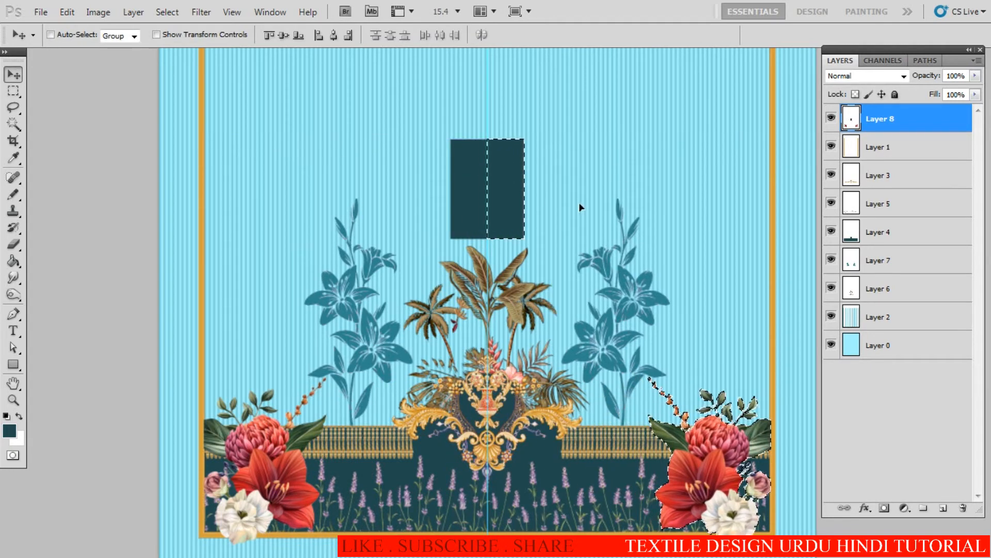
- Delete both teal helper rectangles above the palms and clear the selection
key("ctrl+d")
key("m")
left_click_drag(411, 121, 555, 290)
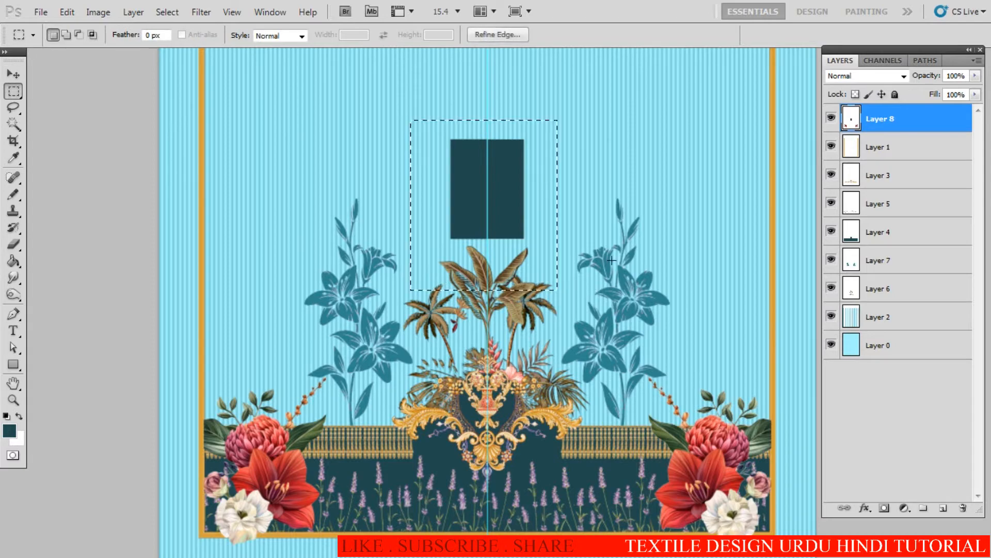
key("Delete")
key("ctrl+d")
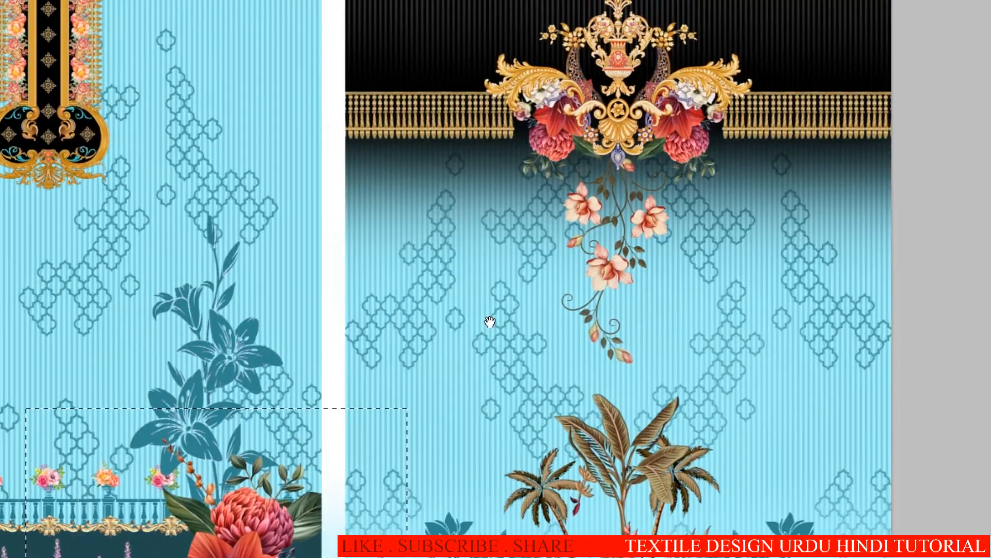
- Copy the hanging blossom vine below the gold ornament in the floral design and paste it into the textile layout
key("ctrl+d")
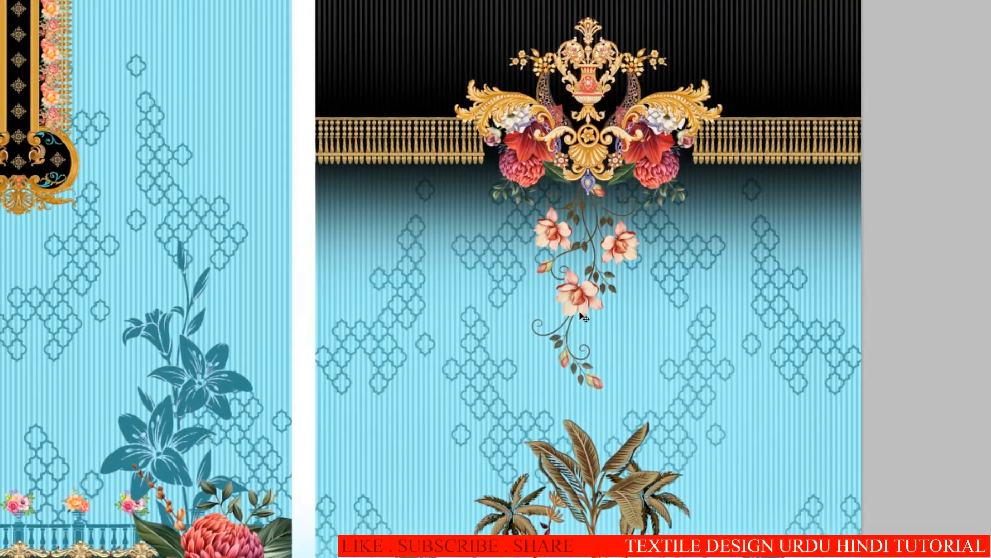
right_click(574, 299)
left_click(583, 309)
left_click_drag(514, 356, 713, 190)
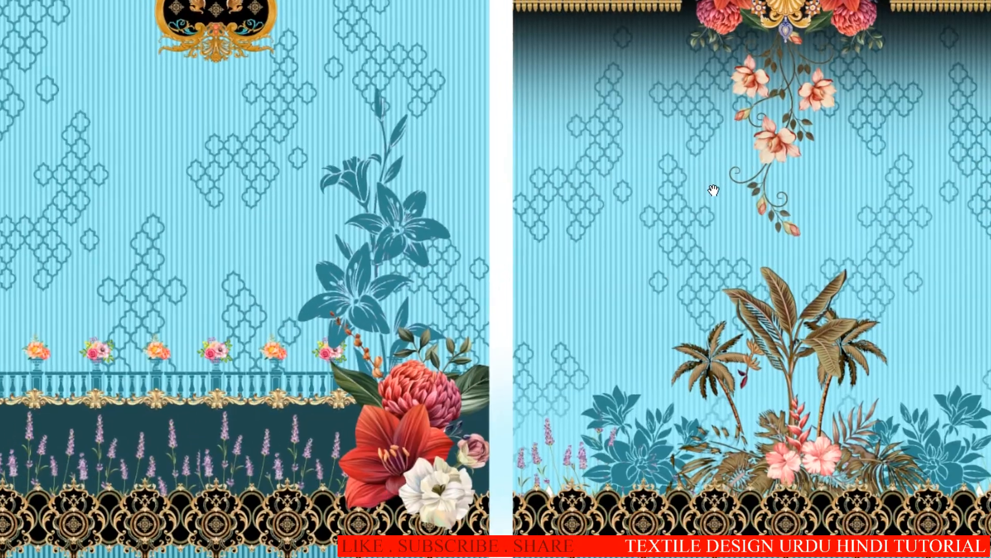
left_click_drag(602, 222, 470, 330)
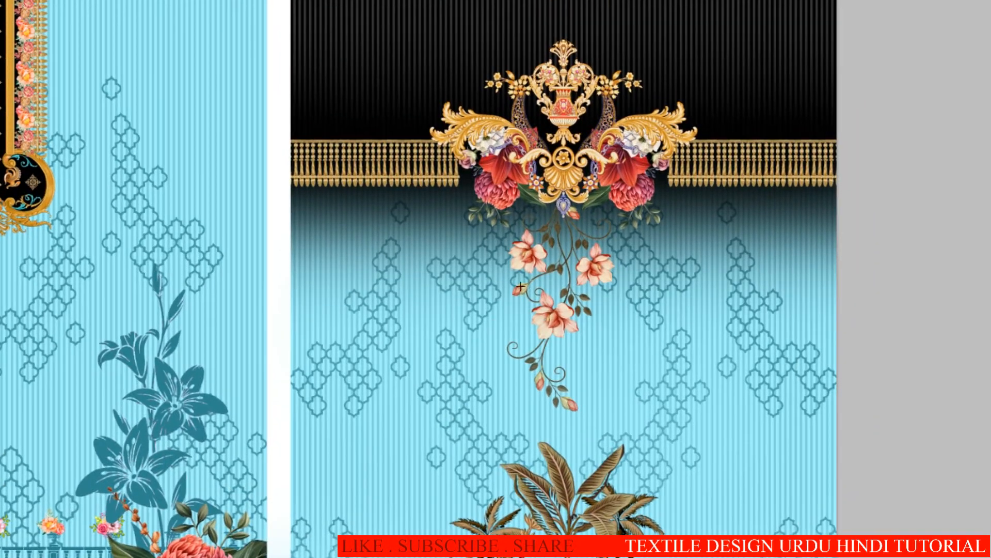
mouse_move(404, 130)
left_mouse_down()
mouse_move(730, 418)
mouse_move(719, 423)
left_mouse_up()
key("ctrl+Tab")
key("ctrl+v")
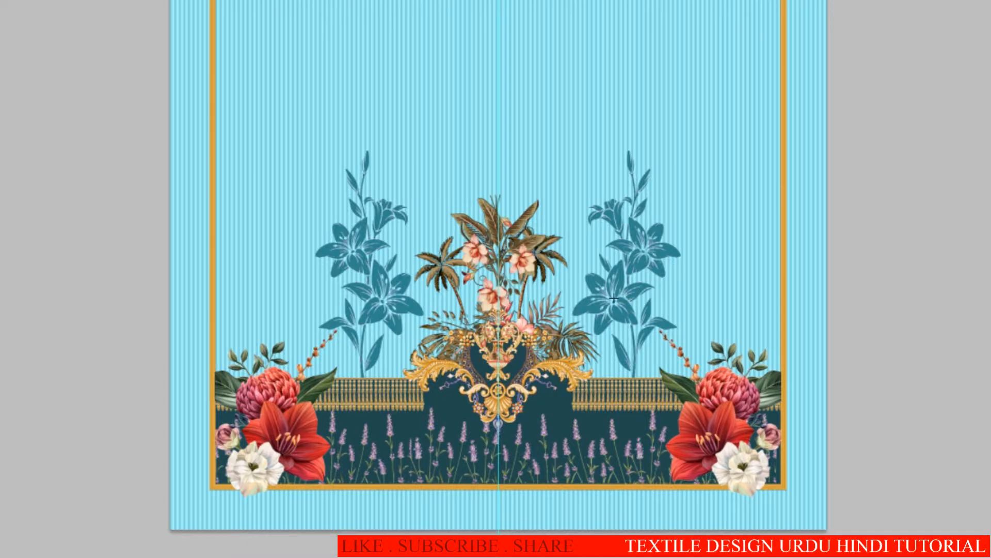
- Rotate the blossom vine 180° and place it upright above the left corner bouquet
left_click_drag(486, 308, 333, 291)
key("ctrl+t")
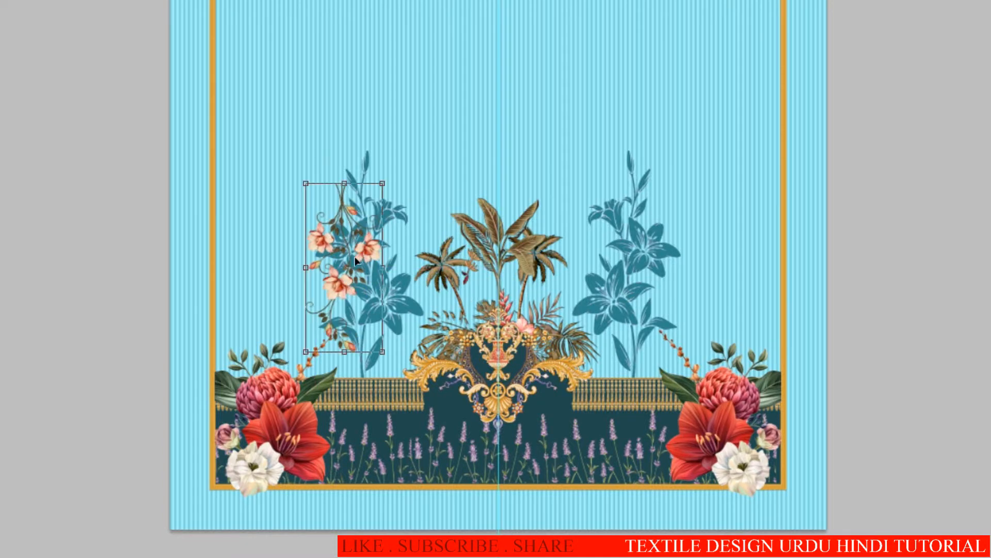
right_click(350, 252)
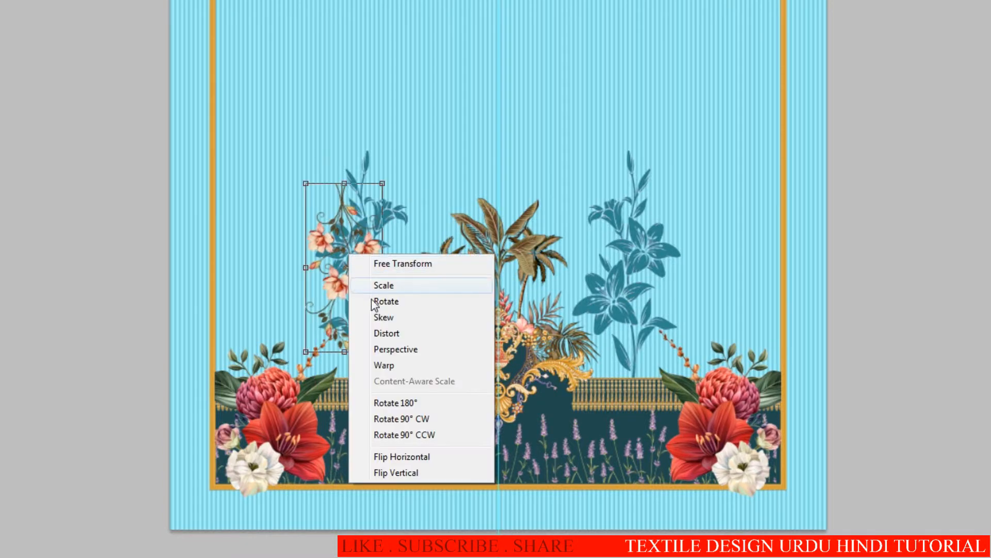
left_click(402, 403)
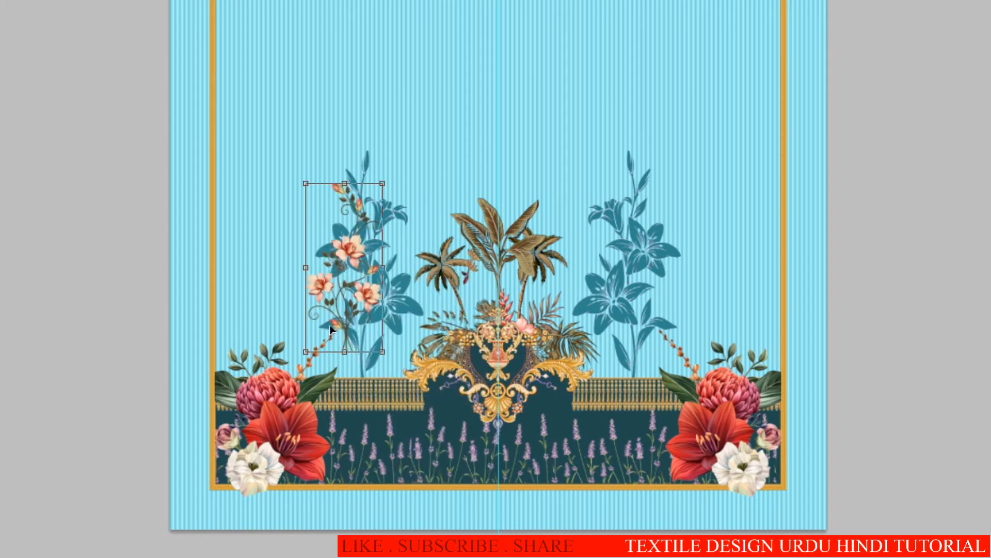
key("Return")
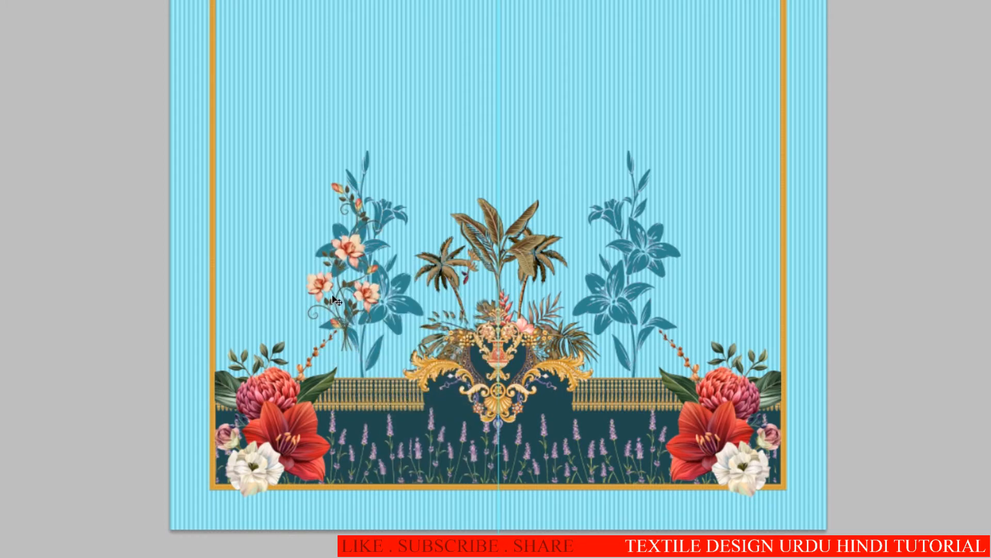
left_click_drag(335, 300, 262, 335)
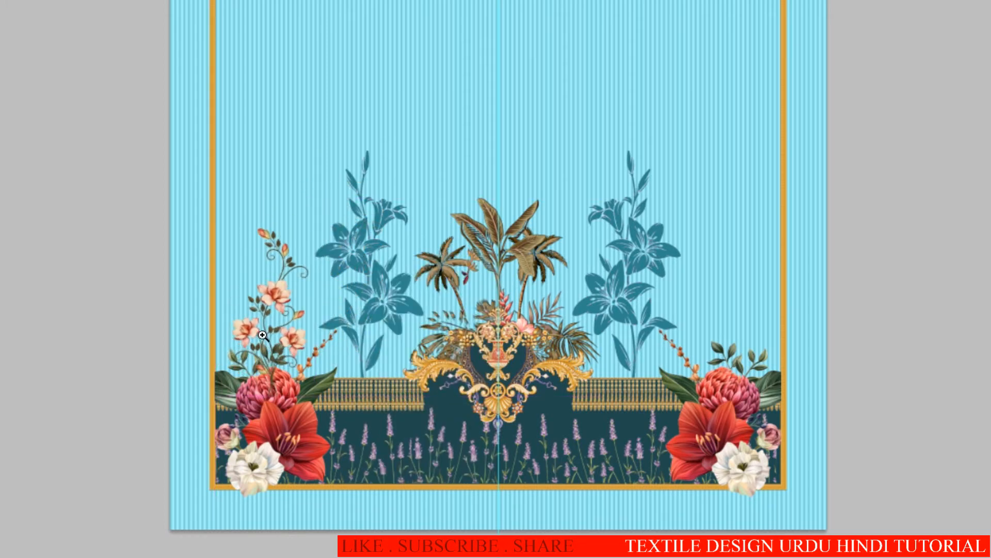
left_click(262, 335)
left_click(258, 339)
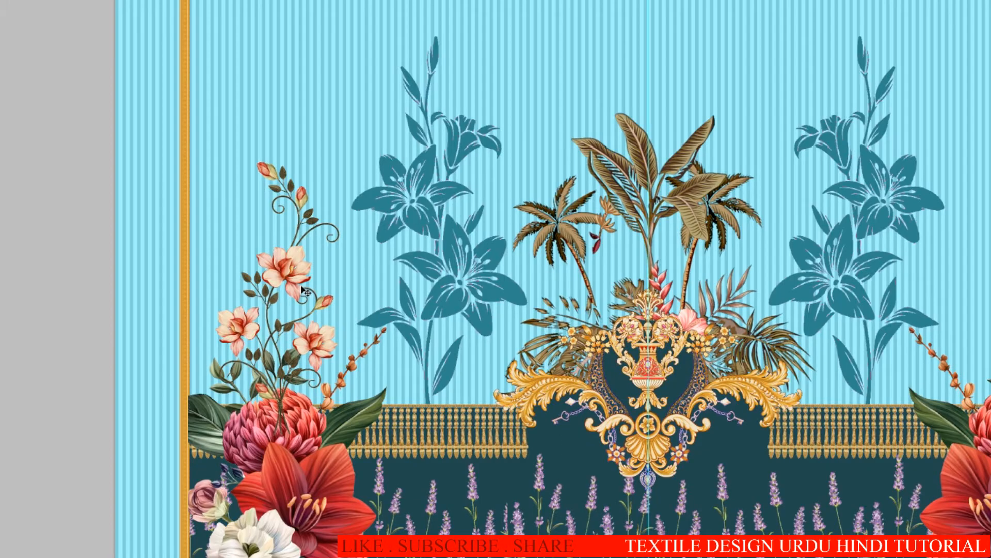
key("ctrl+t")
right_click(284, 284)
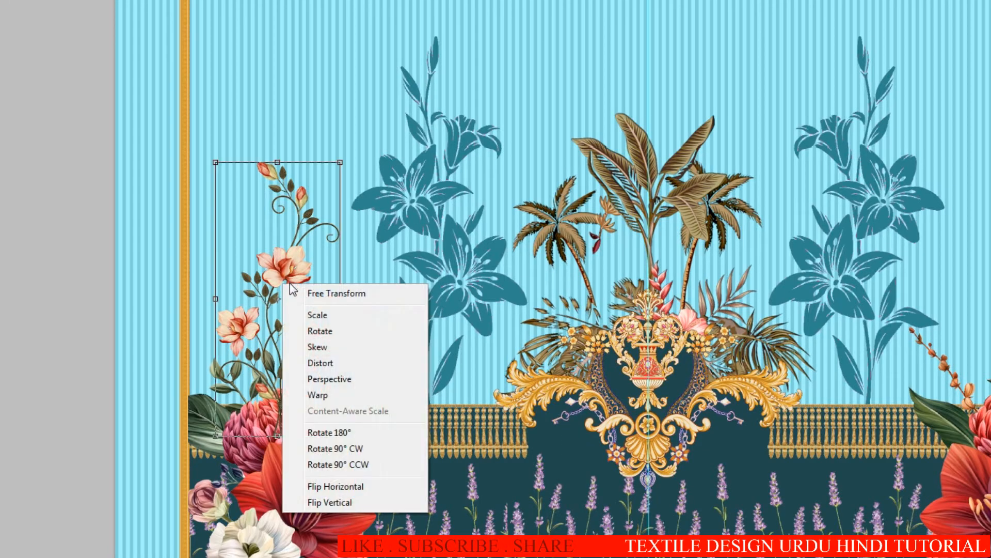
key("Escape")
key("Escape")
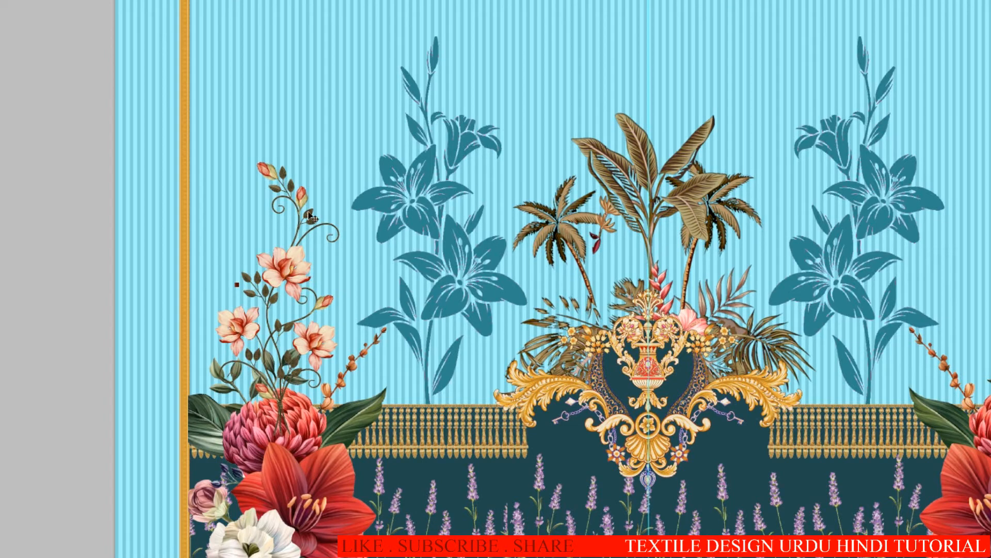
- Flip the blossom vine horizontally and enlarge it upwards from its lower-left corner to nearly the height of the lilies
right_click(278, 274)
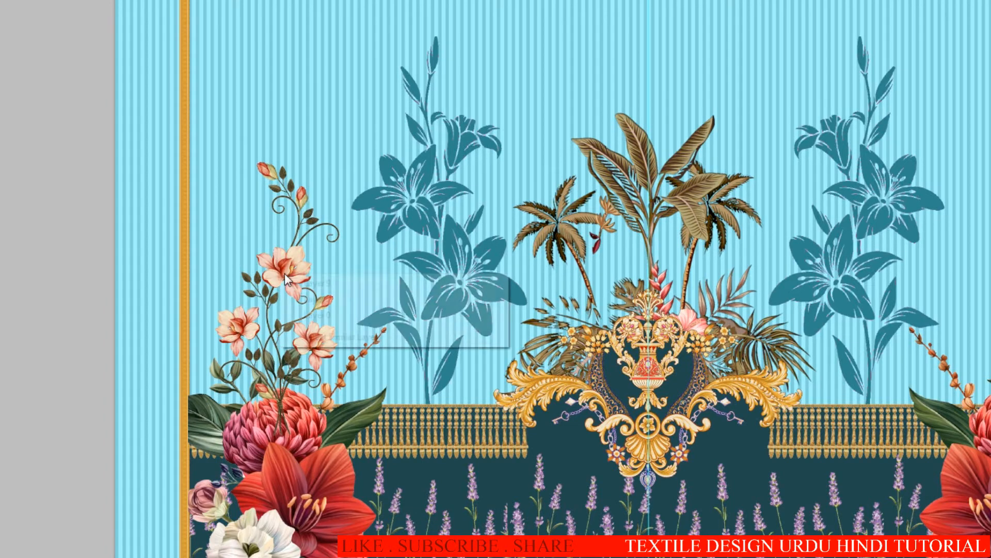
left_click(304, 282)
key("ctrl+t")
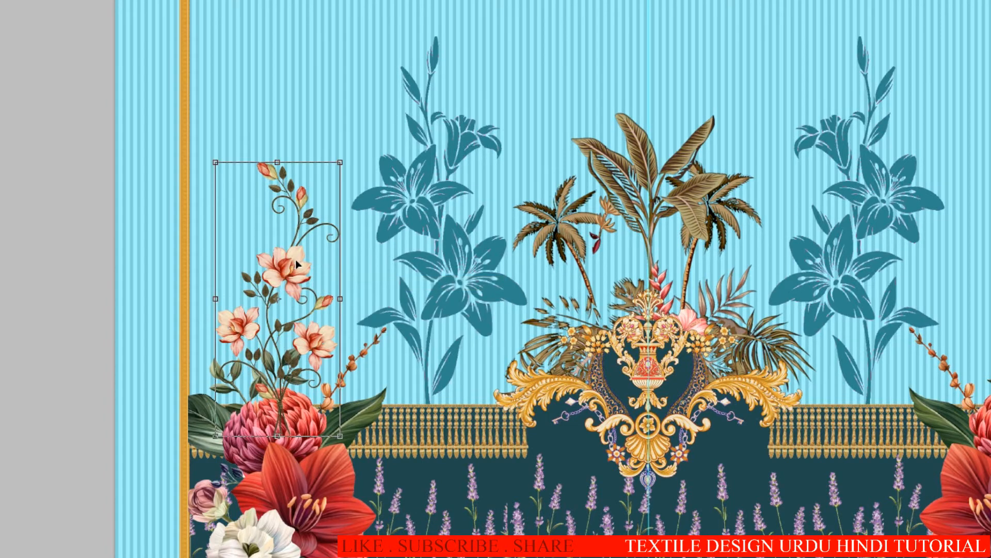
right_click(296, 259)
left_click(364, 465)
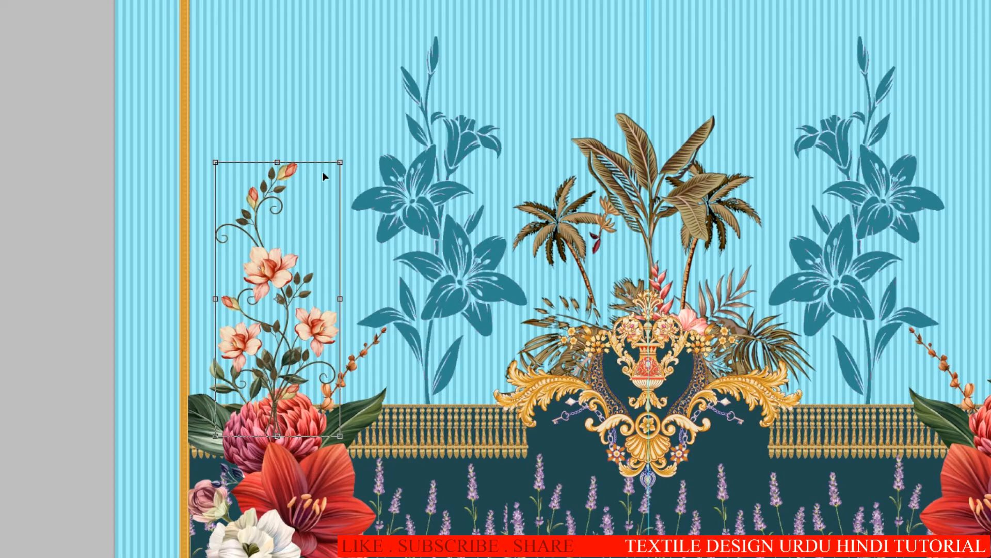
left_click_drag(341, 160, 375, 84)
key("Return")
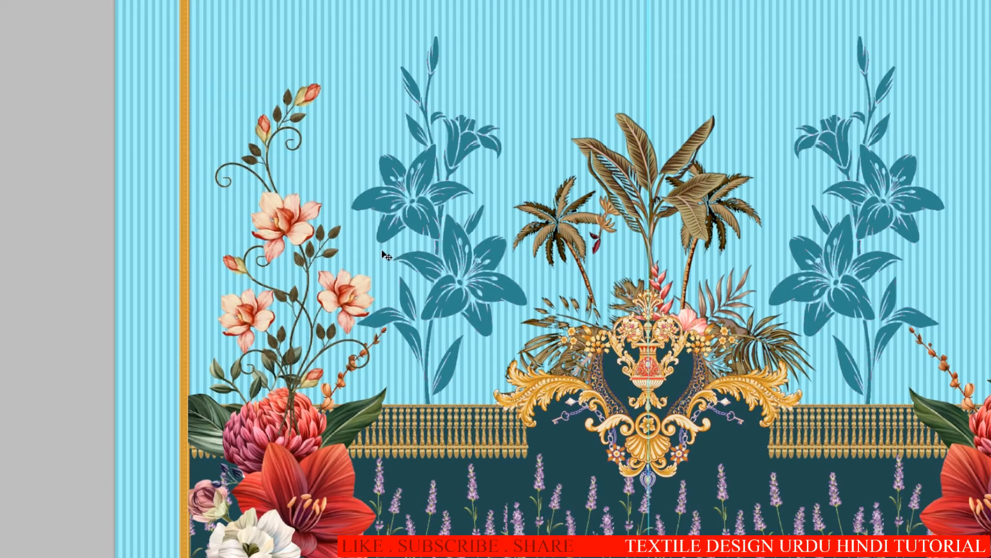
- Move the blossom vine outward beside the gold border and place its layer directly above Layer 4, behind the corner bouquet
left_click_drag(294, 369, 271, 376)
key("F7")
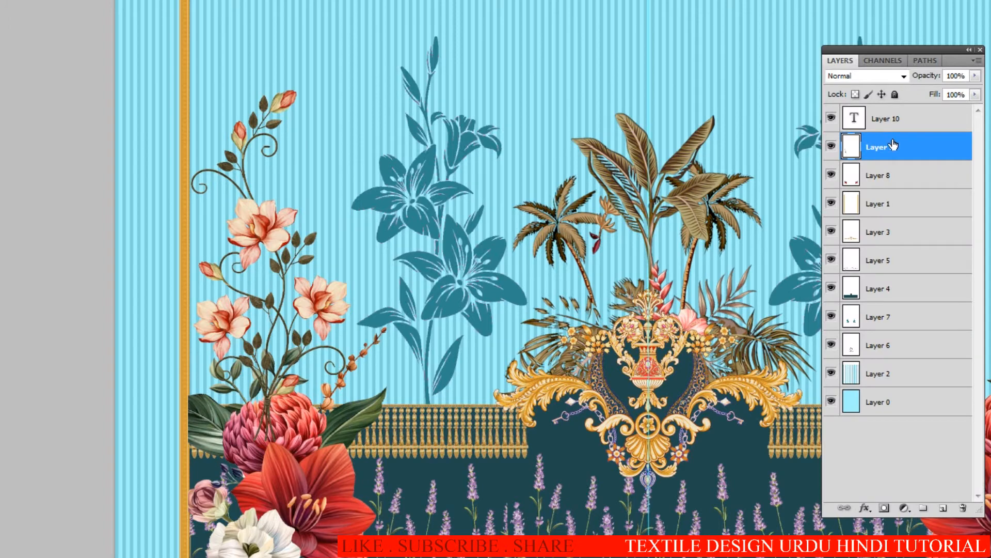
left_click_drag(893, 146, 867, 276)
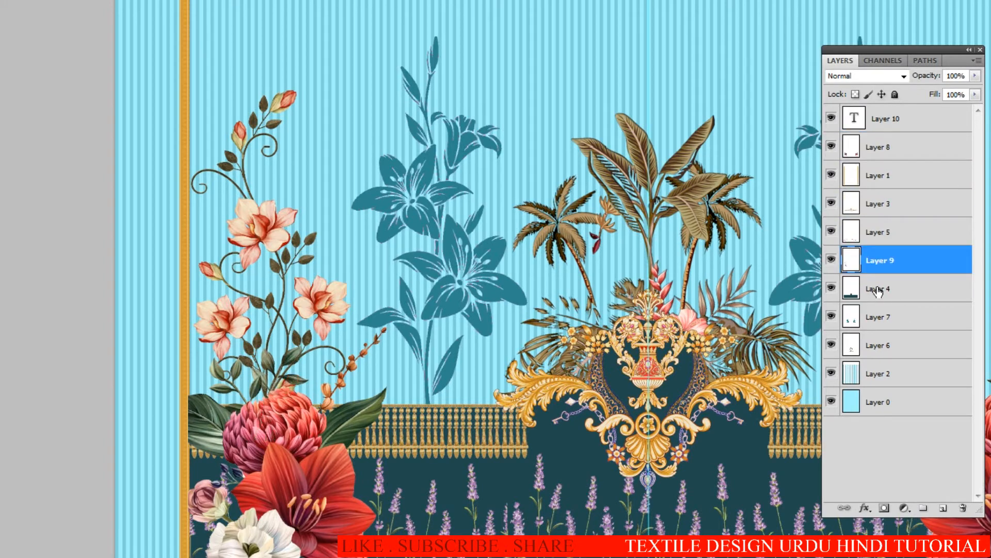
scroll(488, 327, "down", 5)
scroll(490, 326, "up", 1)
- Add a narrow dark teal helper rectangle on the vine layer above the palms, ending at the vertical centre guide
left_click_drag(490, 322, 436, 394)
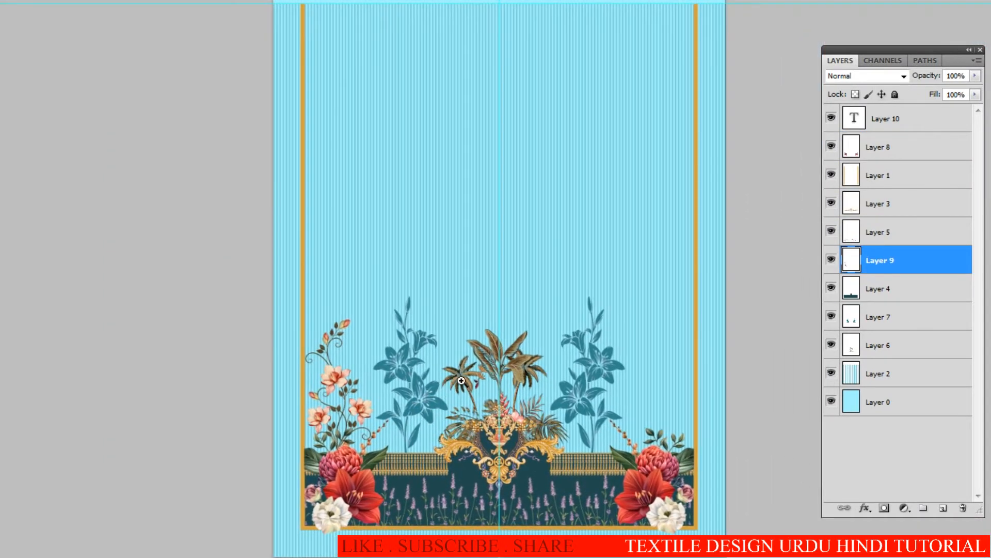
scroll(438, 390, "up", 3)
left_click_drag(460, 272, 530, 231)
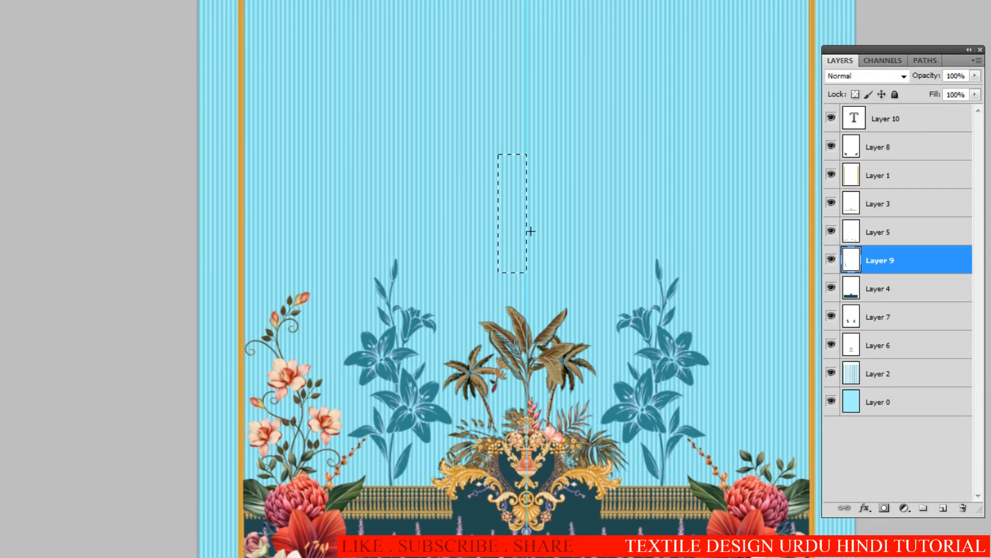
key("f")
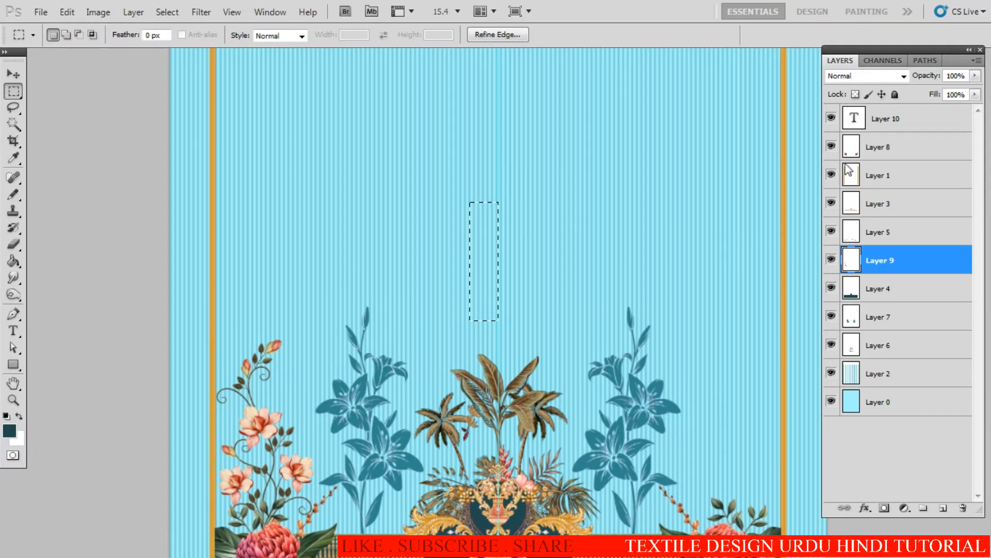
key("alt+BackSpace")
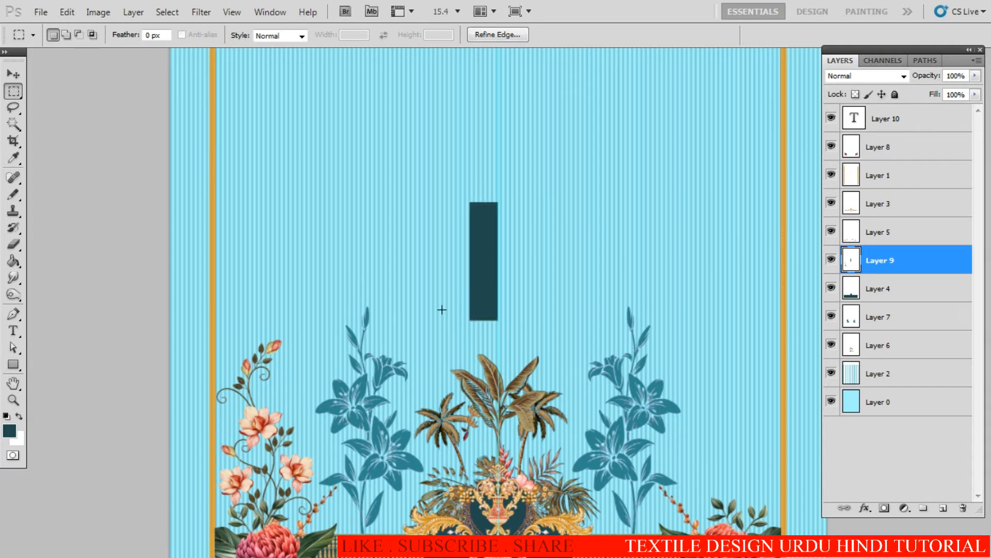
- Duplicate the blossom vine layer with its helper rectangle and flip the copy horizontally
key("v")
left_click_drag(482, 299, 536, 297)
key("ctrl+alt+t")
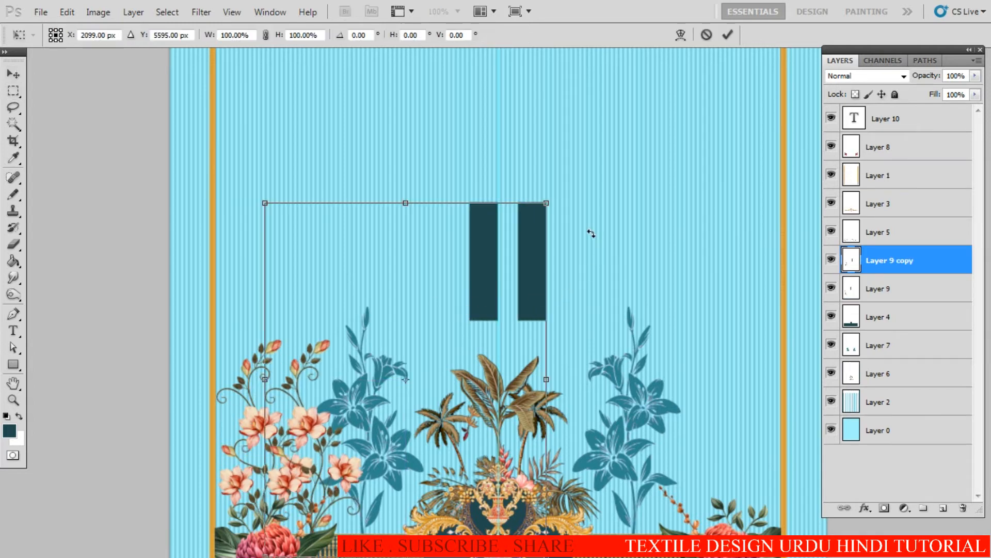
right_click(584, 244)
left_click(643, 443)
key("Return")
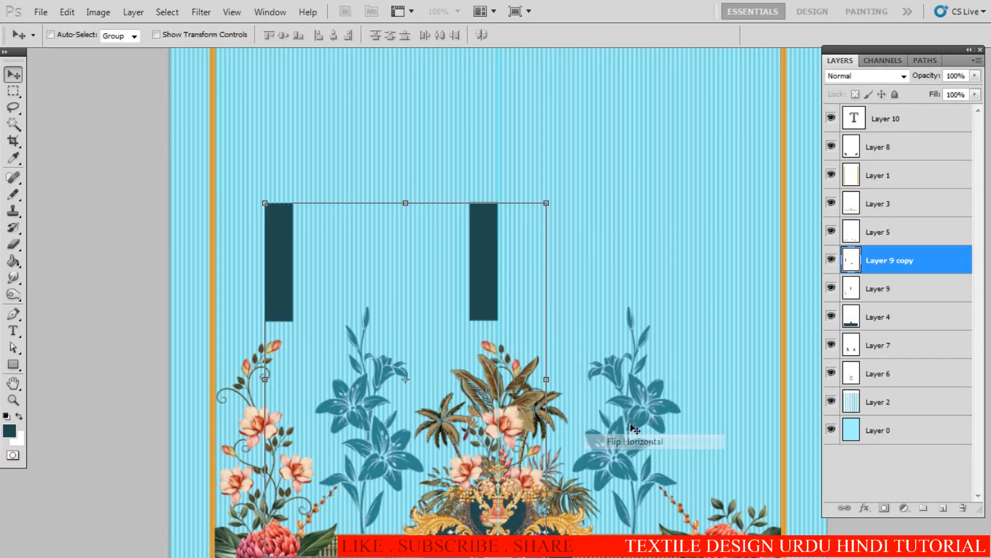
- Move the mirrored copy until its helper rectangle meets the original at the centre guide, and merge both vine layers
left_click_drag(277, 302, 506, 310)
scroll(506, 309, "up", 1)
key("ctrl+e")
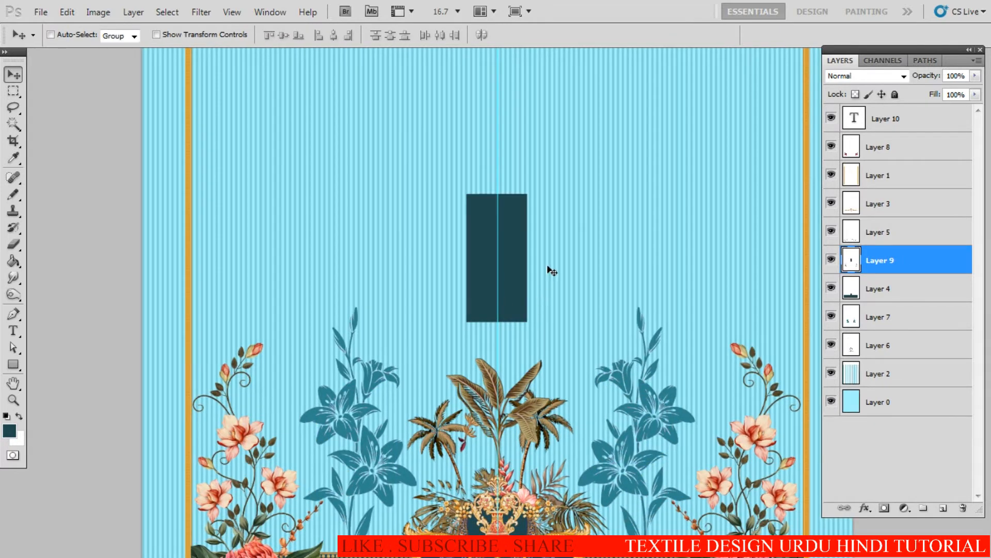
- Delete both teal helper rectangles from the merged blossom vine layer and clear the selection
key("m")
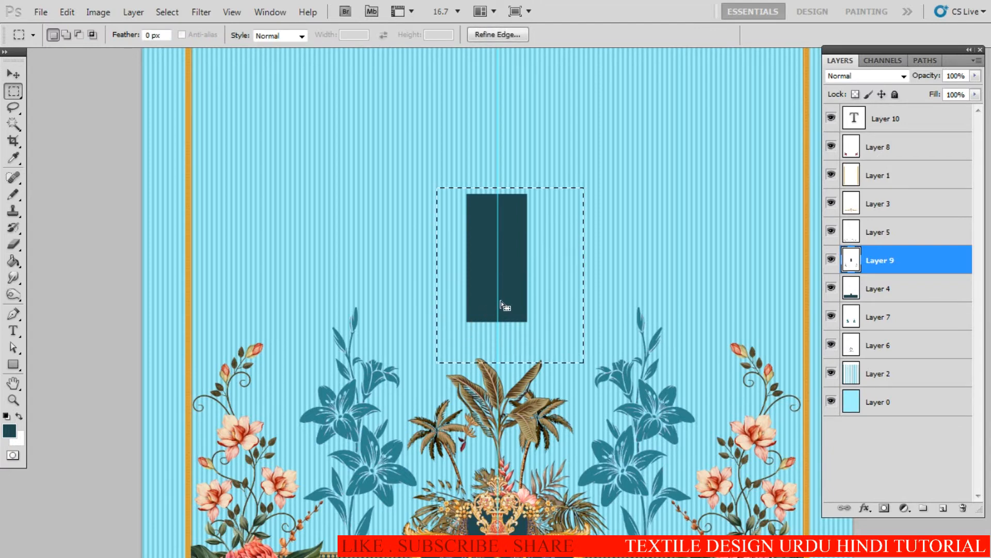
key("Delete")
key("ctrl+d")
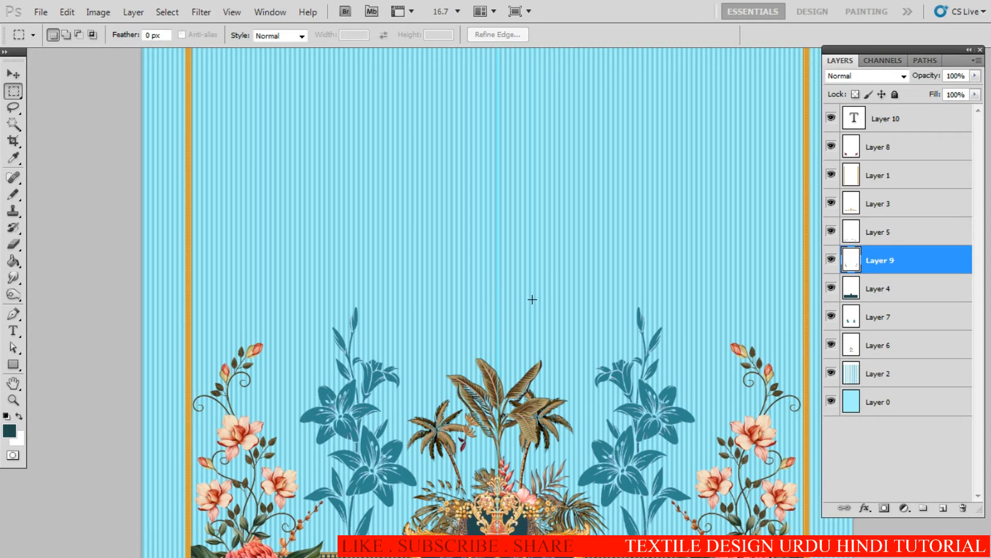
- Nudge the two blossom vines down and back up to fine-tune their height behind the corner bouquets
key("ctrl+0")
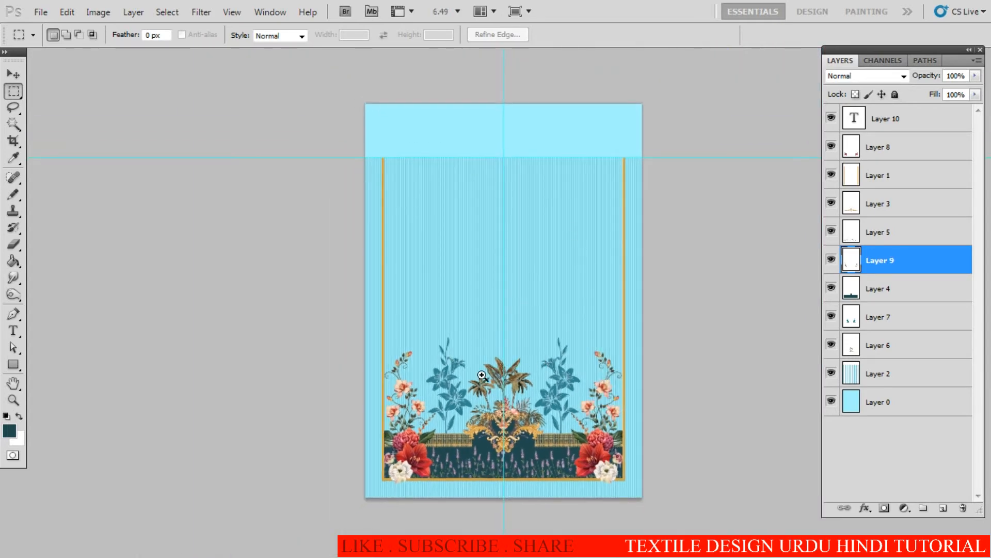
left_click_drag(481, 374, 537, 356)
key("v")
key("Down")
key("Down")
key("Down")
key("Down")
key("Down")
key("Down")
key("Down")
key("Down")
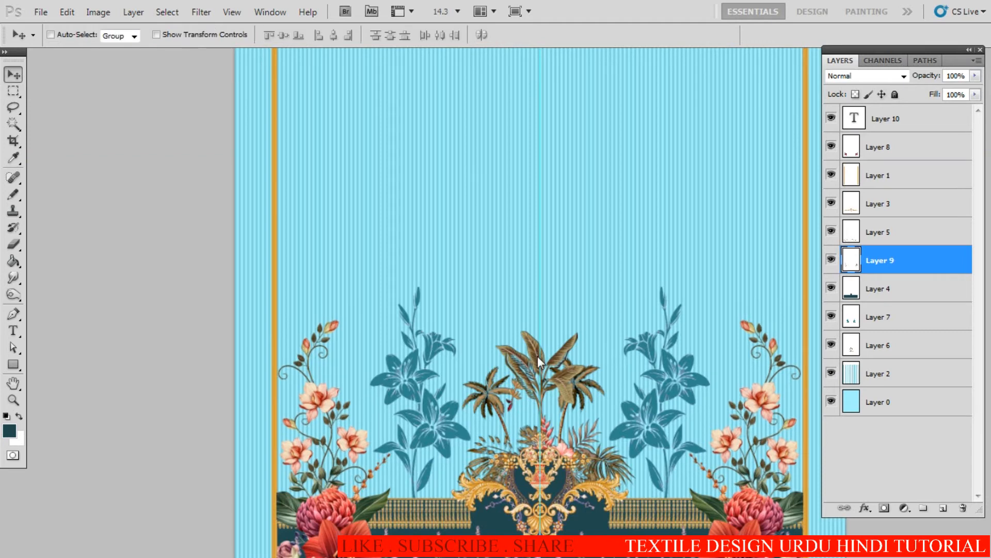
key("Up")
key("Up")
key("Up")
key("Up")
key("Up")
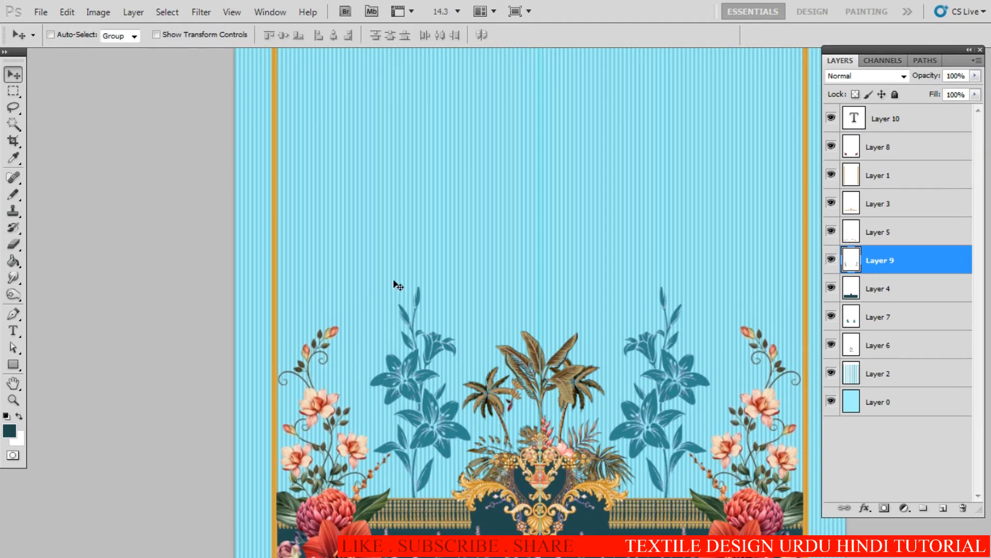
- Examine the existing floral design's panels and black ground for reference, and compare them with the textile layout
scroll(399, 284, "down", 2)
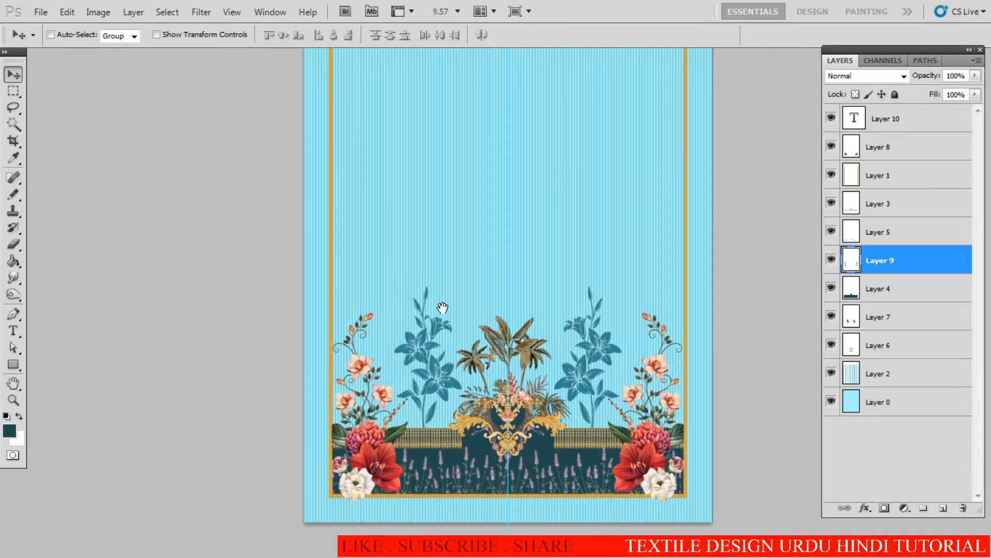
key("ctrl+Tab")
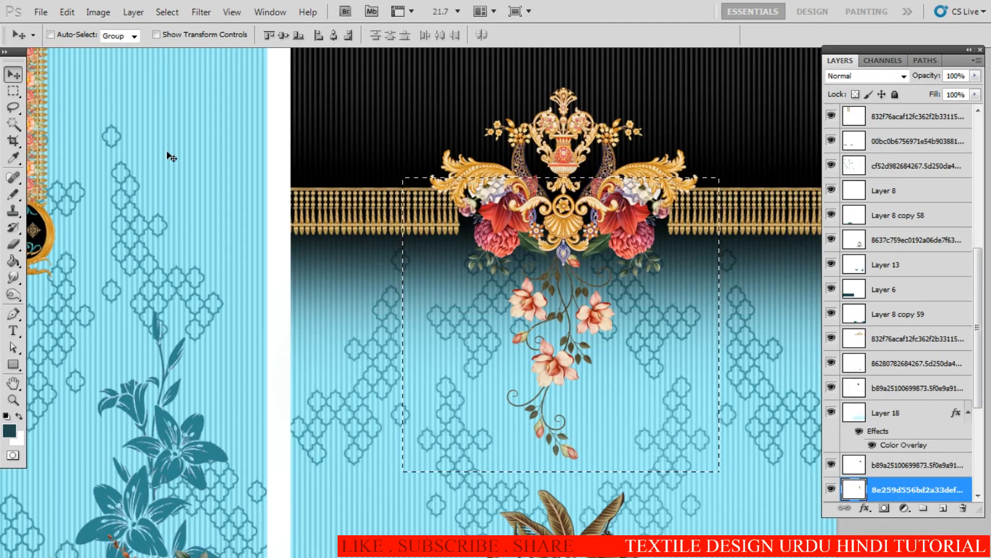
left_click_drag(153, 363, 378, 73)
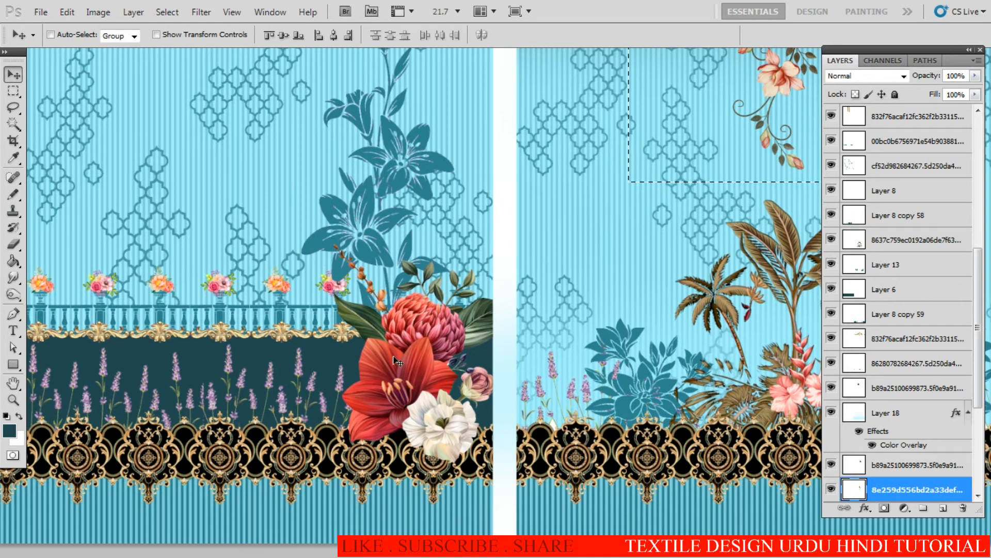
left_click_drag(423, 333, 382, 395)
left_click_drag(516, 307, 275, 328)
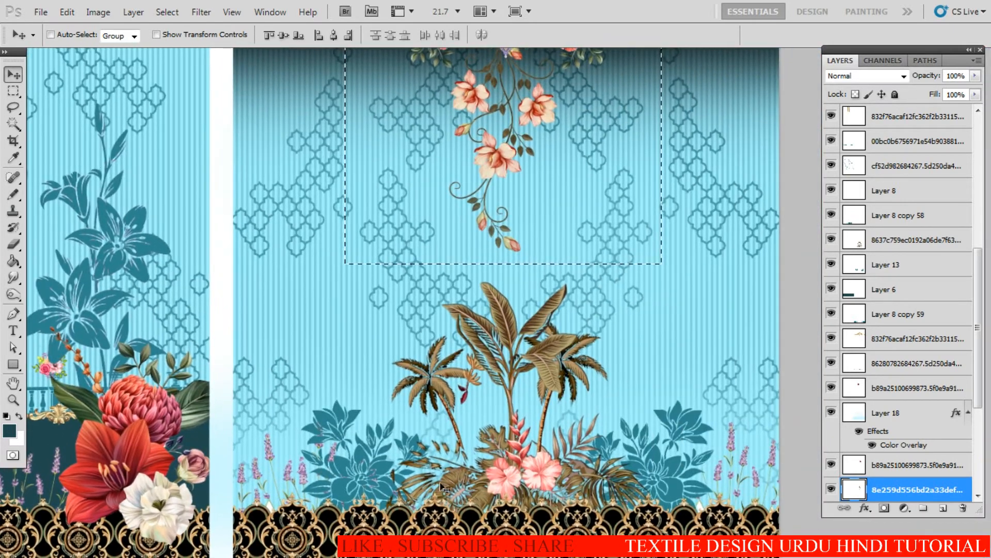
left_click_drag(467, 112, 475, 251)
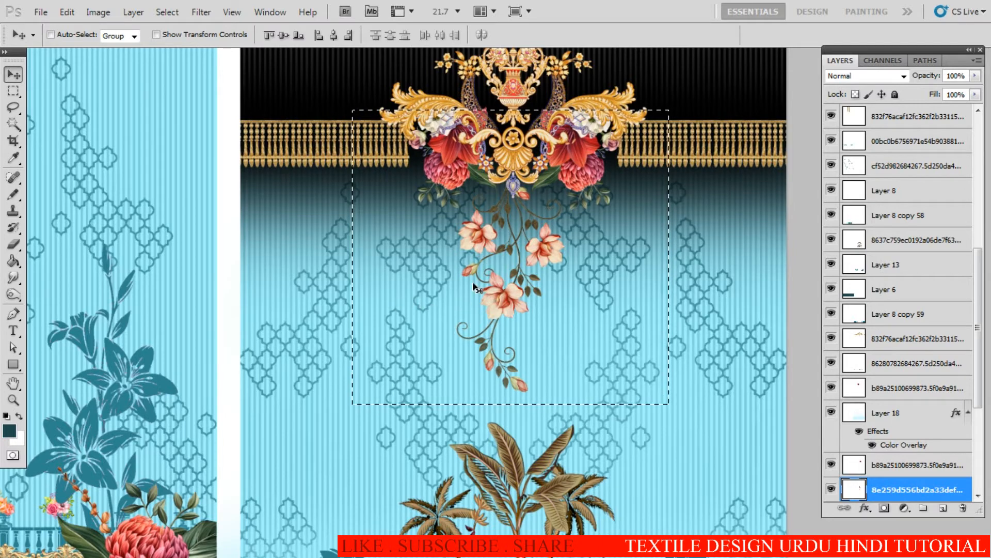
left_click_drag(473, 355, 362, 312)
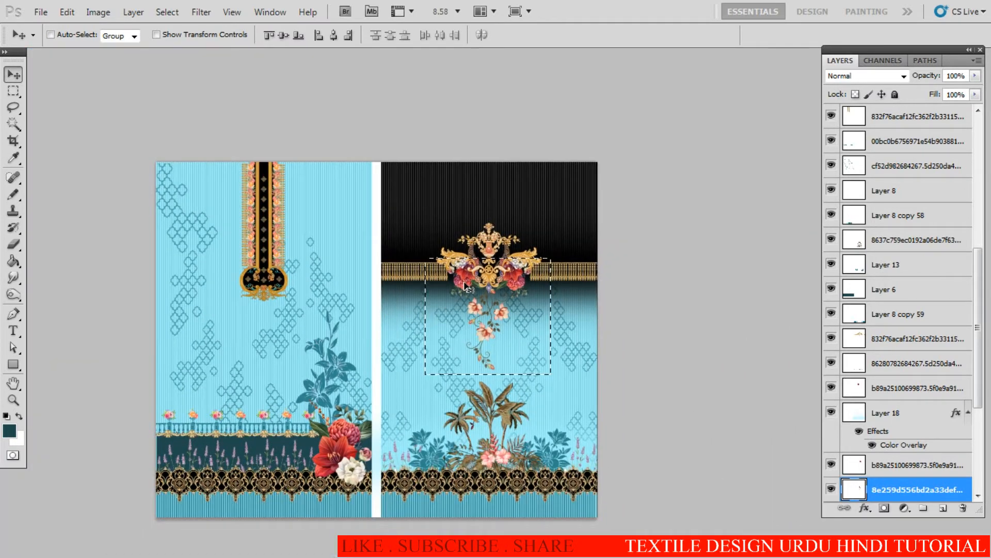
key("ctrl+Tab")
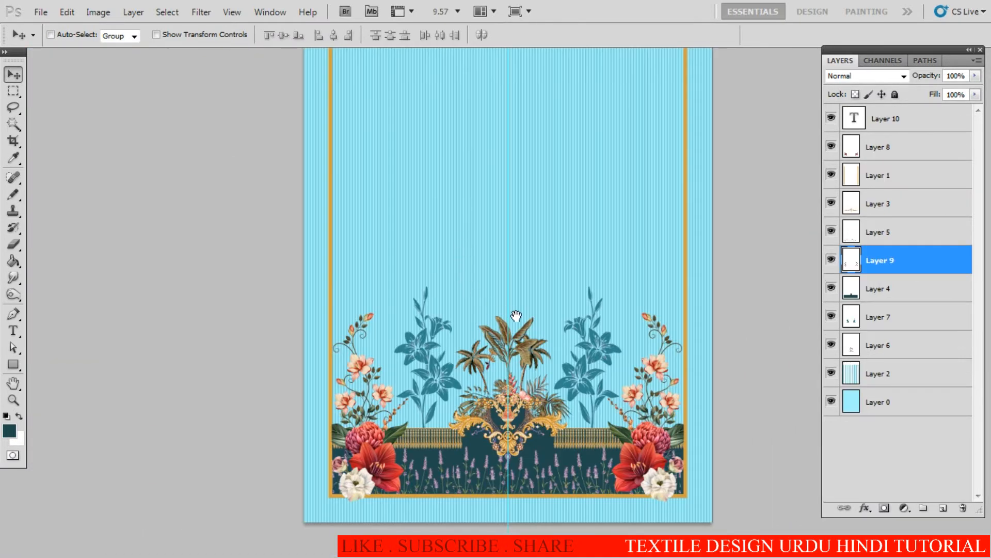
left_click_drag(488, 270, 469, 450)
left_click_drag(507, 357, 483, 237)
left_click_drag(483, 248, 448, 318)
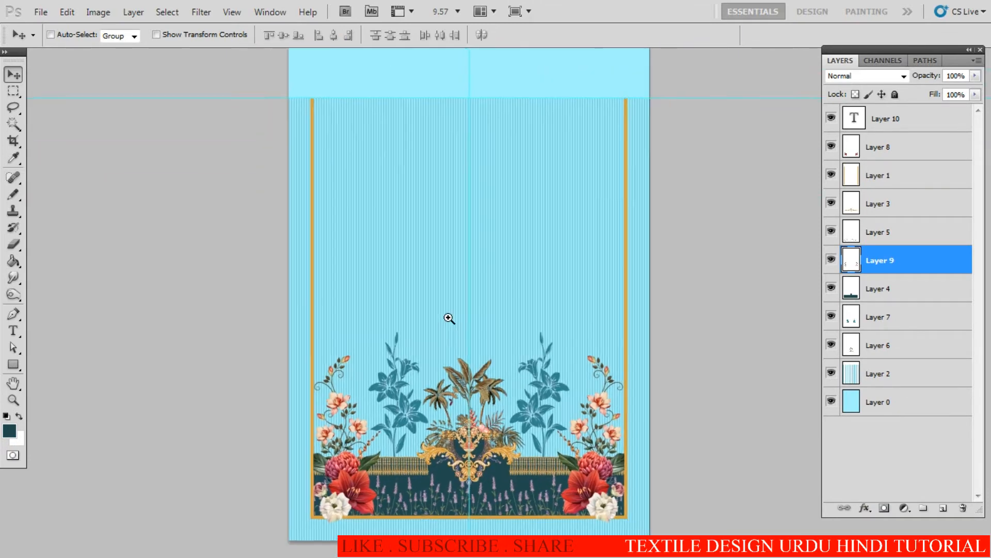
- Select the area inside the gold border on Layer 0 and fill it with black (000000)
key("m")
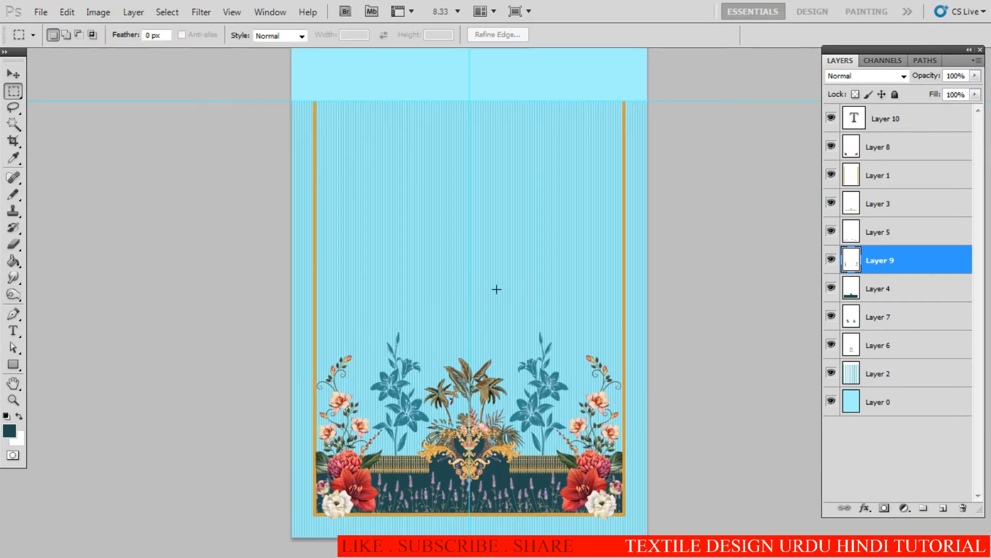
left_click(878, 402)
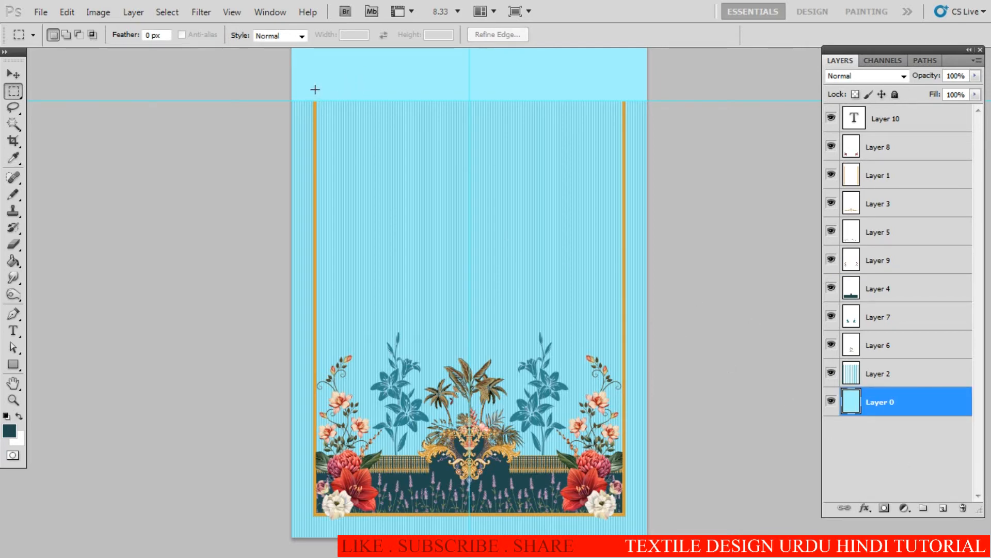
left_click_drag(423, 230, 626, 514)
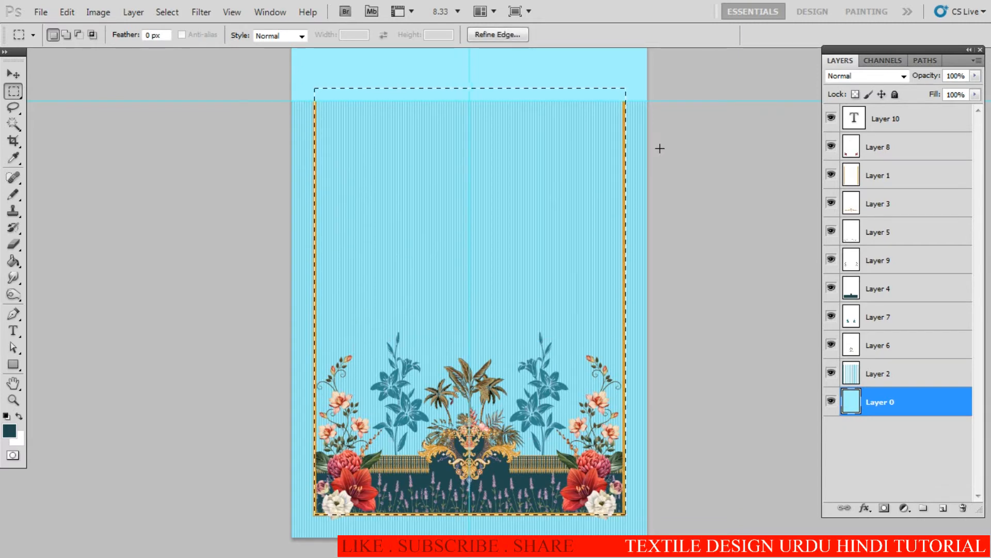
left_click(9, 431)
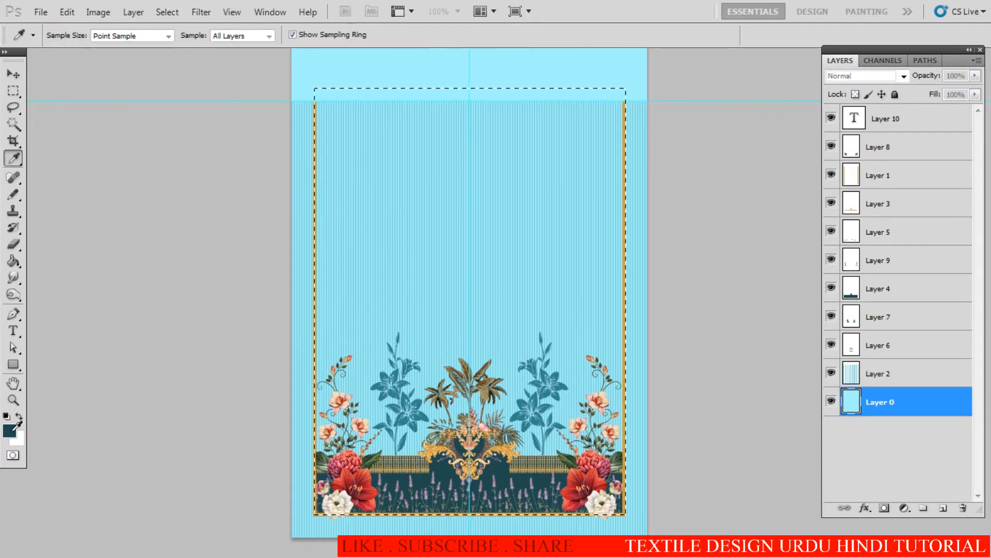
left_click_drag(668, 277, 659, 338)
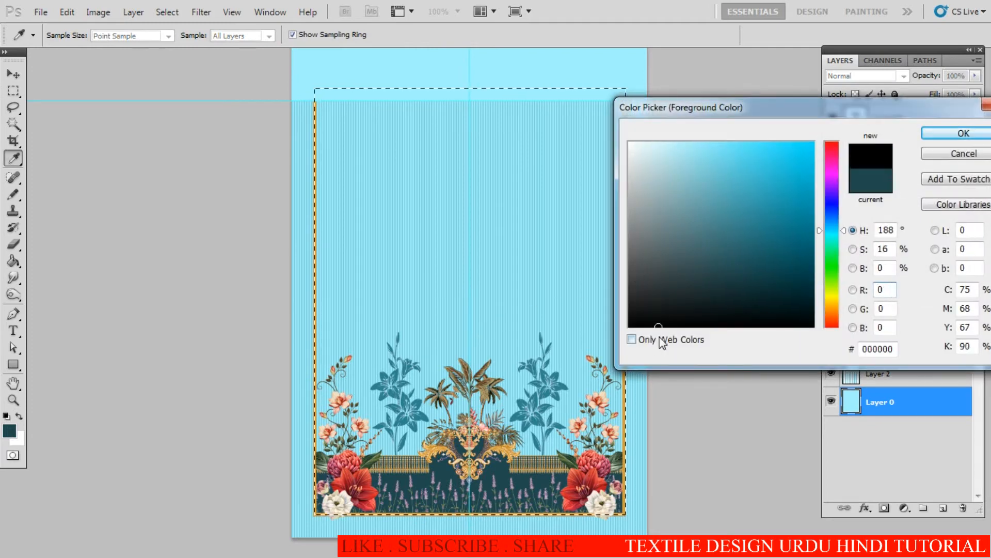
key("Return")
key("alt+BackSpace")
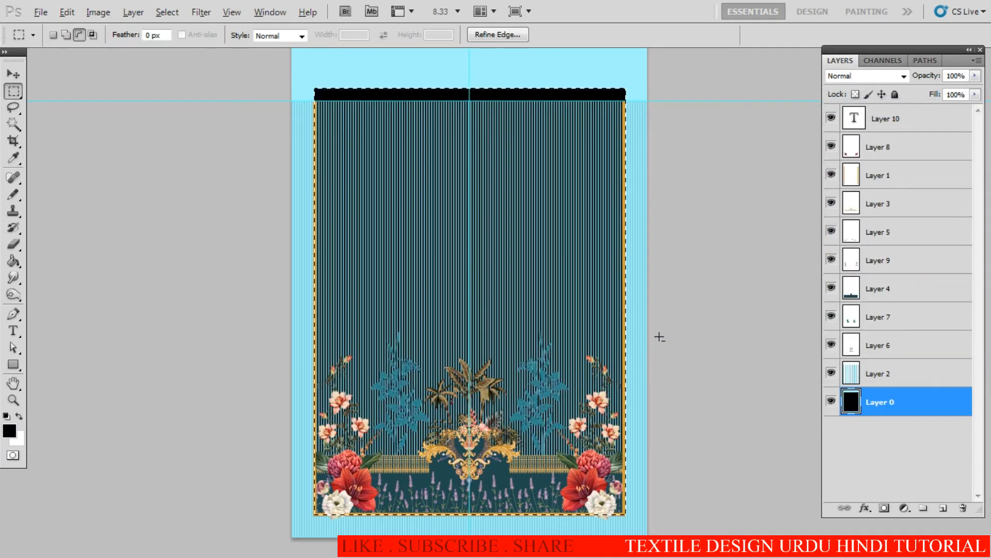
- Choose Layer 2 in the layout and sample dark grey 353535 from the floral design's black striped ground as foreground colour
left_click_drag(457, 105, 568, 109)
left_click_drag(467, 206, 440, 356)
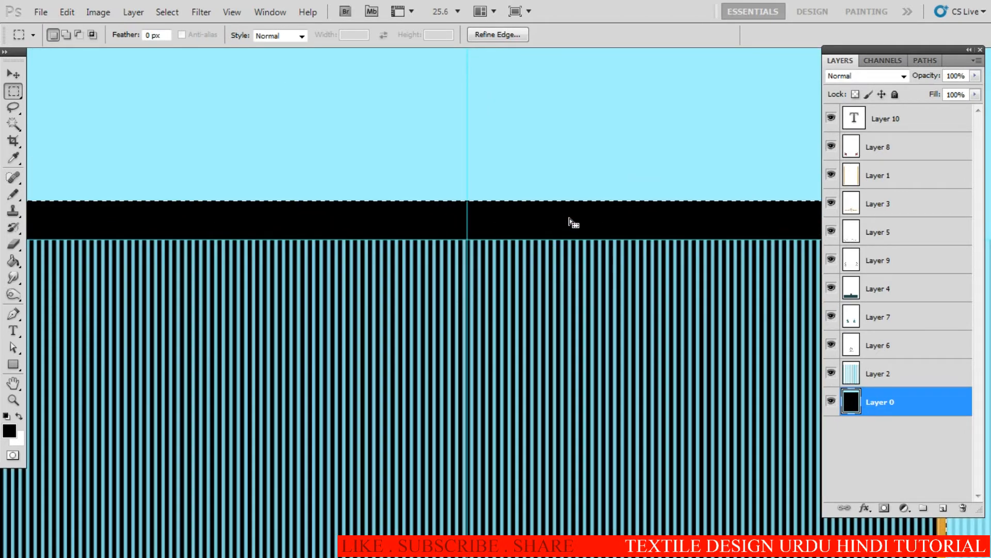
left_click(872, 376)
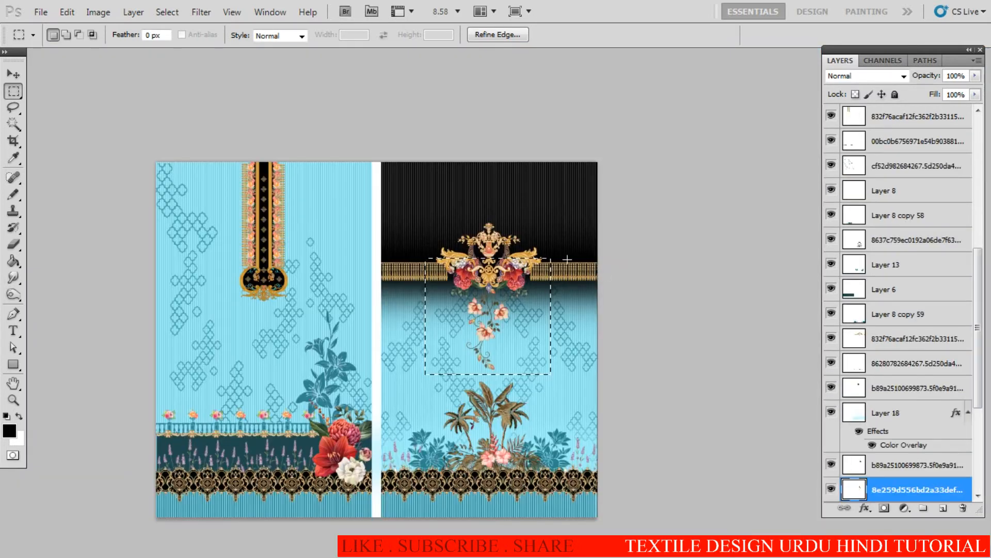
left_click_drag(433, 206, 631, 201)
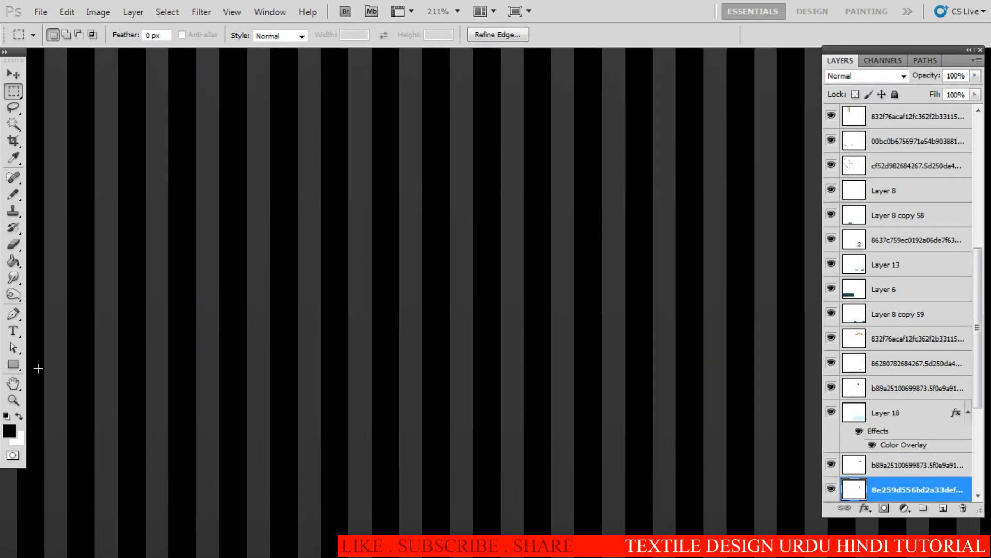
left_click(12, 432)
left_click(57, 397)
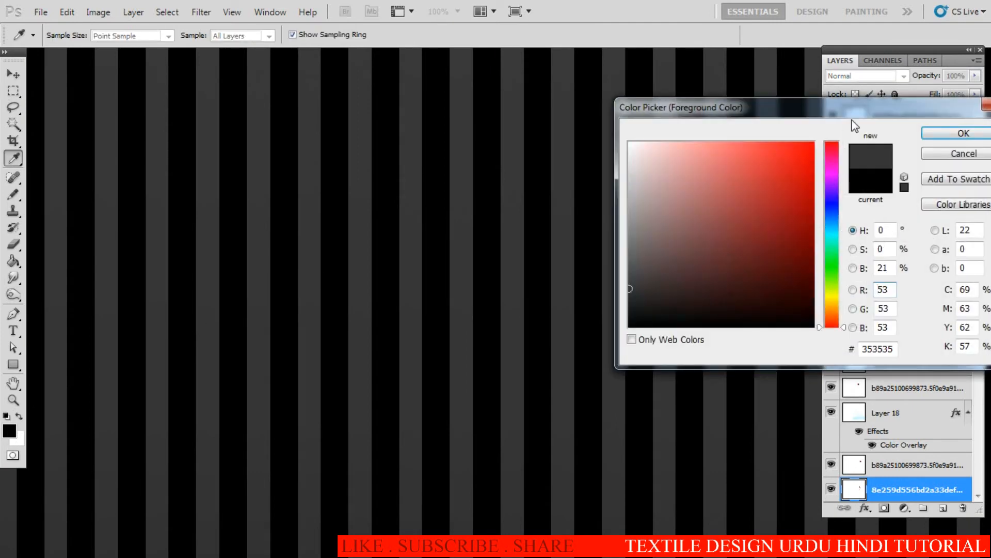
left_click(941, 136)
- Select the light-blue stripes on Layer 2 with the Magic Wand, fill them with dark grey 353535, and deselect
key("m")
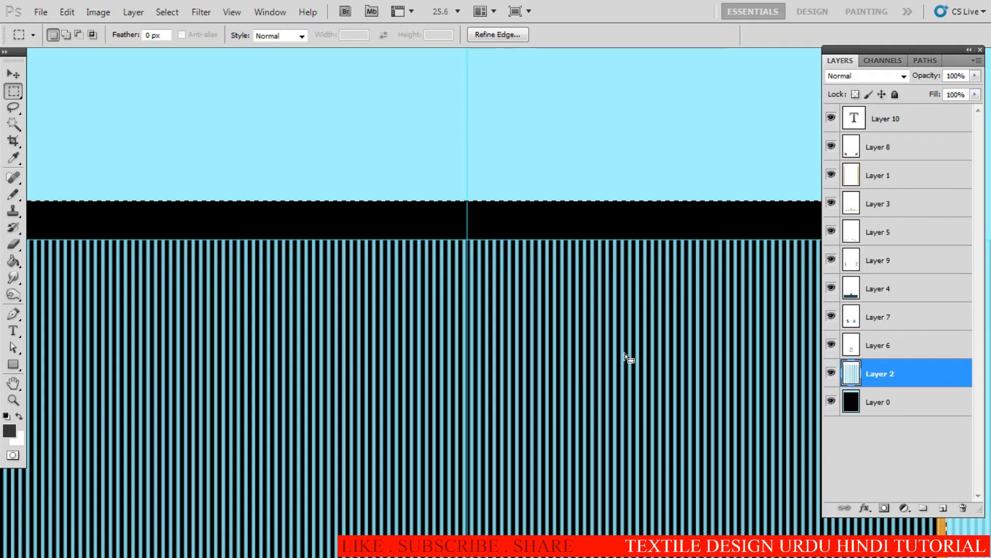
key("w")
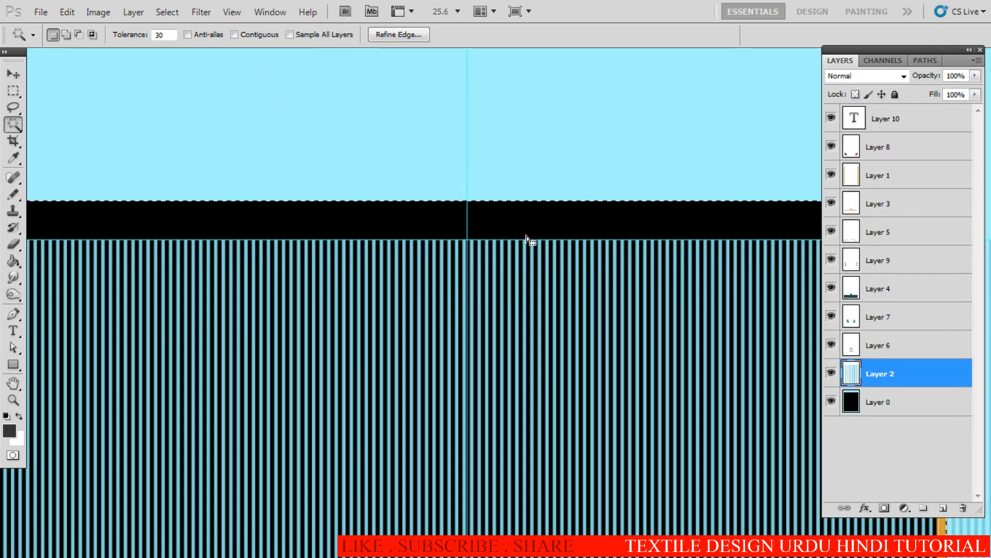
left_click(544, 226)
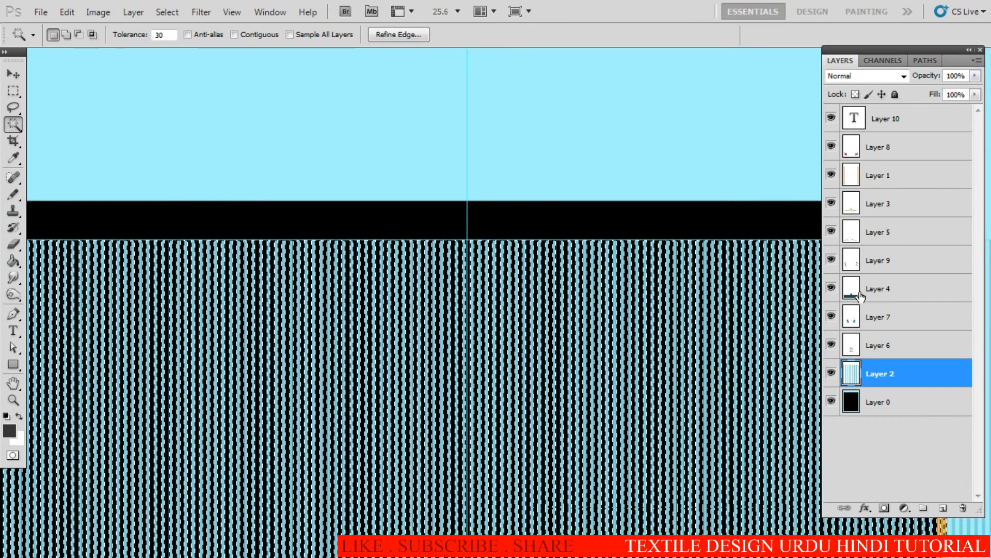
key("alt+BackSpace")
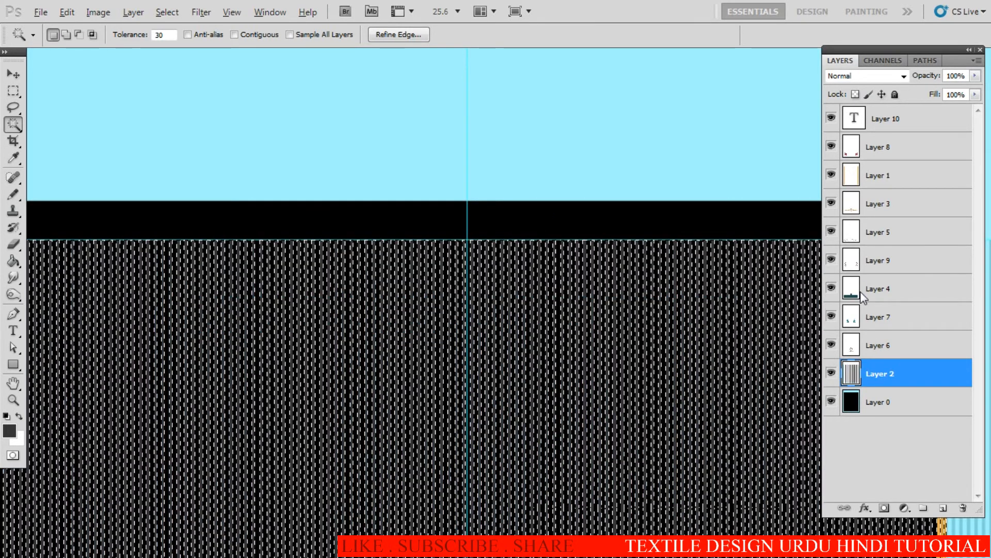
key("ctrl+d")
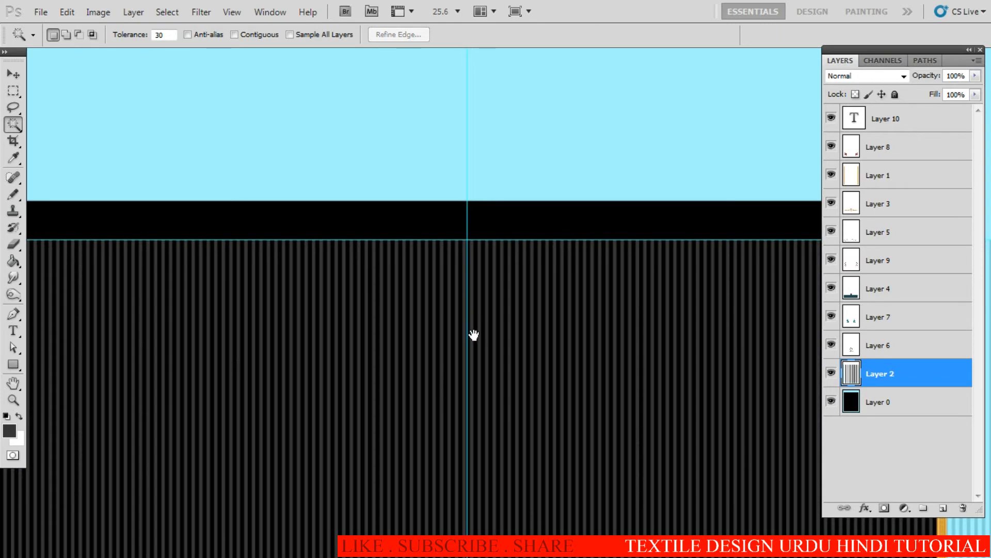
- Select the teal lilies on Layer 7 by colour, fill them with white, and clear the selection
left_click_drag(521, 413, 388, 414)
left_click_drag(468, 434, 436, 258)
left_click_drag(482, 350, 661, 356)
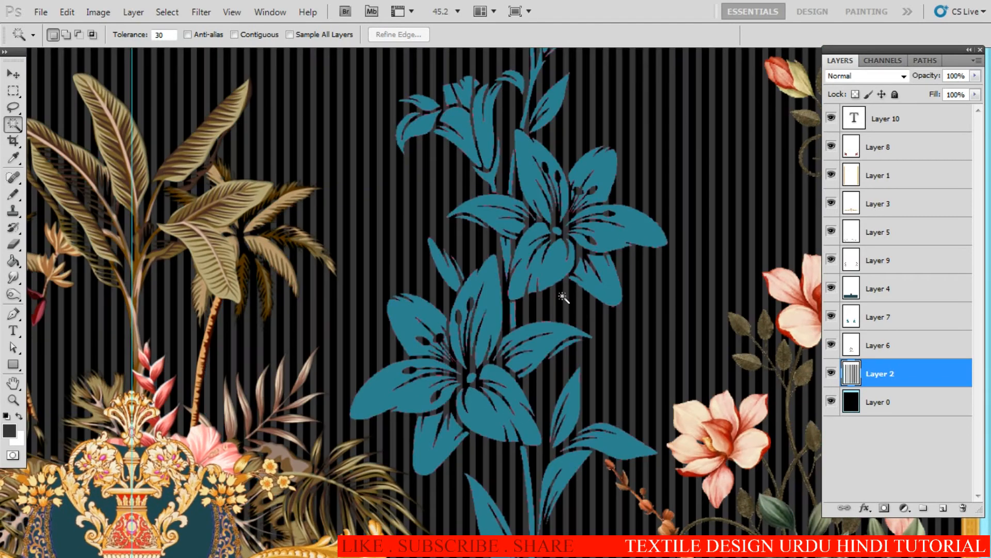
key("v")
right_click(549, 269)
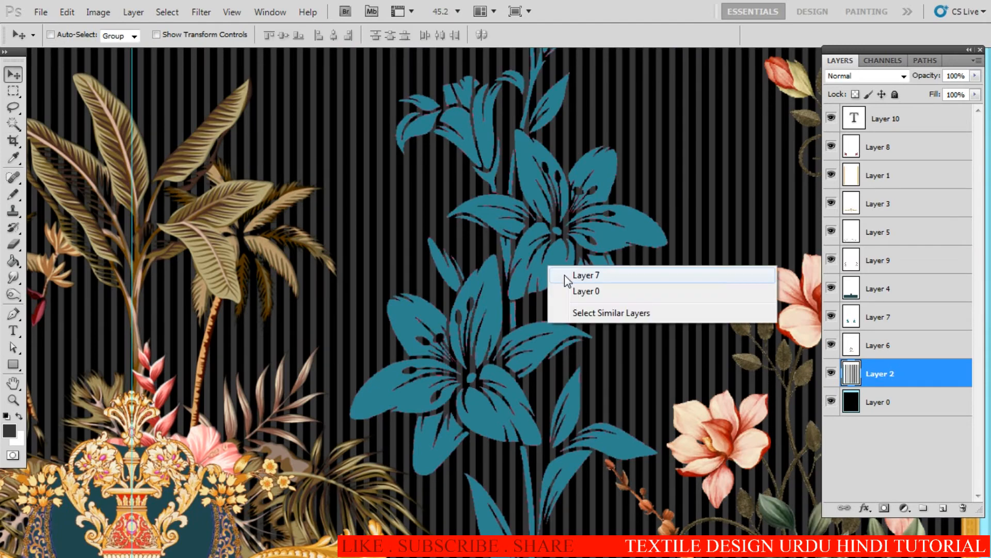
left_click(565, 275)
key("w")
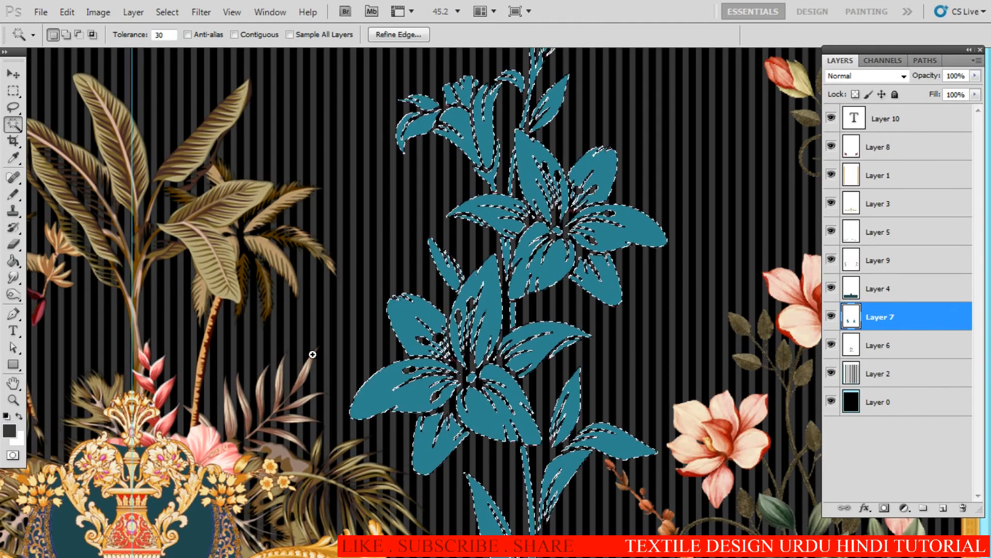
key("ctrl+minus")
key("ctrl+minus")
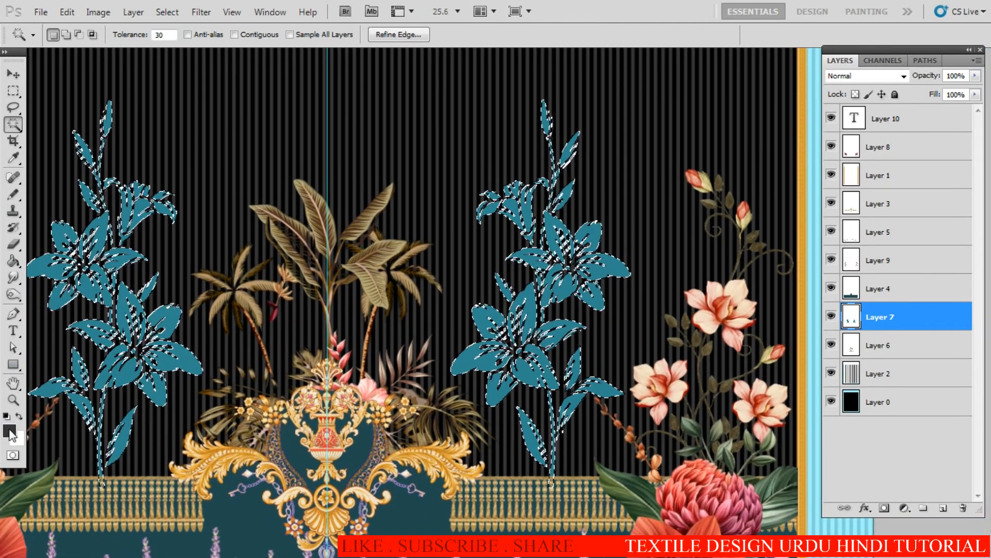
left_click(9, 430)
mouse_move(634, 282)
left_mouse_down()
mouse_move(622, 149)
mouse_move(510, 96)
left_mouse_up()
key("Return")
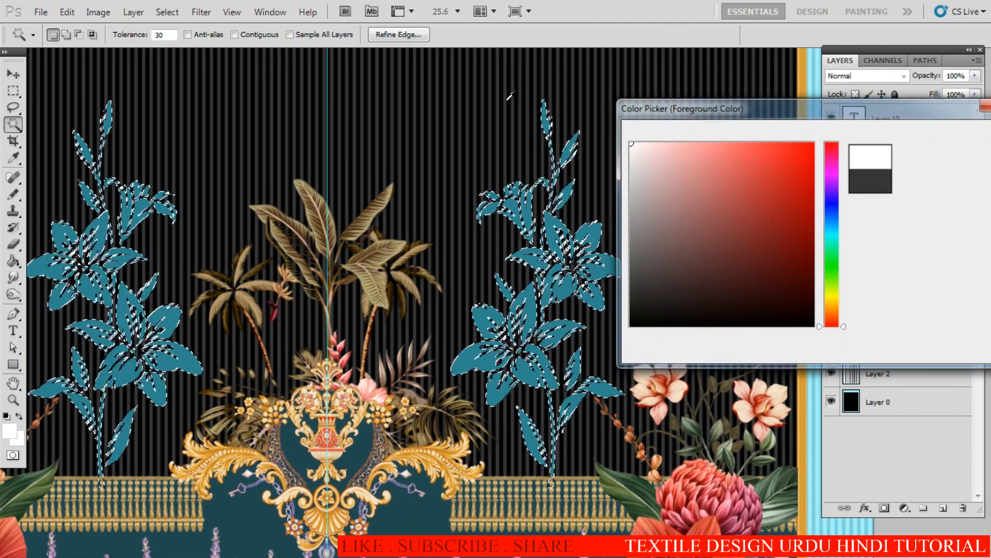
key("alt+BackSpace")
key("ctrl+d")
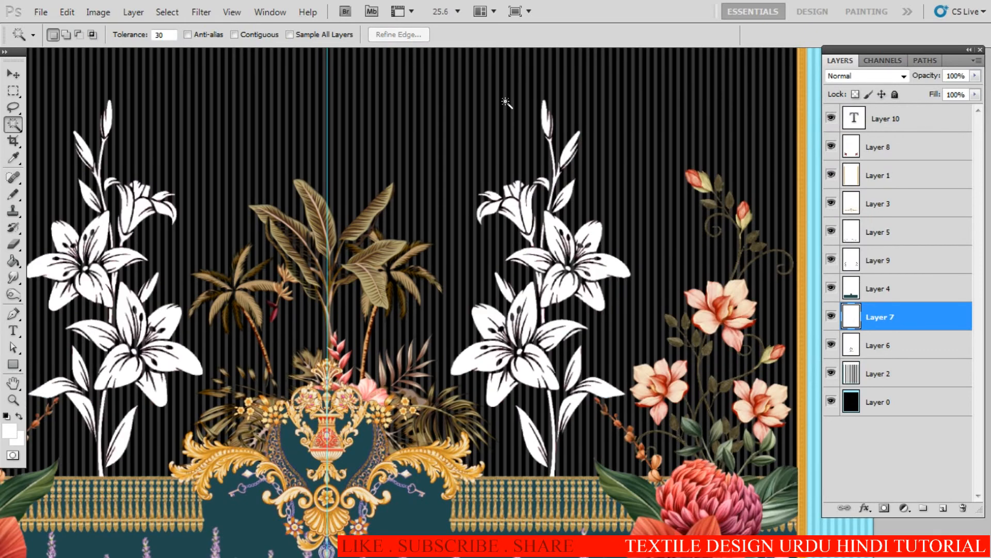
- Copy one gold diamond ornament from Layer 12 in the existing floral design's black placket and paste it into the textile layout
scroll(246, 324, "down", 3)
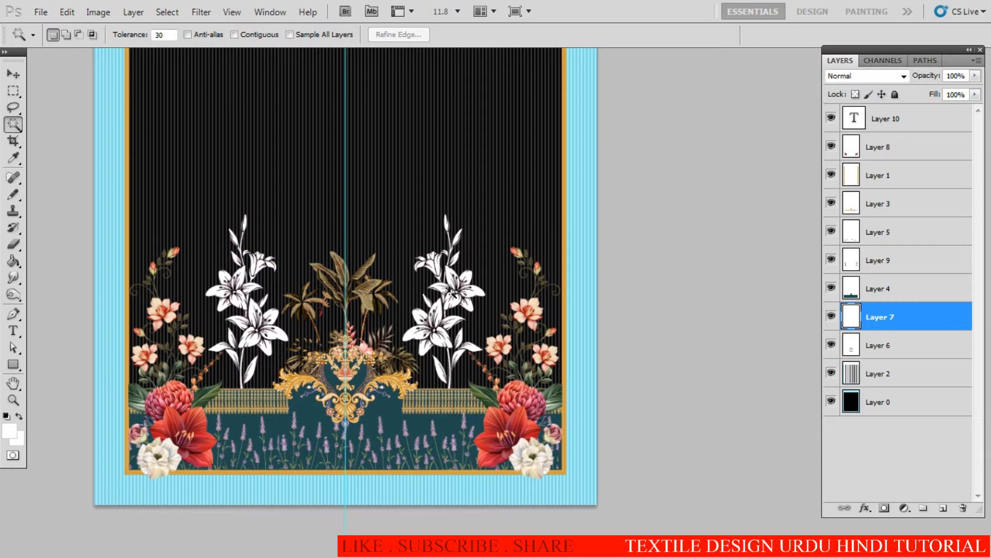
scroll(361, 303, "up", 6)
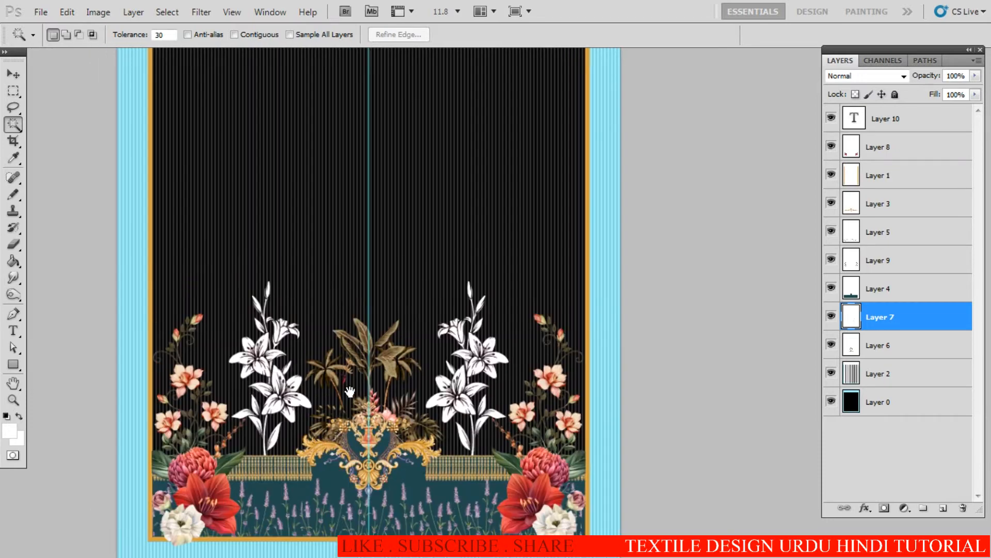
scroll(438, 292, "down", 3)
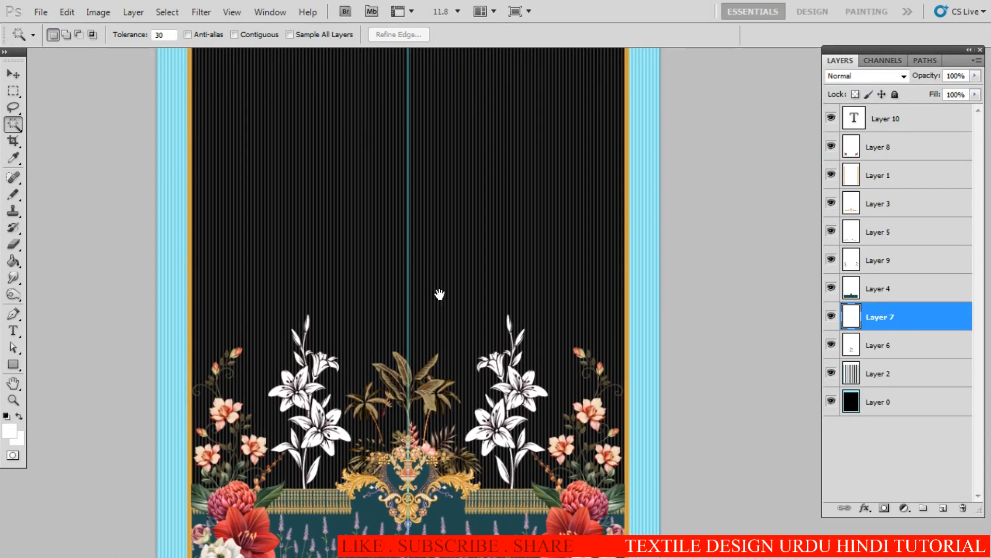
scroll(460, 303, "down", 3)
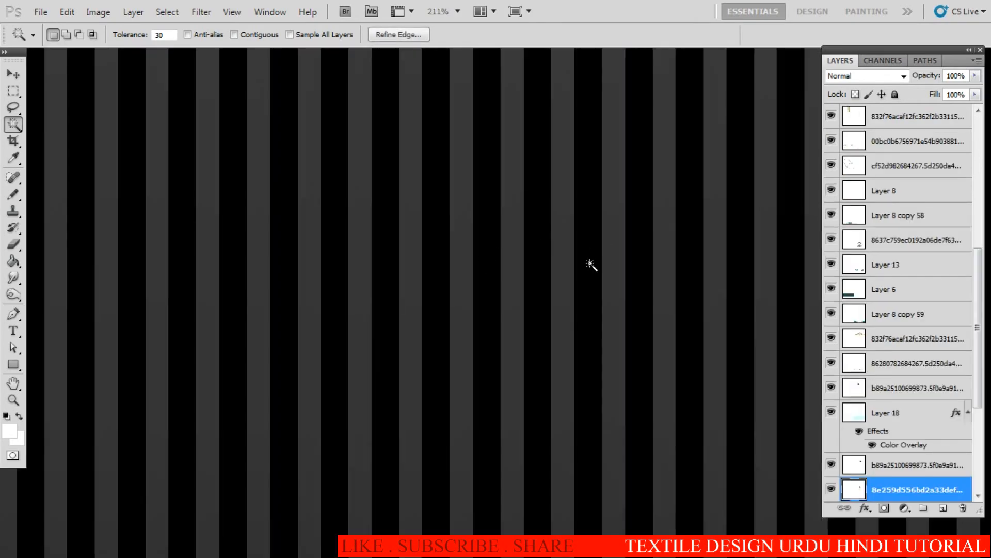
scroll(447, 312, "down", 3)
scroll(397, 293, "down", 5)
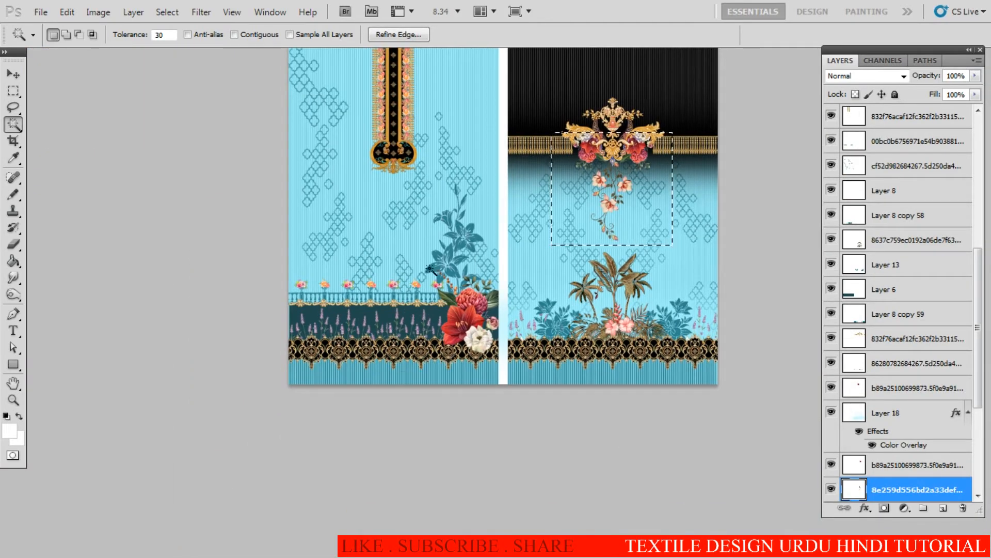
scroll(393, 168, "up", 4)
scroll(431, 139, "up", 5)
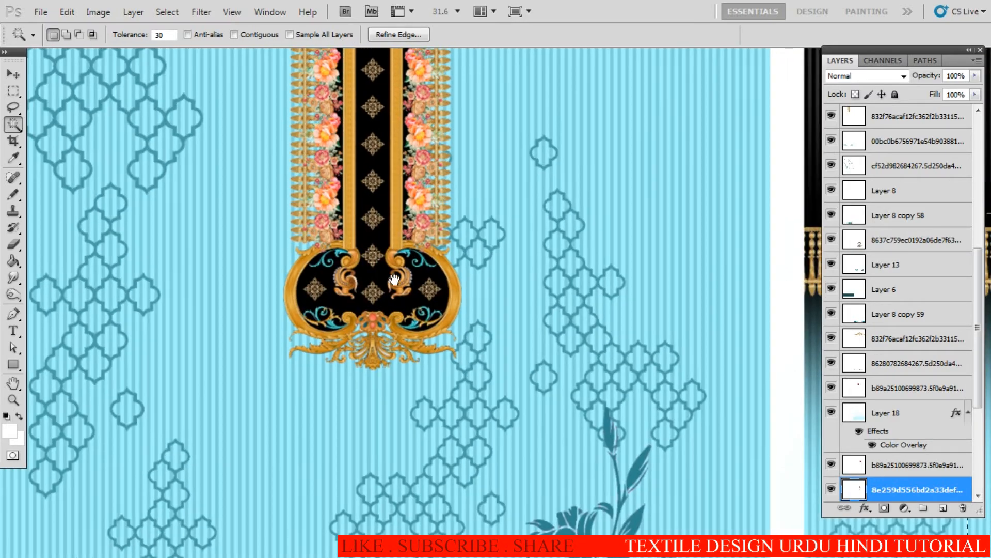
key("v")
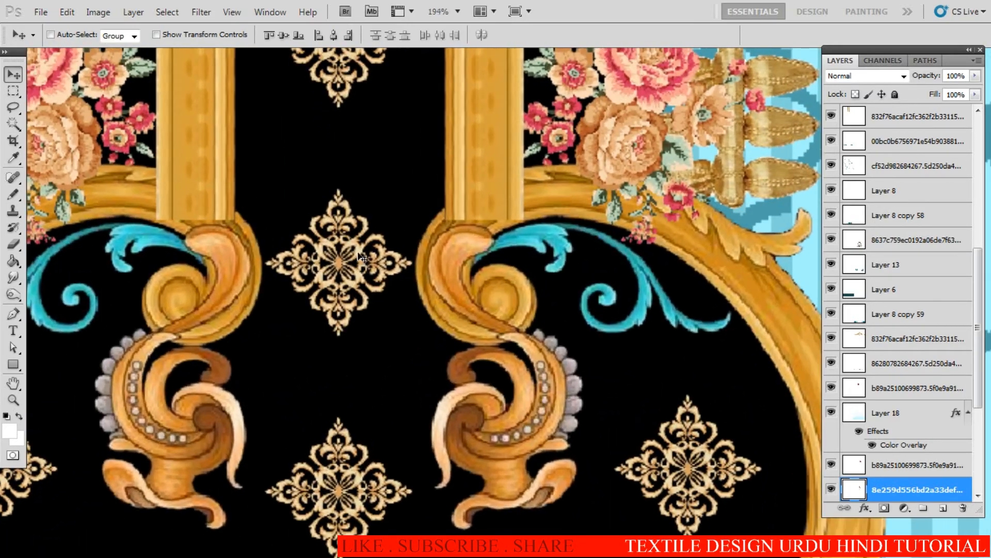
scroll(359, 262, "up", 1)
right_click(369, 254)
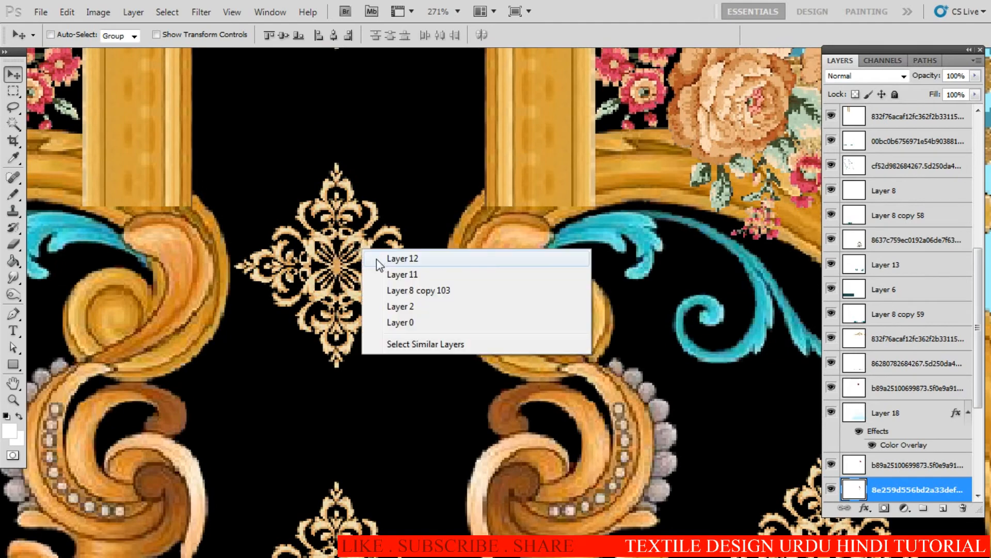
left_click(376, 258)
key("l")
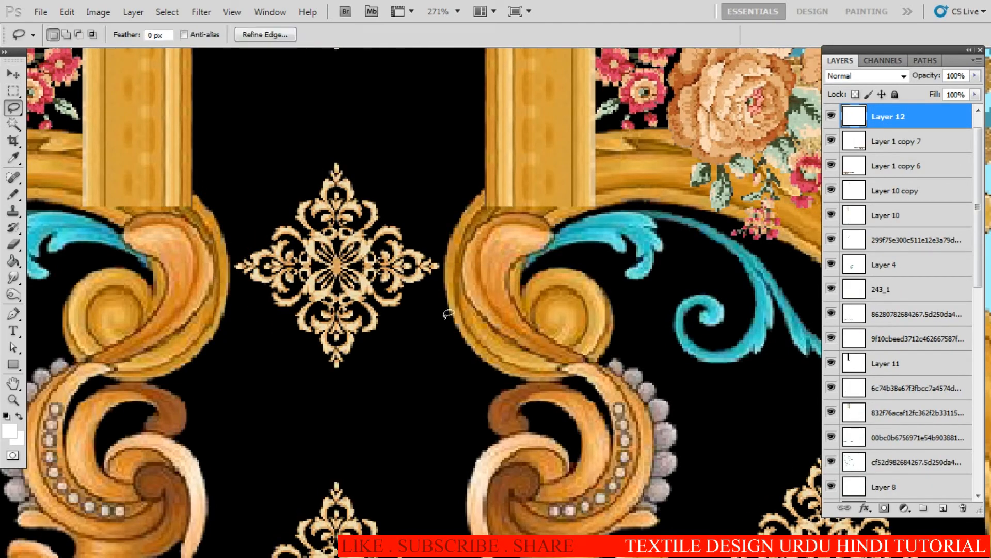
mouse_move(473, 366)
left_mouse_down()
mouse_move(408, 409)
mouse_move(517, 243)
mouse_move(483, 356)
left_mouse_up()
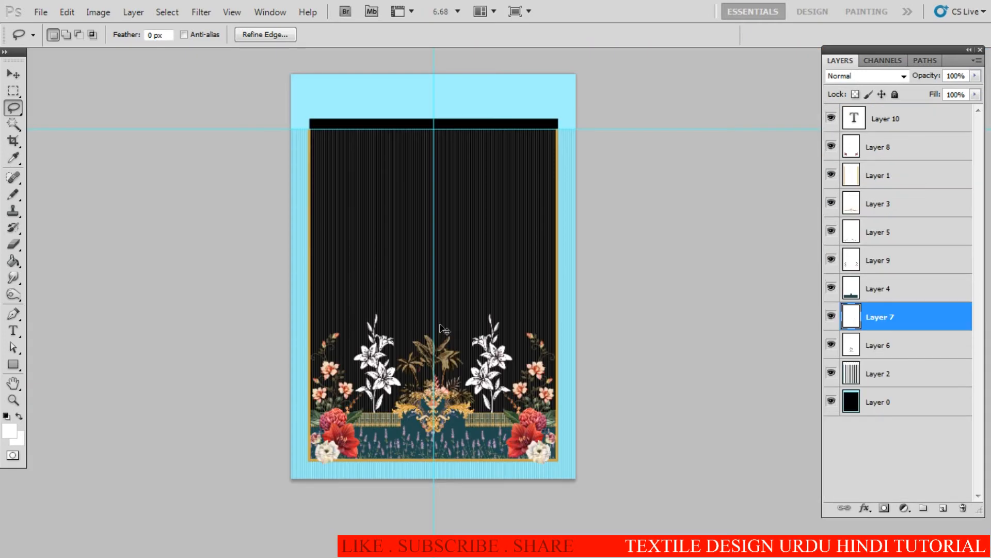
key("ctrl+j")
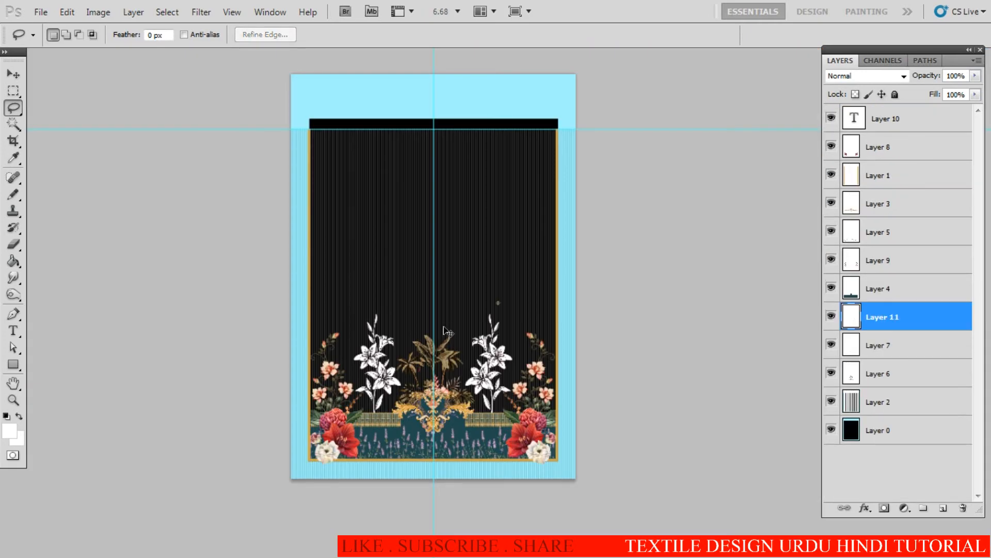
- Move the pasted diamond ornament above the left lily and scale it proportionally to more than twice its size
key("v")
mouse_move(496, 305)
left_mouse_down()
mouse_move(409, 314)
mouse_move(499, 301)
left_mouse_up()
left_click_drag(363, 271, 415, 248)
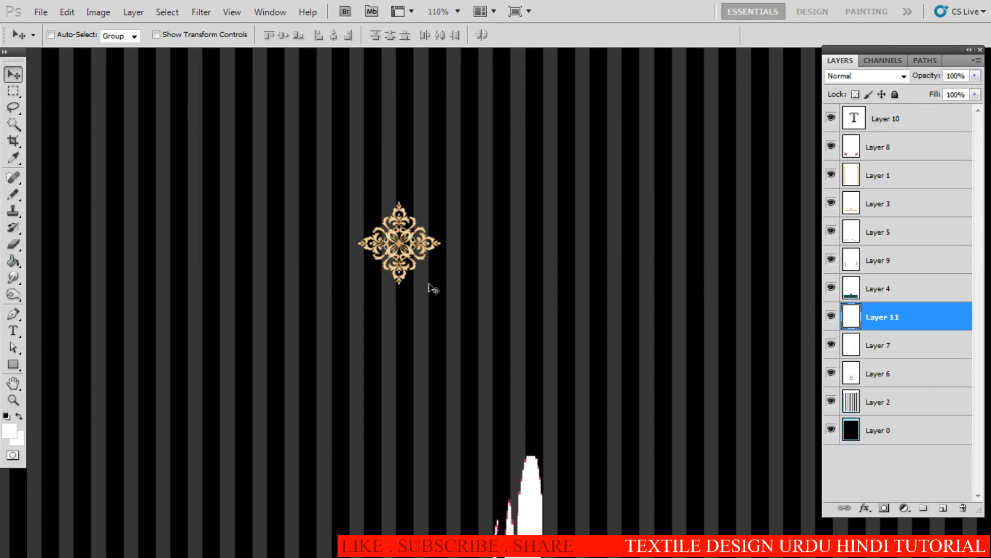
key("ctrl+t")
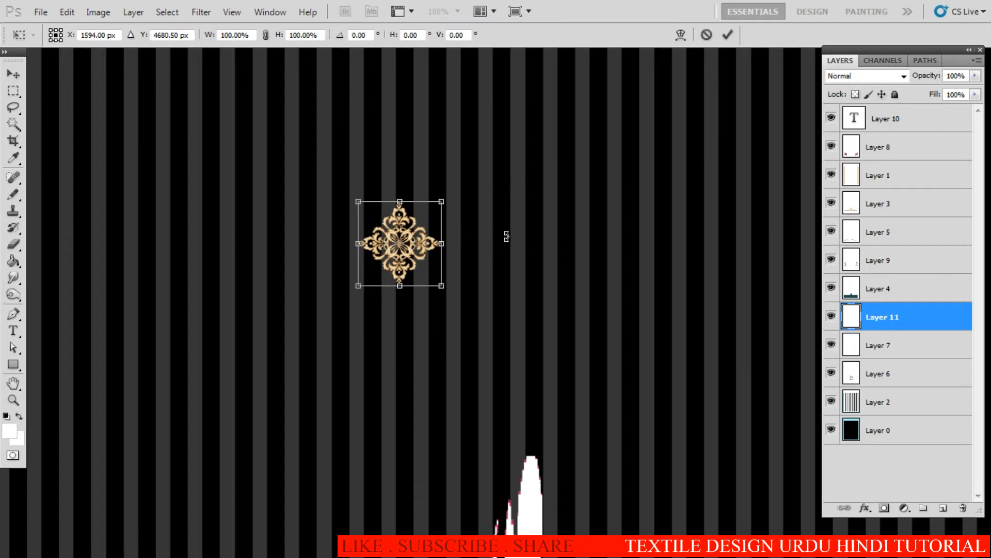
right_click(515, 221)
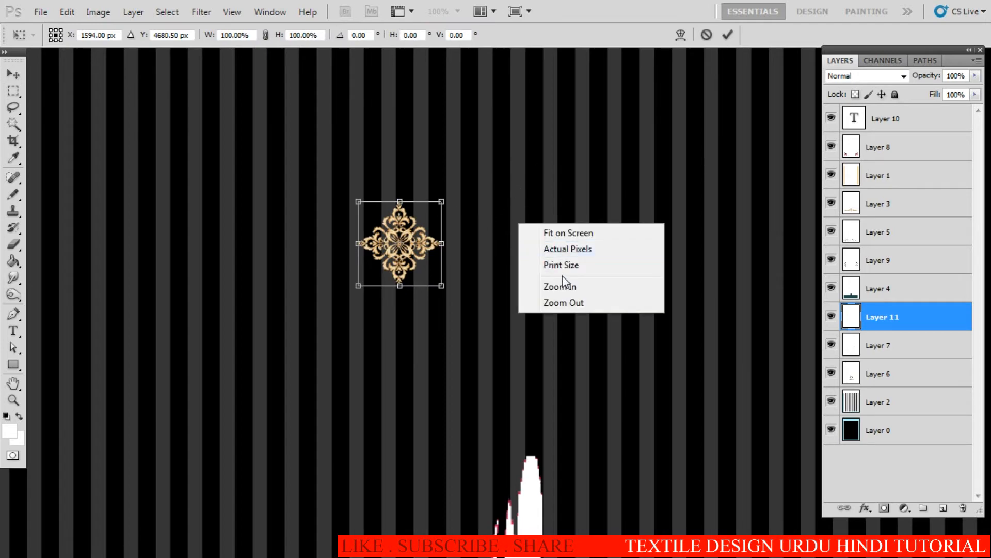
left_click(568, 267)
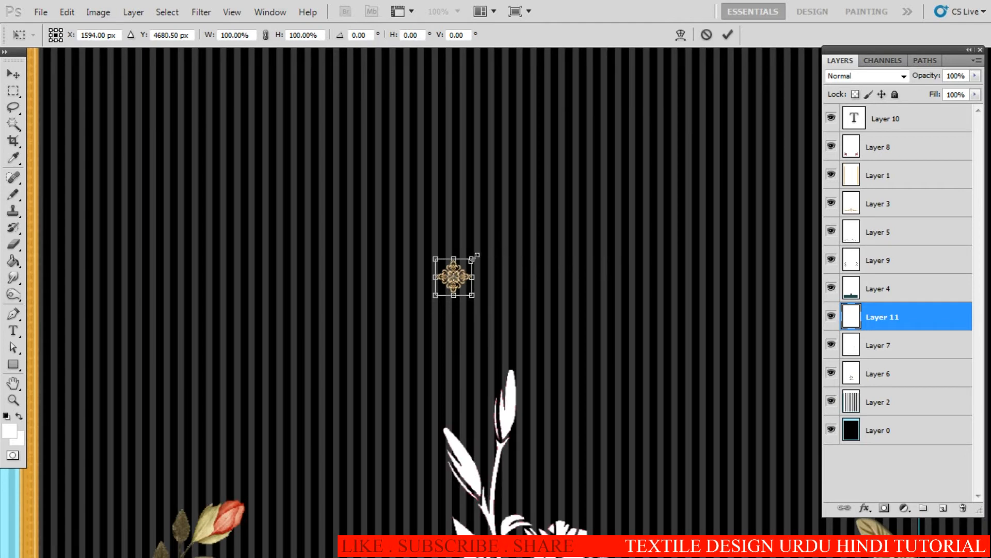
left_click_drag(473, 258, 531, 209)
key("Return")
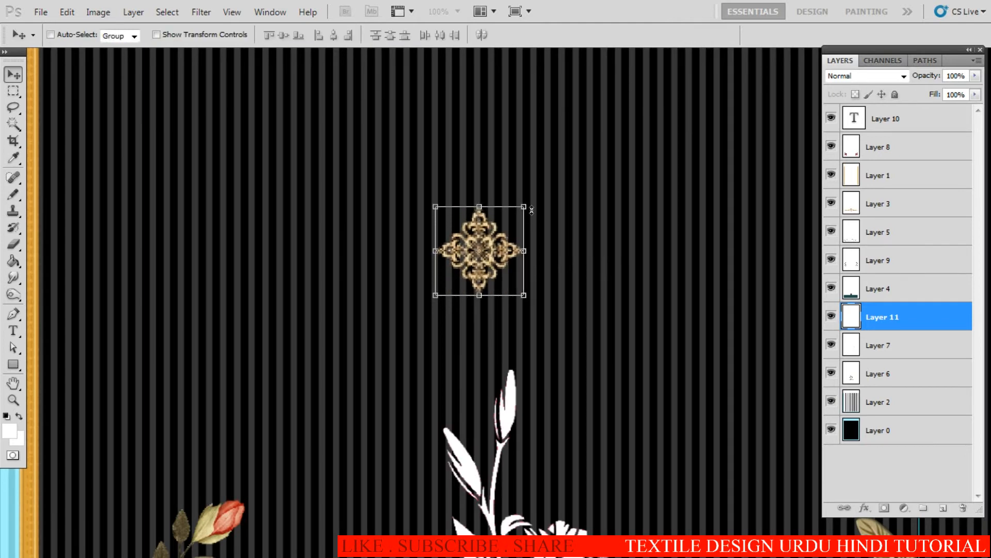
- Enlarge the diamond ornament slightly more and move it above the left lily towards the left gold border
right_click(564, 367)
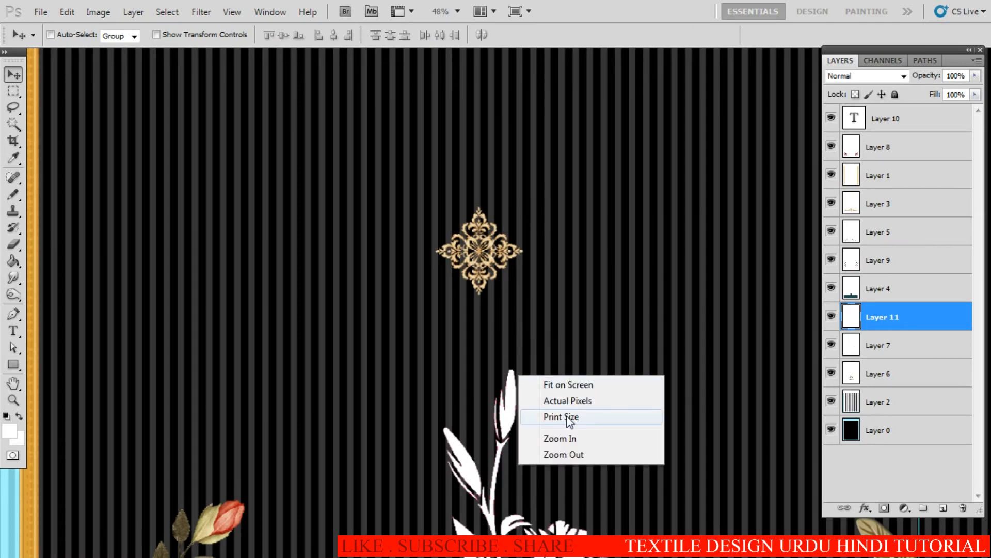
left_click(555, 371)
left_click_drag(555, 325, 480, 335)
left_click_drag(572, 381, 495, 289)
left_click_drag(459, 218, 526, 174)
key("ctrl+t")
key("Return")
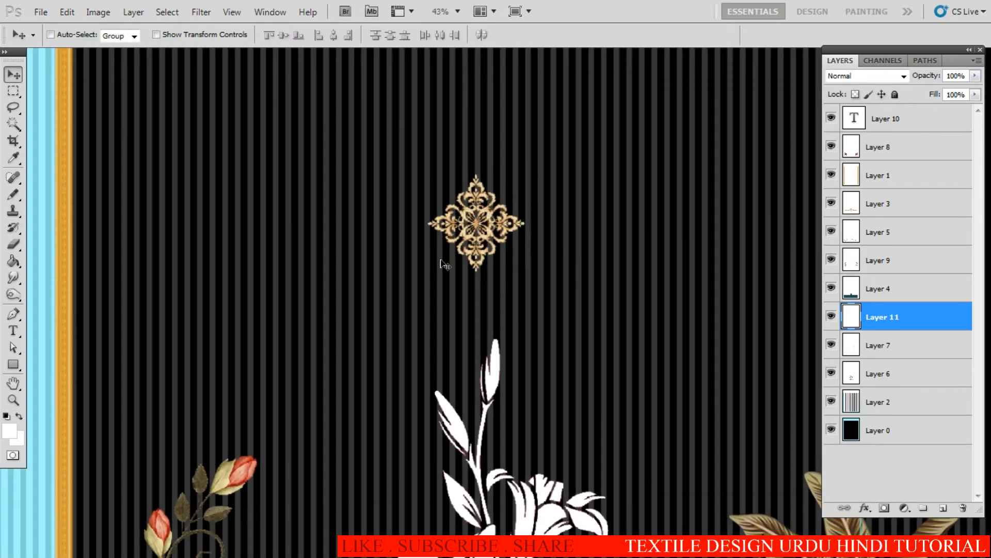
left_click_drag(442, 263, 513, 377)
left_click_drag(510, 342, 287, 377)
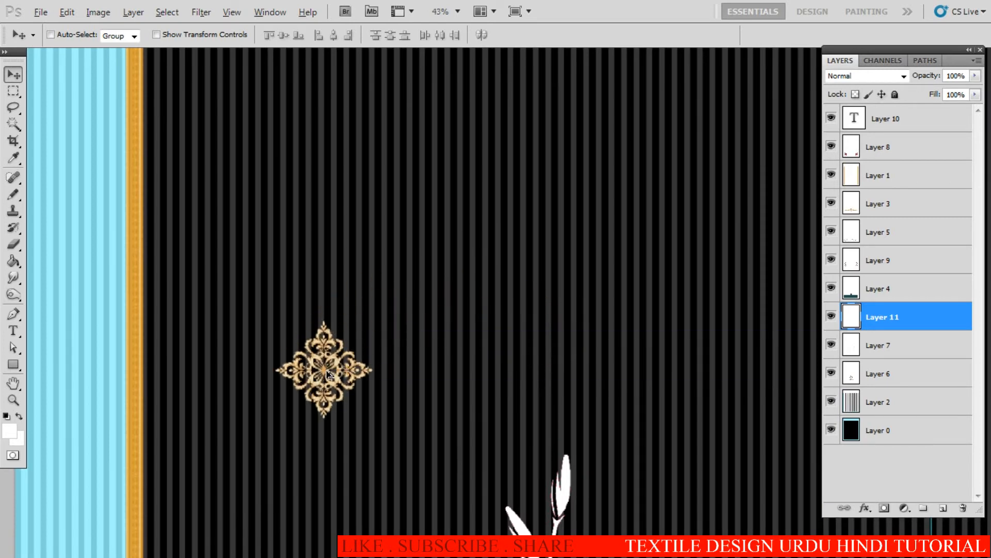
- Duplicate the ornament diagonally up to the right, merge both onto Layer 11, and place the pair against the left gold border
left_click_drag(328, 375, 455, 261)
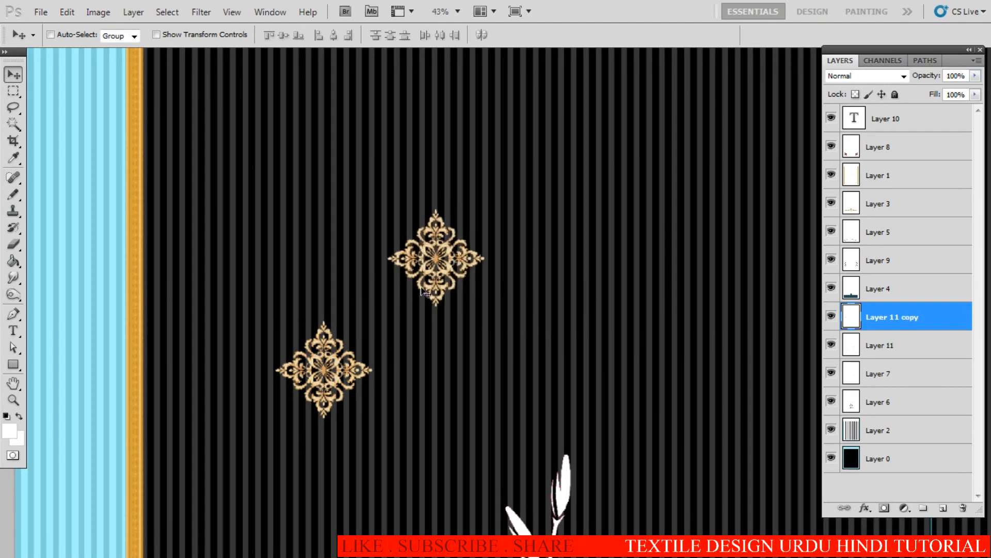
key("ctrl+e")
left_click_drag(333, 369, 200, 350)
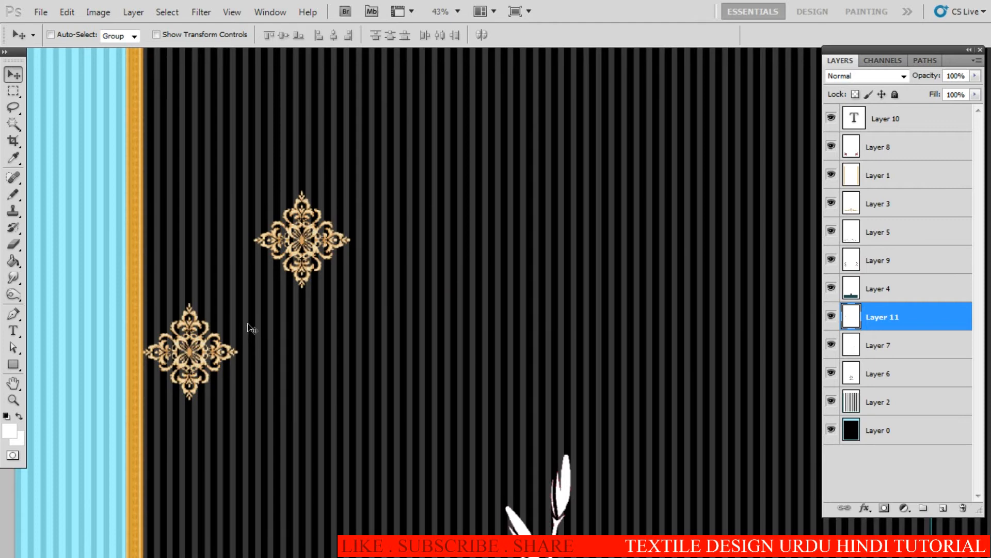
- Duplicate the ornament pair on Layer 11 and place the copy to its right at the same height, continuing the zigzag
key("ctrl+j")
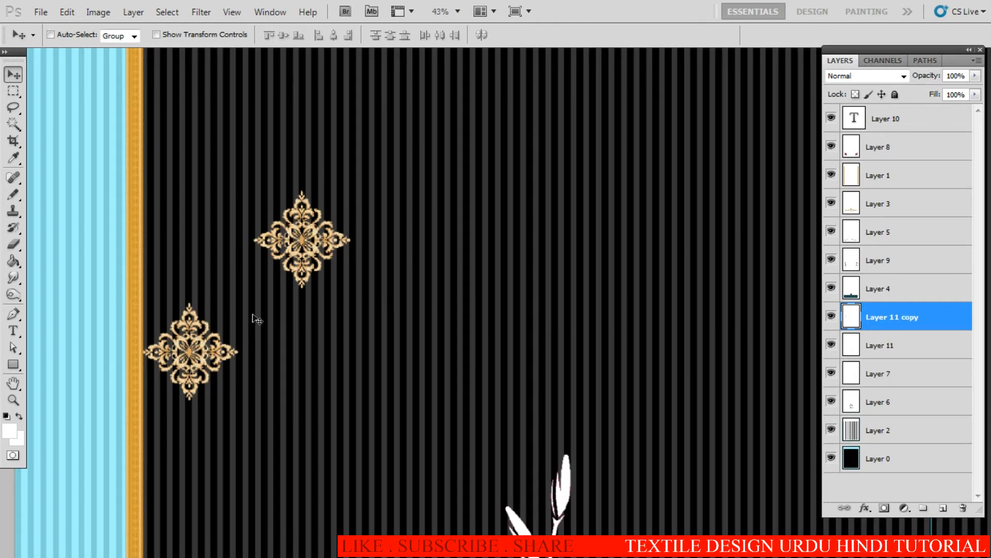
key("ctrl+t")
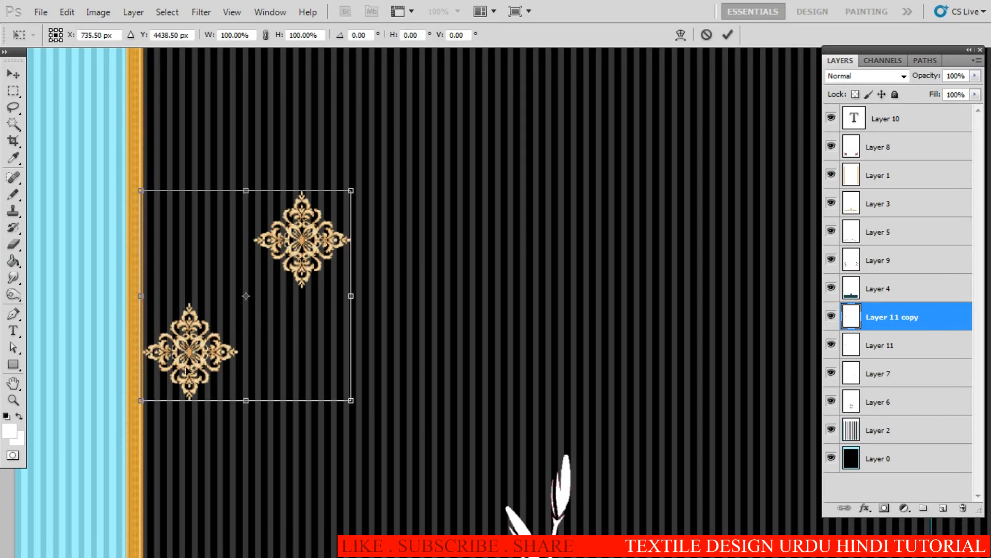
left_click_drag(189, 356, 376, 346)
key("Return")
scroll(409, 365, "down", 1)
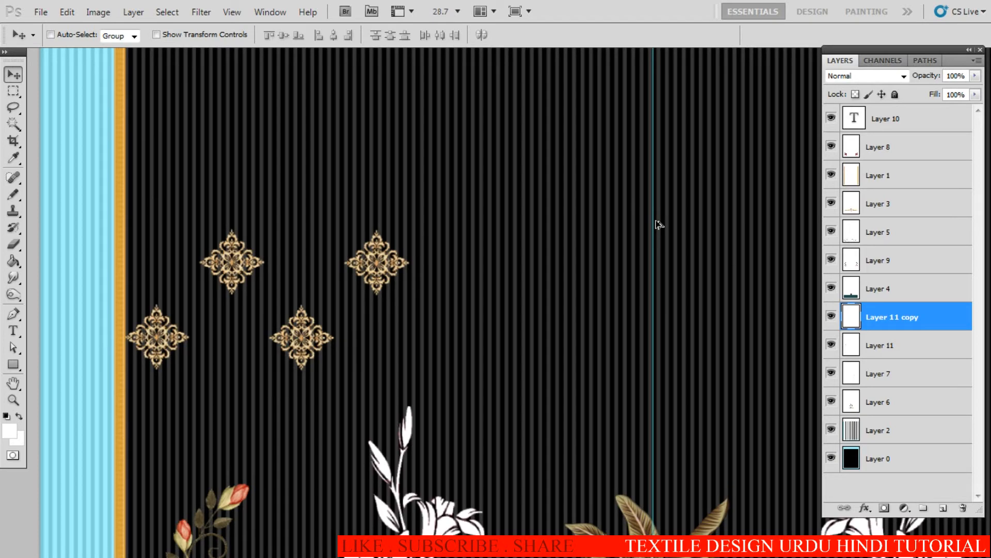
- Repeat the ornament pair's duplication seven more times to the right, extending the zigzag row past the right gold border
key("ctrl+shift+alt+t")
key("ctrl+shift+alt+t")
key("ctrl+shift+alt+t")
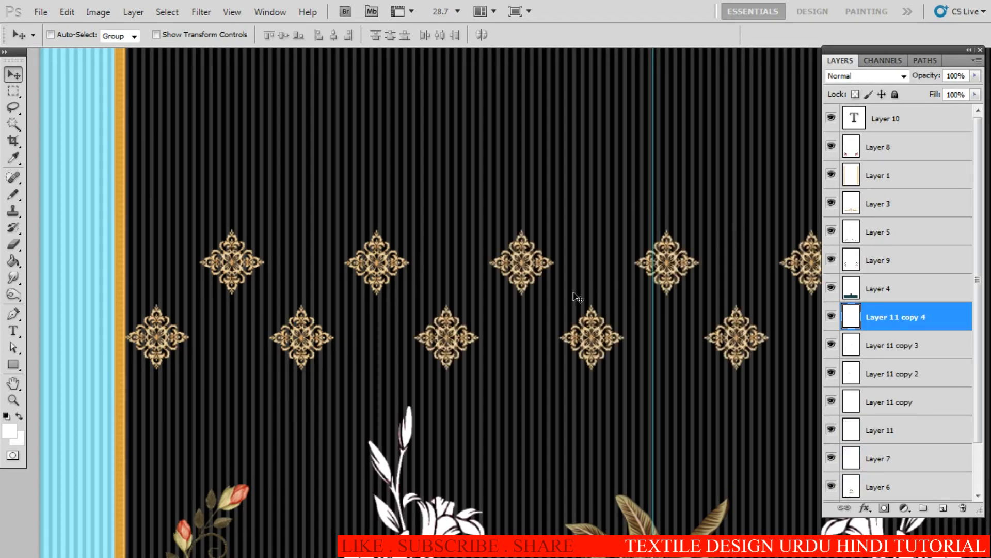
left_click_drag(573, 318, 487, 317)
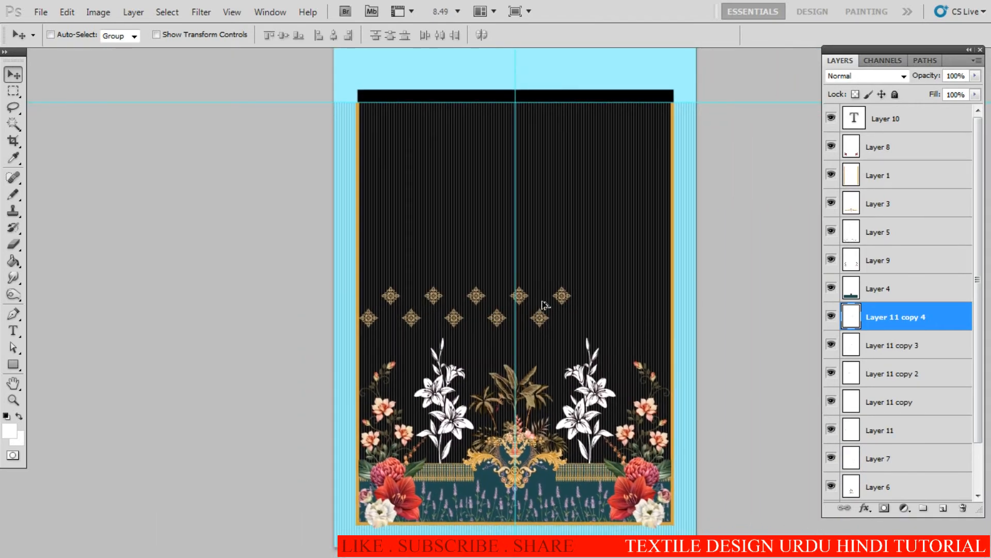
key("ctrl+shift+alt+t")
key("ctrl+shift+alt+t")
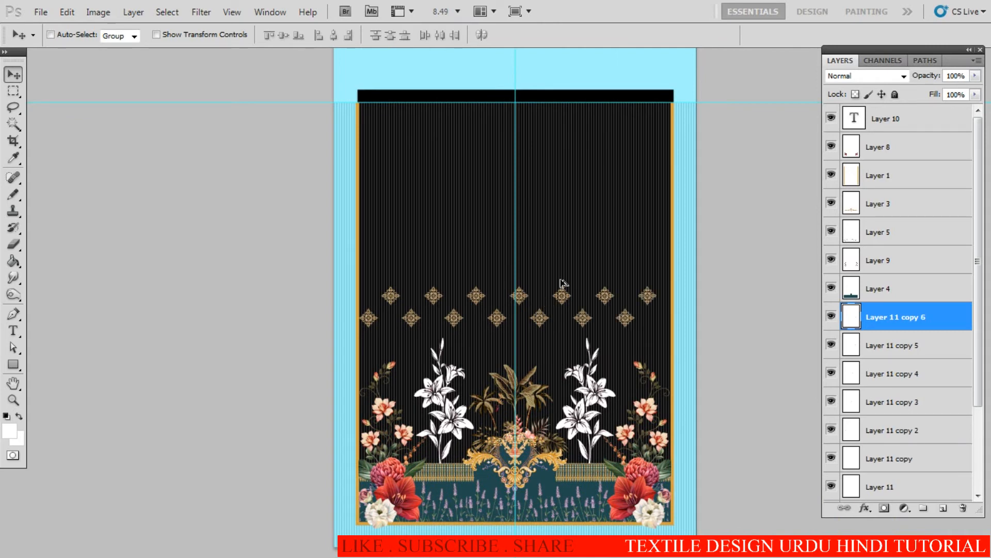
key("ctrl+shift+alt+t")
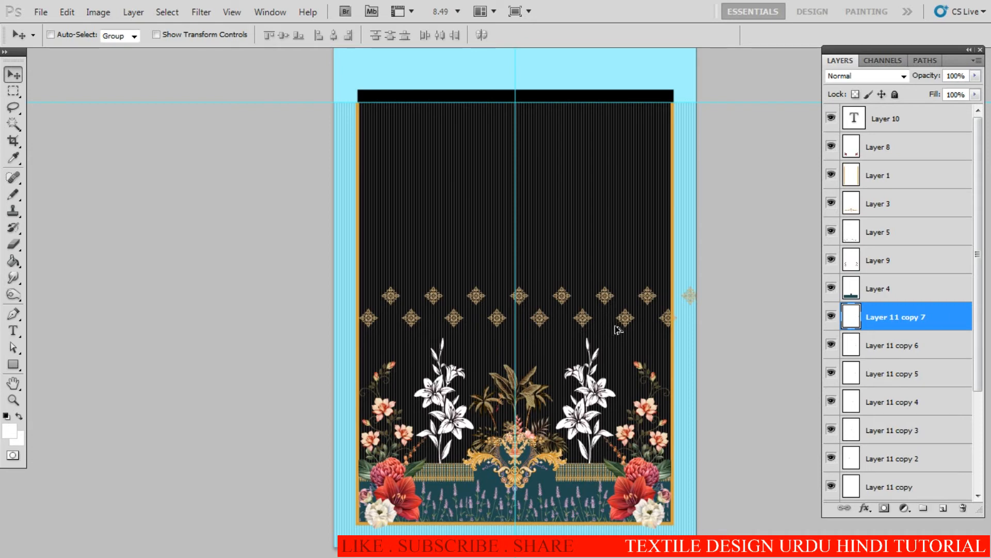
key("ctrl+shift+alt+t")
- Merge all the ornament pair copies down into Layer 11 as one zigzag strip
key("ctrl+e")
key("ctrl+e")
key("ctrl+e")
key("ctrl+e")
key("ctrl+e")
key("ctrl+e")
key("ctrl+e")
key("ctrl+e")
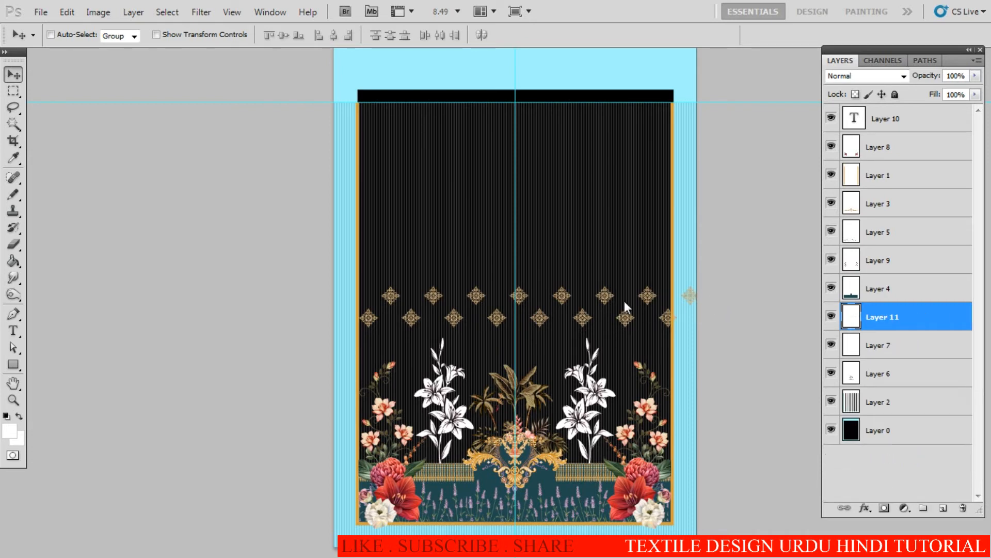
- Scale the zigzag ornament strip proportionally to 82.34% so it fits between the two gold borders
key("ctrl+t")
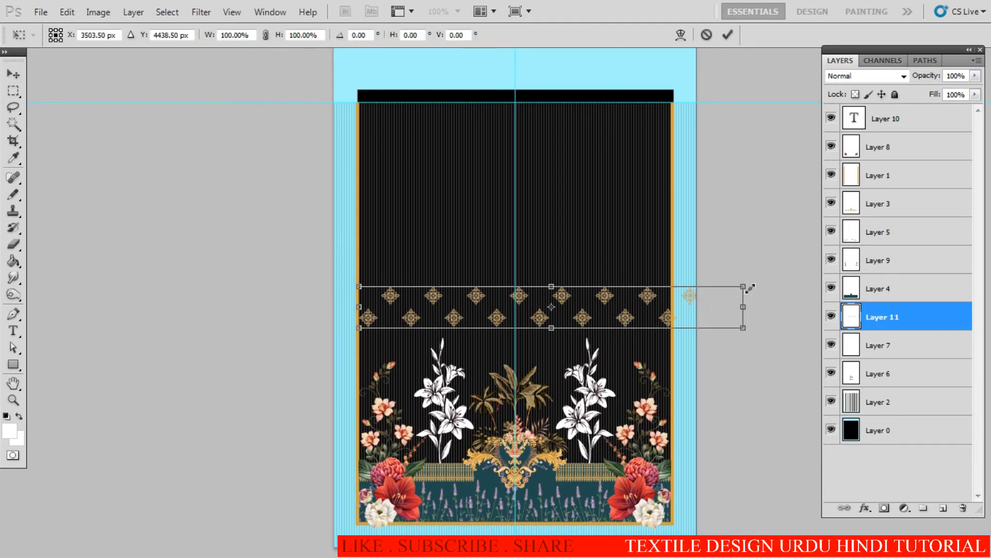
left_click_drag(749, 288, 680, 294)
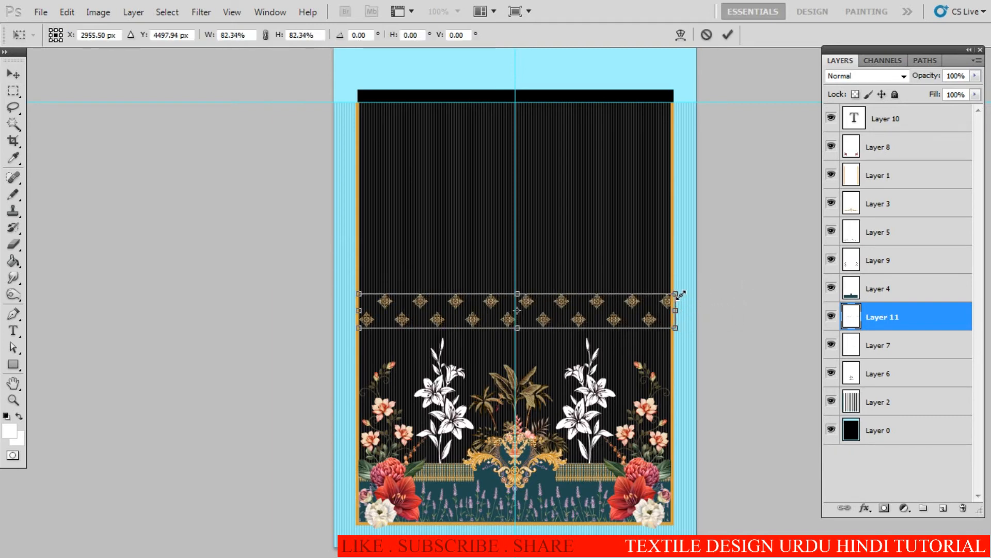
key("Return")
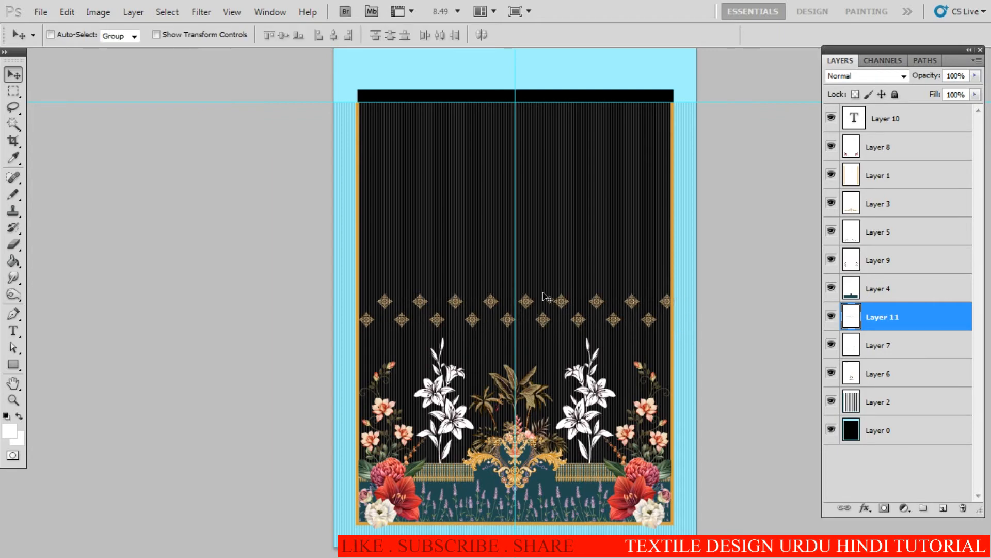
- Move the ornament strip up to the black band, centring an upper-row diamond on the crossing of the two guides
left_click_drag(502, 310, 506, 281)
left_click_drag(605, 282, 672, 225)
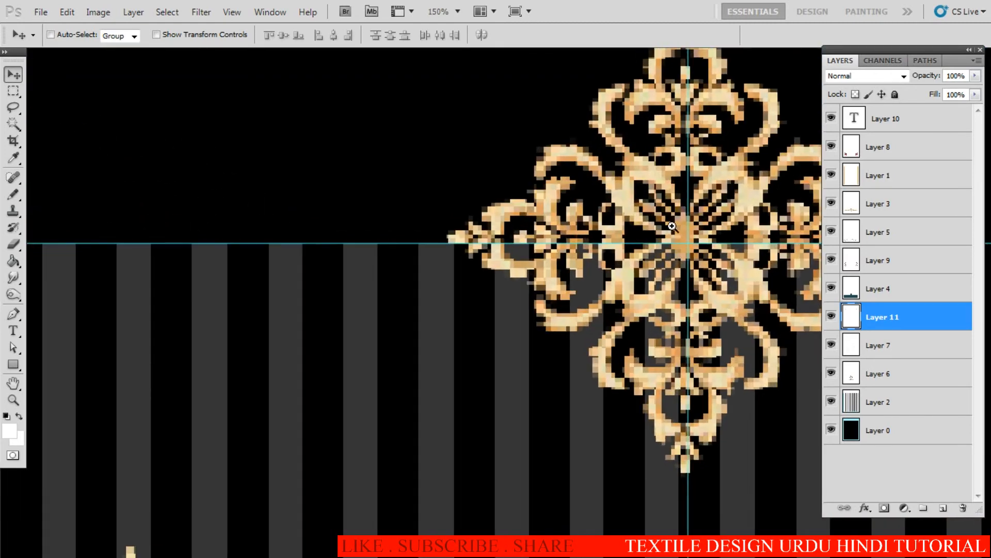
key("Down")
key("Down")
key("Down")
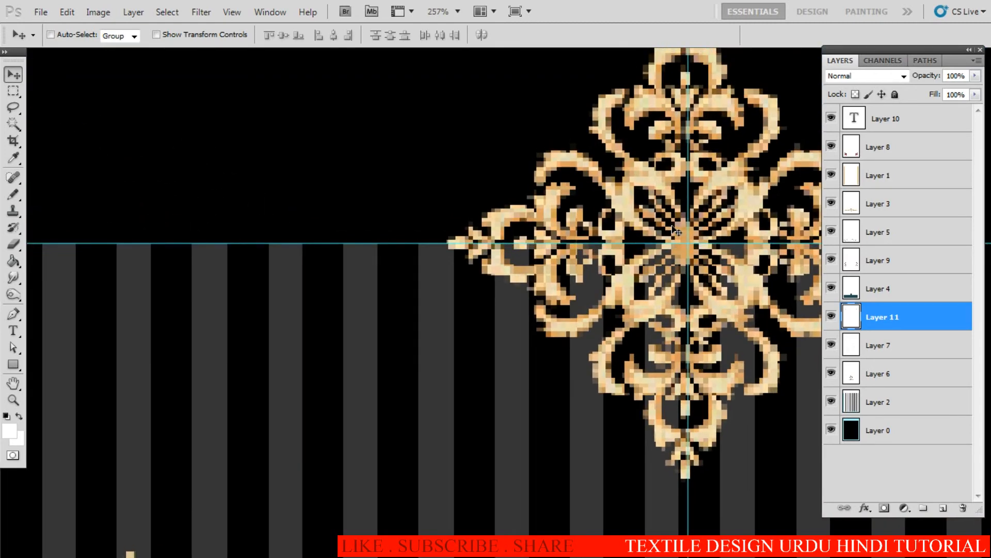
- Select the lower-row diamond on the left gold border and copy it to the row's right end, keeping the even spacing
key("ctrl+minus")
key("ctrl+minus")
key("ctrl+minus")
key("ctrl+minus")
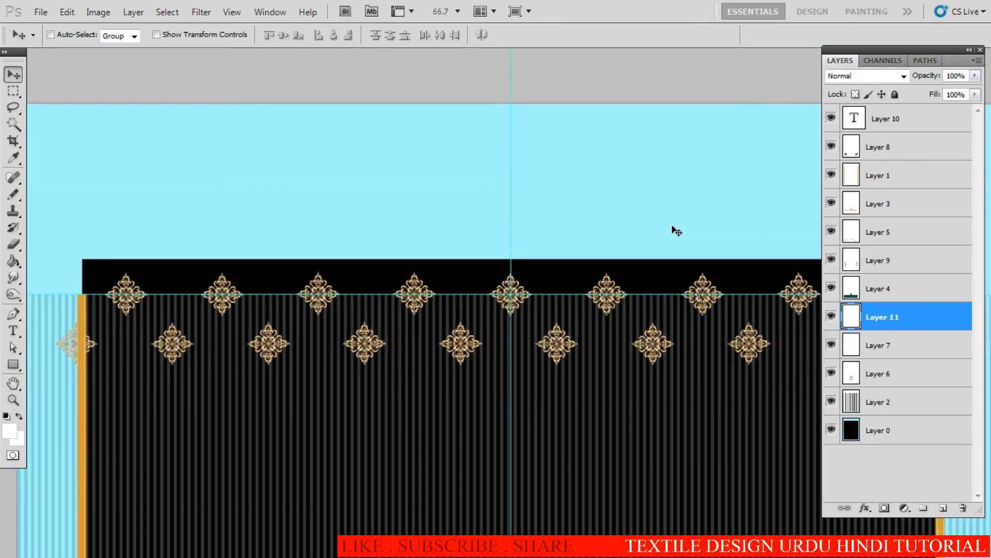
key("ctrl+minus")
key("ctrl+minus")
key("ctrl+minus")
key("ctrl+minus")
key("ctrl+minus")
left_click_drag(468, 316, 407, 327)
key("m")
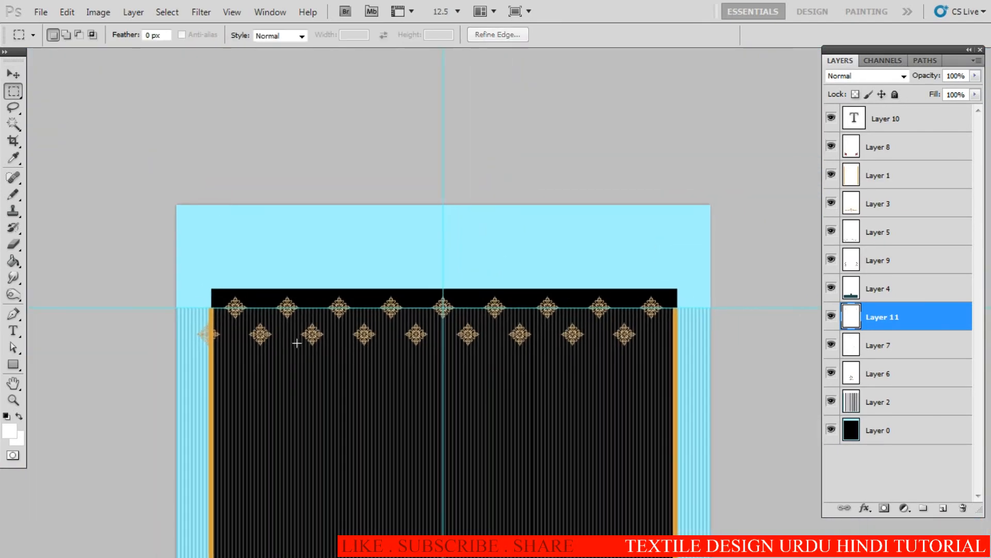
left_click(265, 350, "ctrl")
left_click_drag(140, 384, 299, 311)
left_click_drag(706, 304, 599, 317)
key("v")
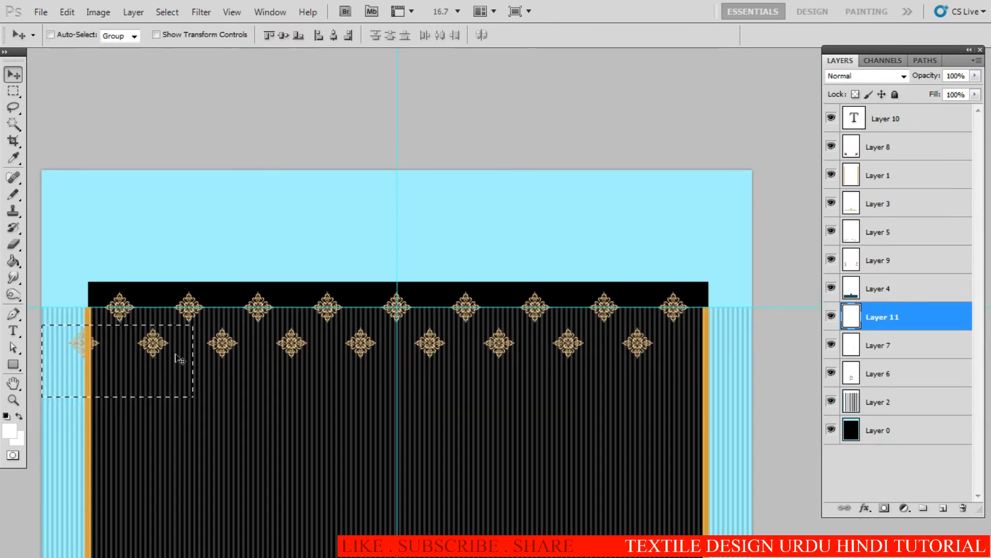
left_click_drag(111, 328, 645, 356)
scroll(635, 342, "up", 5)
scroll(651, 336, "up", 3)
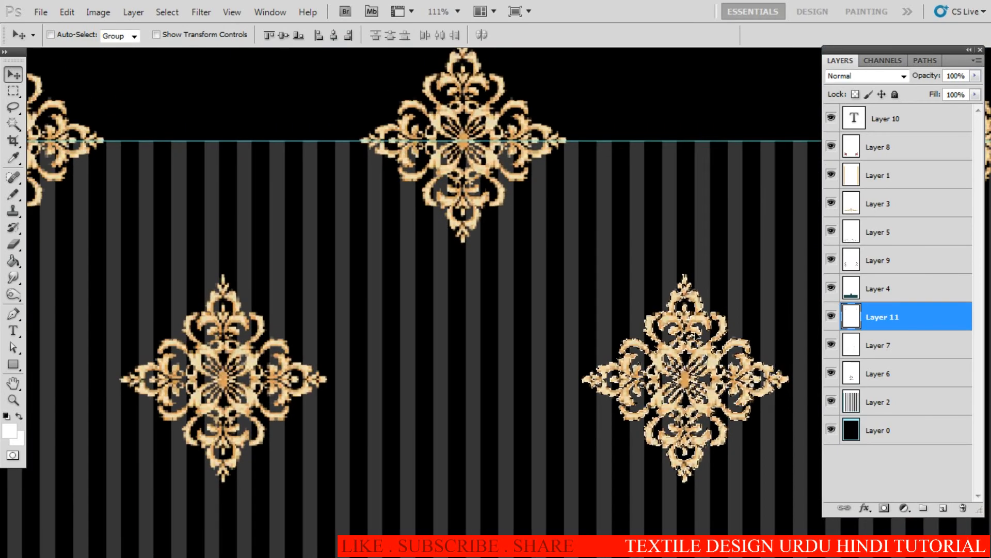
key("ctrl+d")
scroll(698, 337, "down", 6)
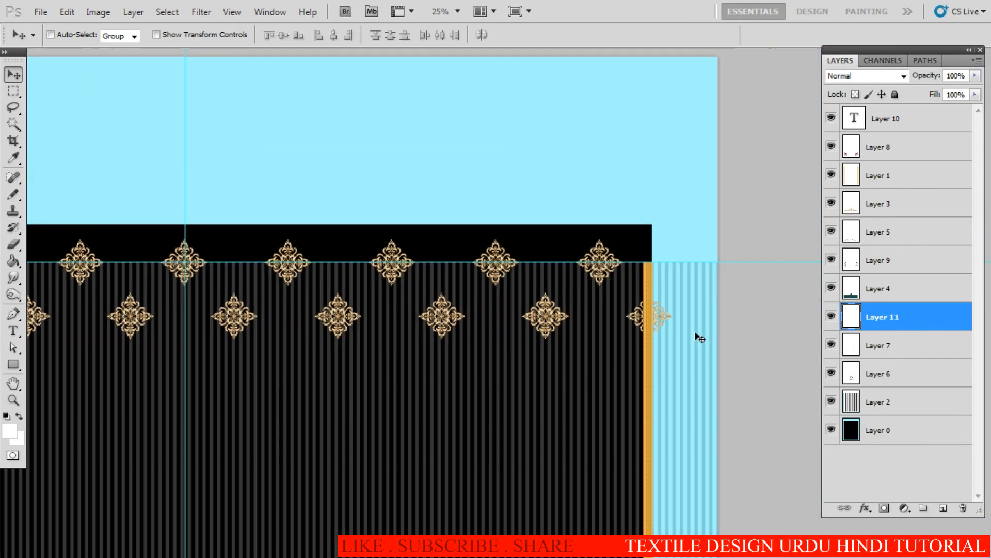
- Delete the parts of the lower-row diamonds that stick out beyond the right and left gold borders
key("m")
left_click_drag(637, 333, 622, 328)
left_click_drag(613, 230, 704, 421)
left_click_drag(652, 354, 669, 341)
key("Delete")
left_click_drag(367, 372, 582, 330)
left_click_drag(103, 313, 432, 334)
mouse_move(270, 188)
left_mouse_down()
mouse_move(346, 398)
mouse_move(337, 406)
left_mouse_up()
key("Delete")
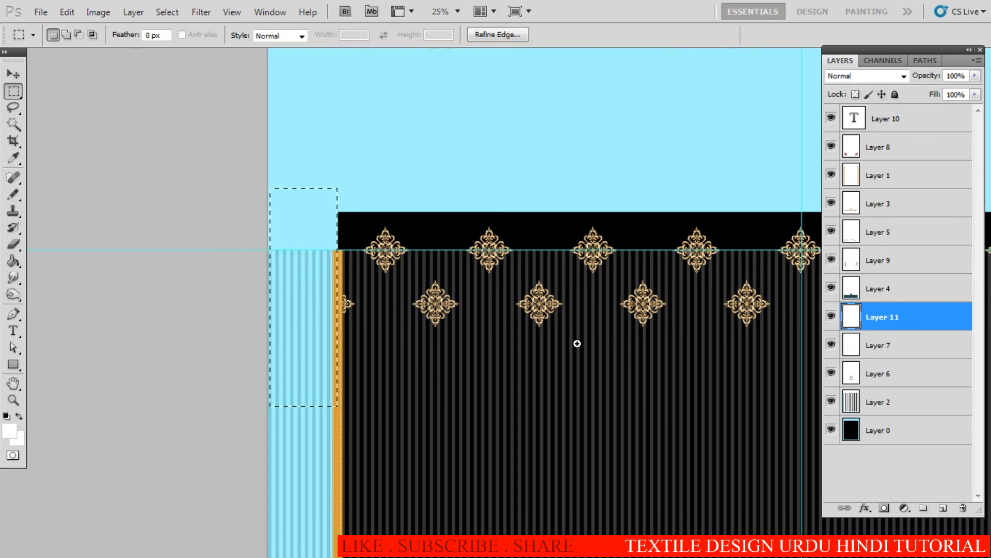
- Duplicate Layer 11 in place and merge the copy back into Layer 11
scroll(576, 343, "down", 5)
left_click_drag(586, 350, 503, 318)
scroll(504, 319, "up", 7)
key("v")
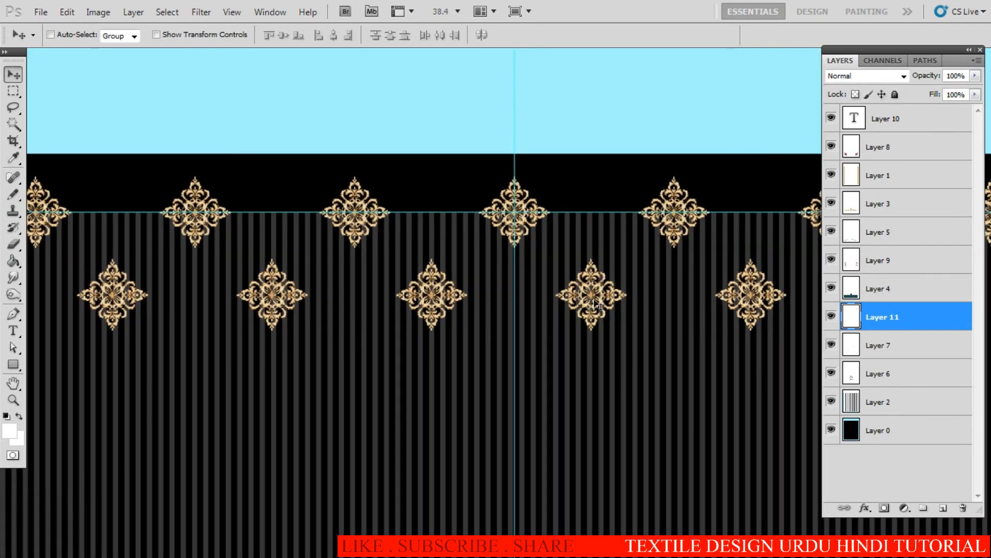
right_click(592, 299)
left_click(612, 306)
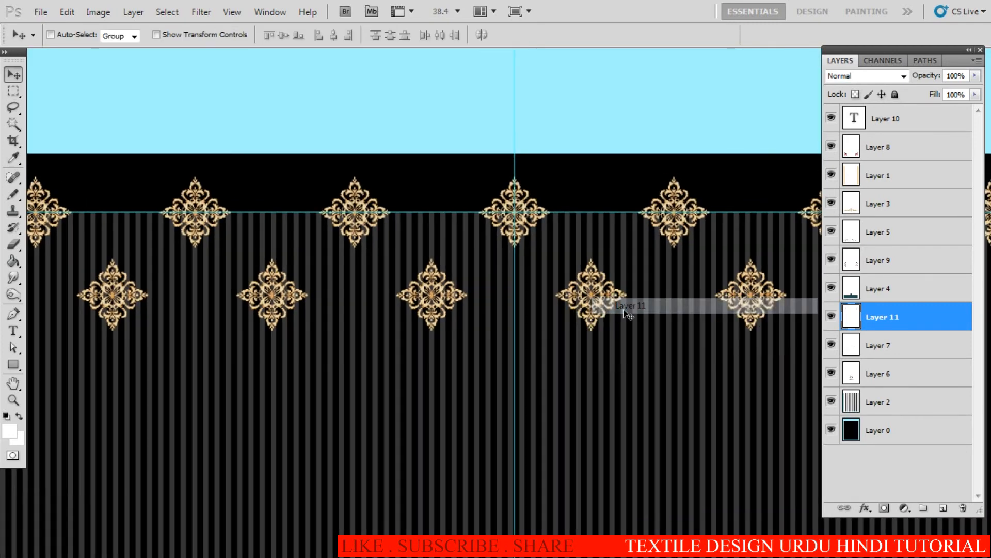
key("ctrl+j")
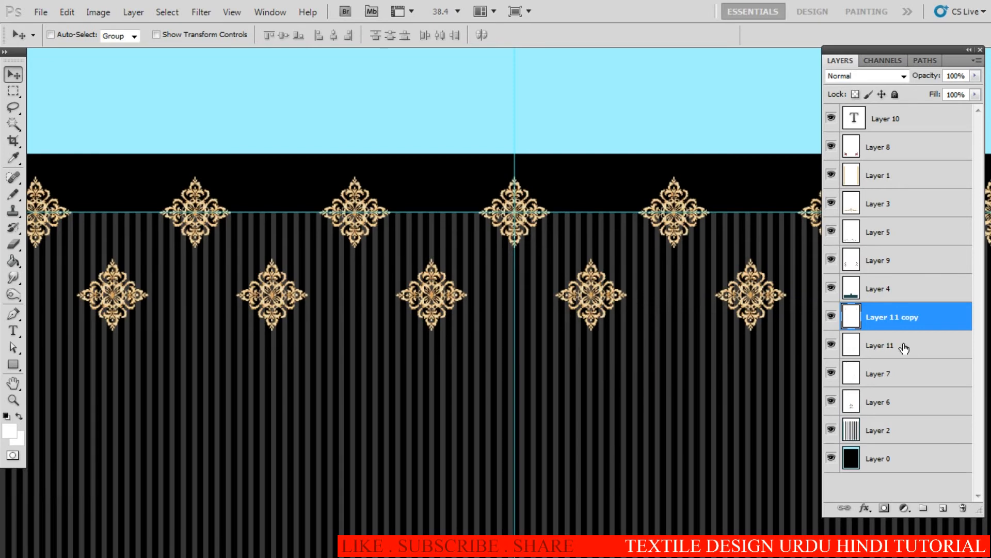
key("ctrl+e")
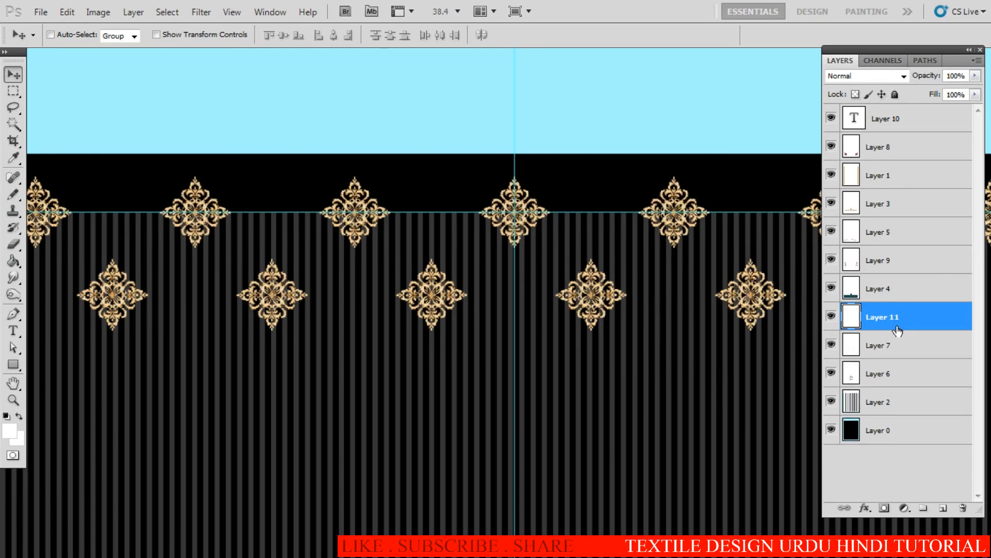
- Duplicate Layer 11 and move the copy straight down to continue the staggered diamond pattern with equal spacing
key("ctrl+j")
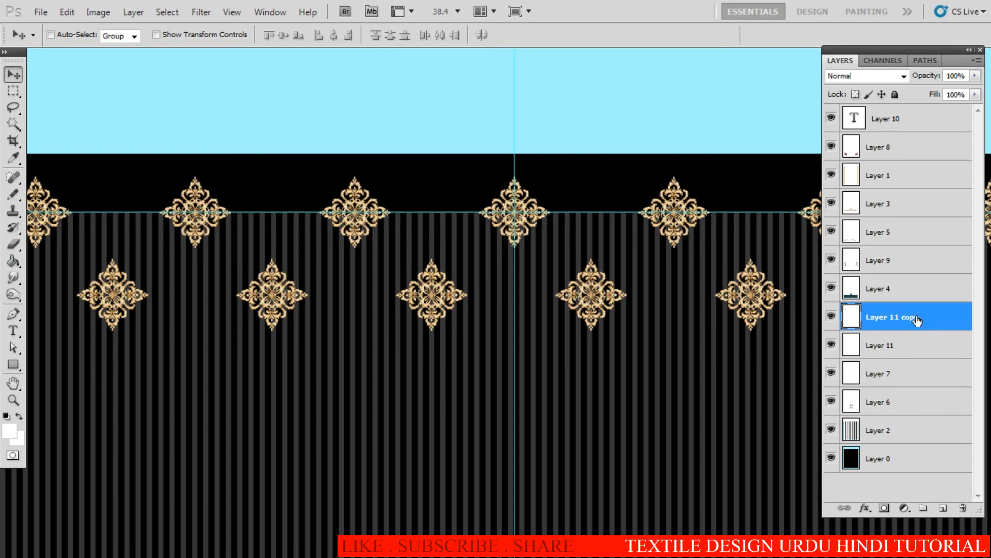
key("ctrl+t")
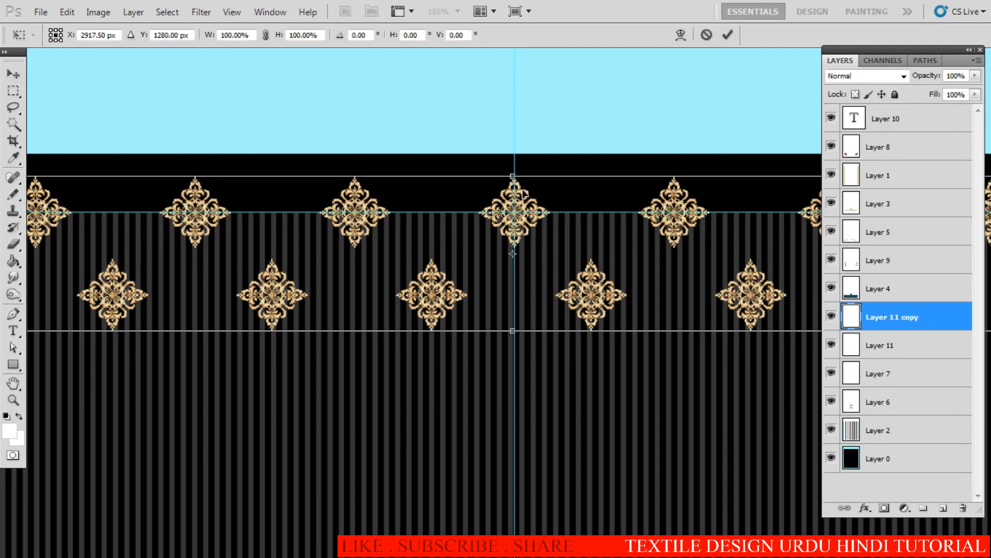
left_click_drag(523, 193, 537, 354)
key("Return")
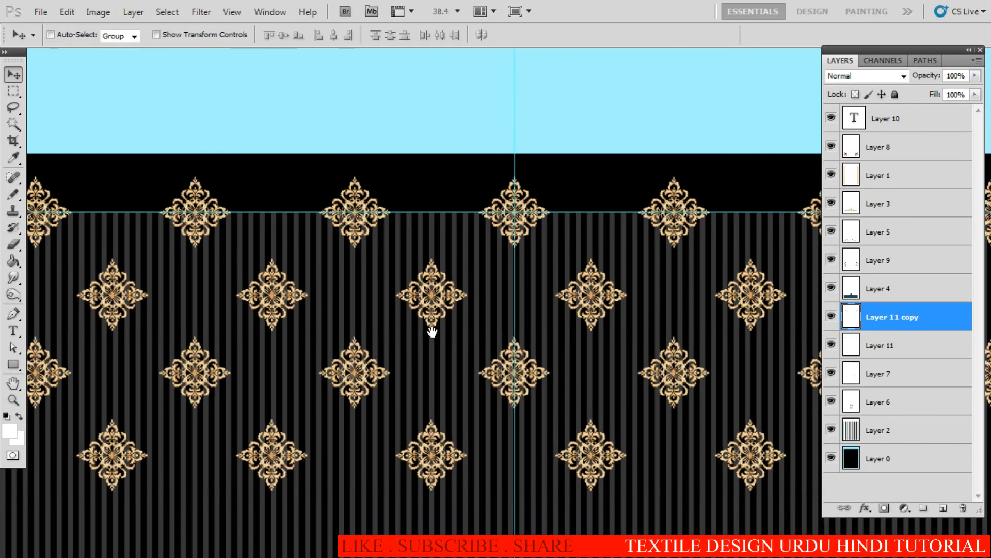
- Repeat the downward duplication nine more times to fill the striped ground with diamonds down behind the flowers
left_click_drag(474, 362, 403, 365)
left_click_drag(515, 394, 490, 287)
scroll(516, 294, "down", 3)
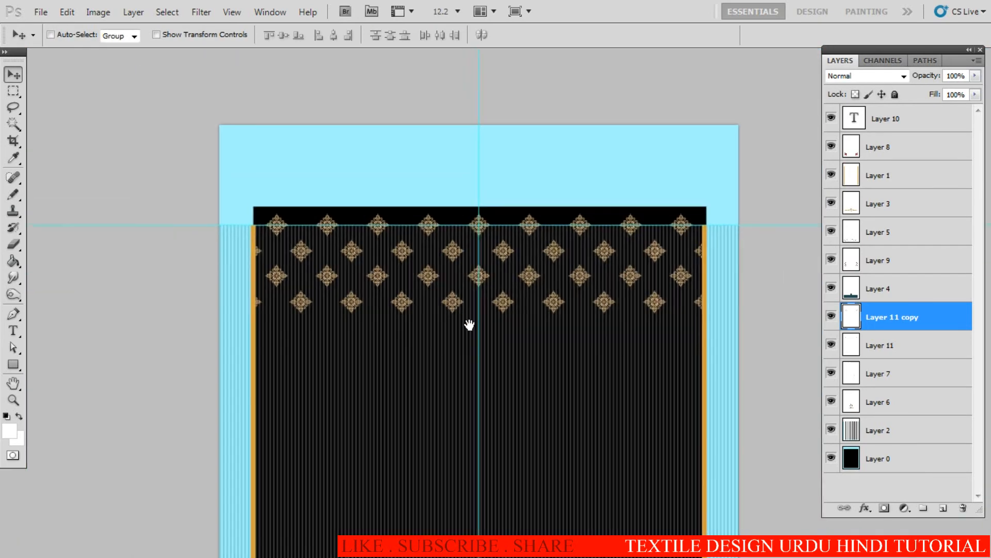
key("ctrl+alt+shift+t")
key("ctrl+alt+shift+t")
key("ctrl+alt+shift+t")
key("ctrl+alt+shift+t")
key("ctrl+alt+shift+t")
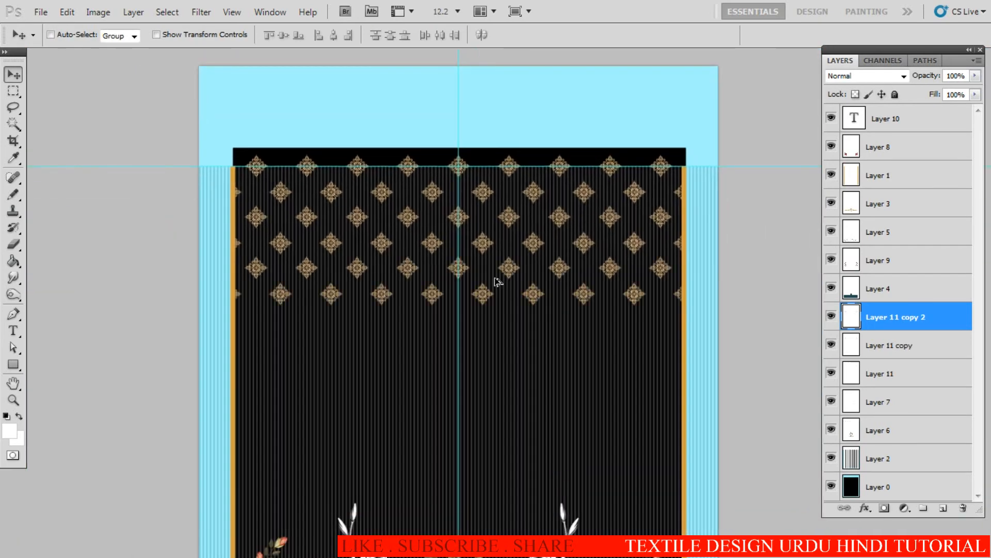
scroll(509, 351, "down", 2)
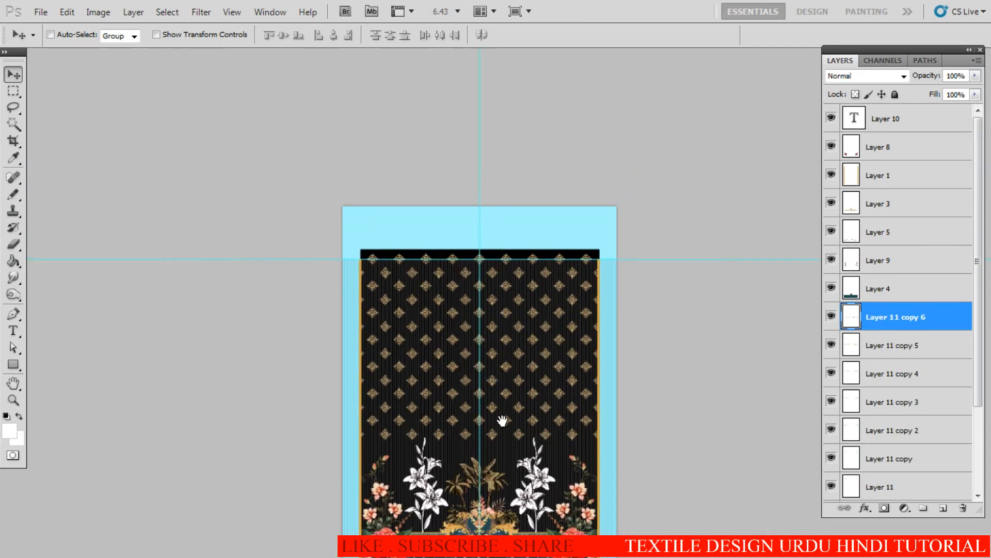
key("ctrl+alt+shift+t")
key("ctrl+alt+shift+t")
key("ctrl+alt+shift+t")
key("ctrl+alt+shift+t")
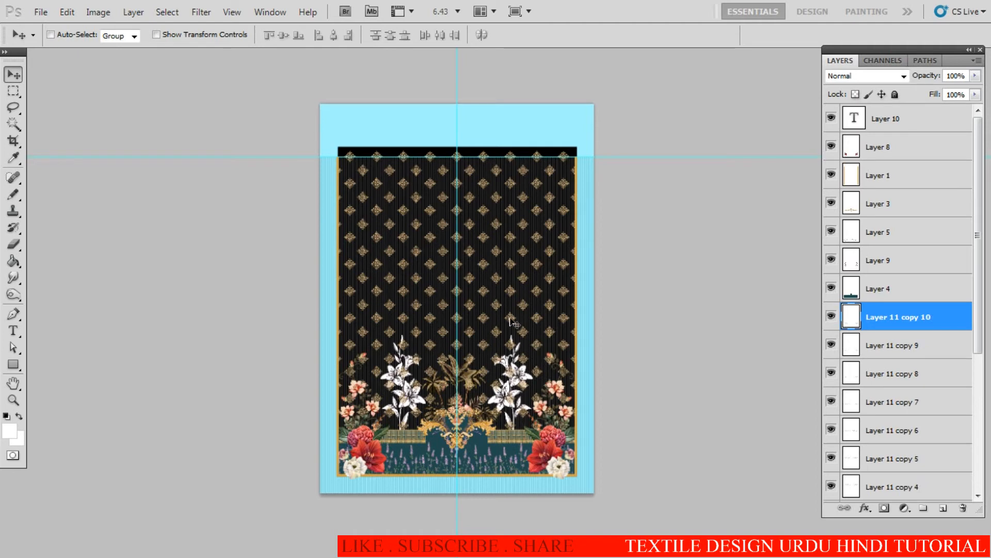
- Merge the layers from Layer 11 through Layer 11 copy 10 into one pattern layer, keeping Layer 7 separate
scroll(924, 345, "down", 3)
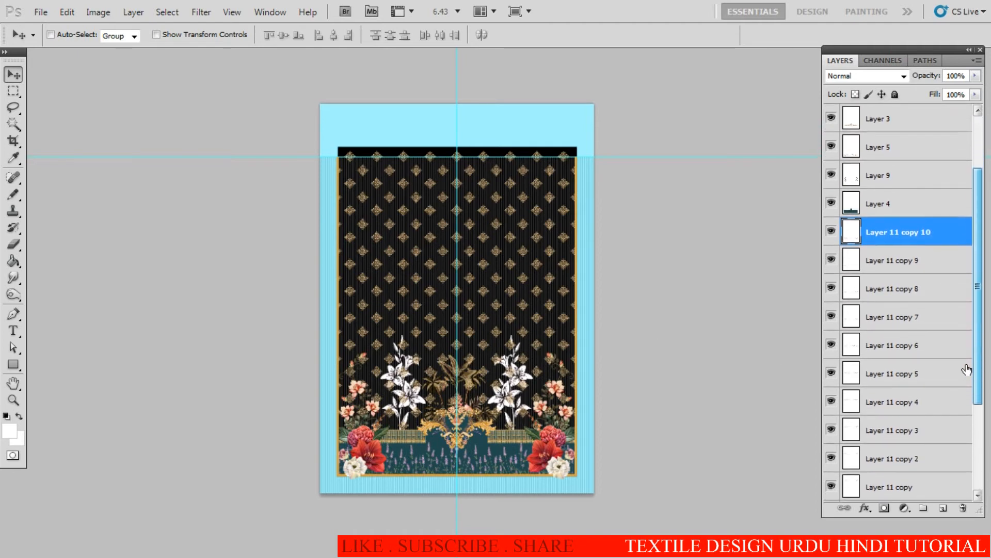
scroll(963, 370, "down", 3)
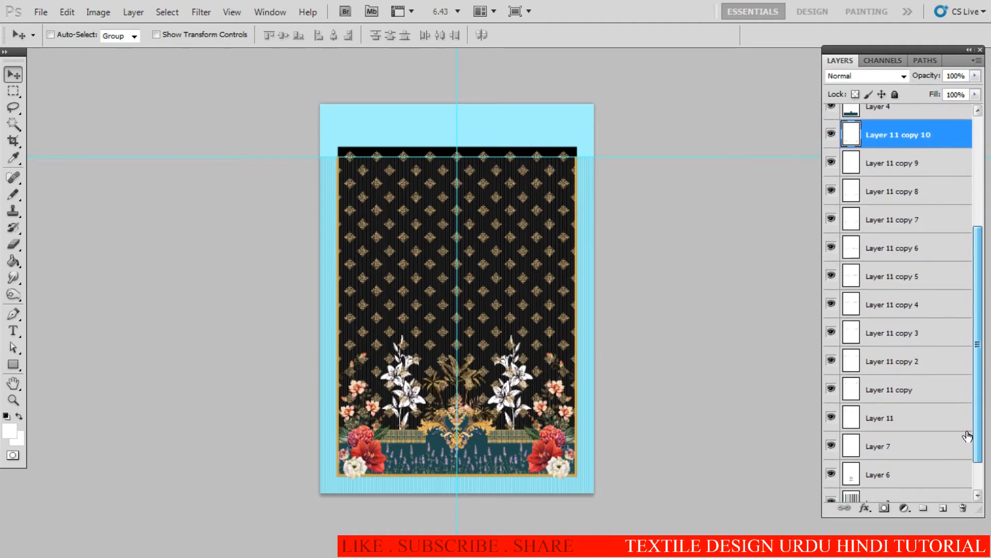
left_click(920, 423, "shift")
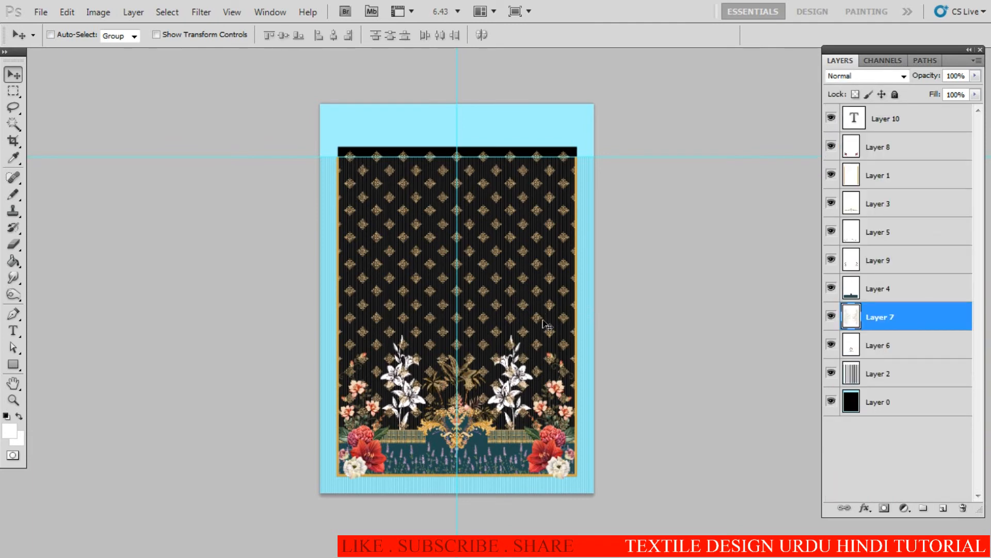
key("ctrl+z")
- Compare the design with the merged diamond pattern hidden and shown, and inspect the lilies, palms and lower-left border corner up close
left_click(832, 316)
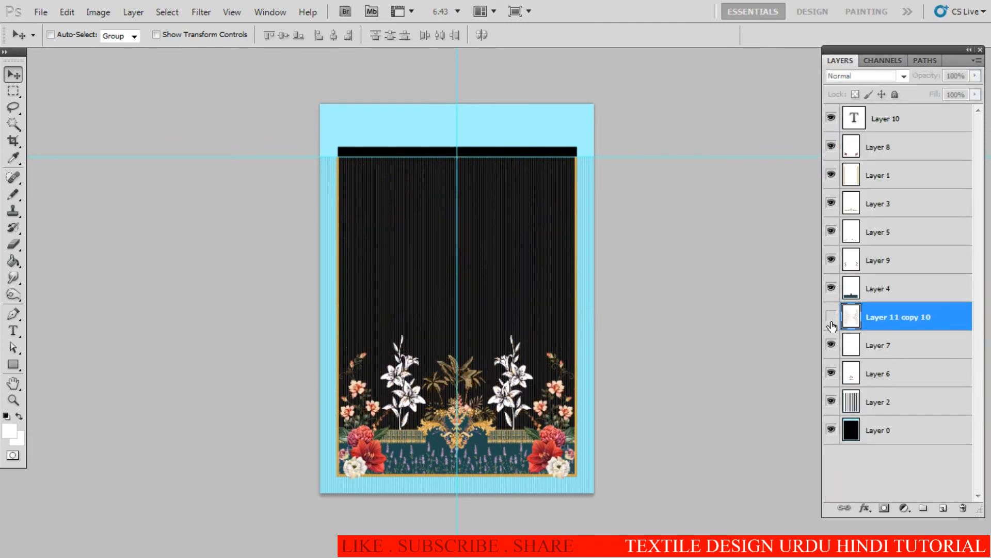
left_click(832, 316)
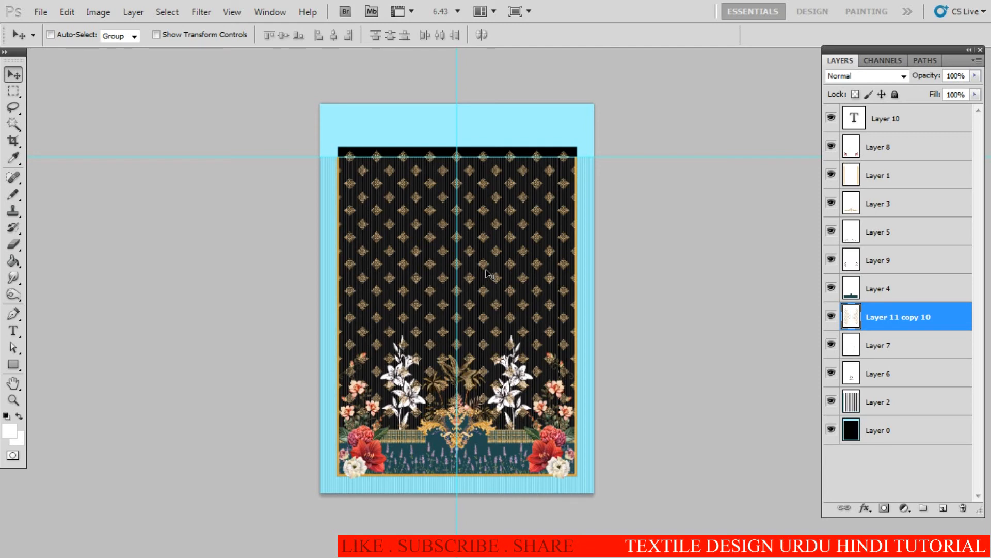
left_click_drag(419, 356, 522, 261)
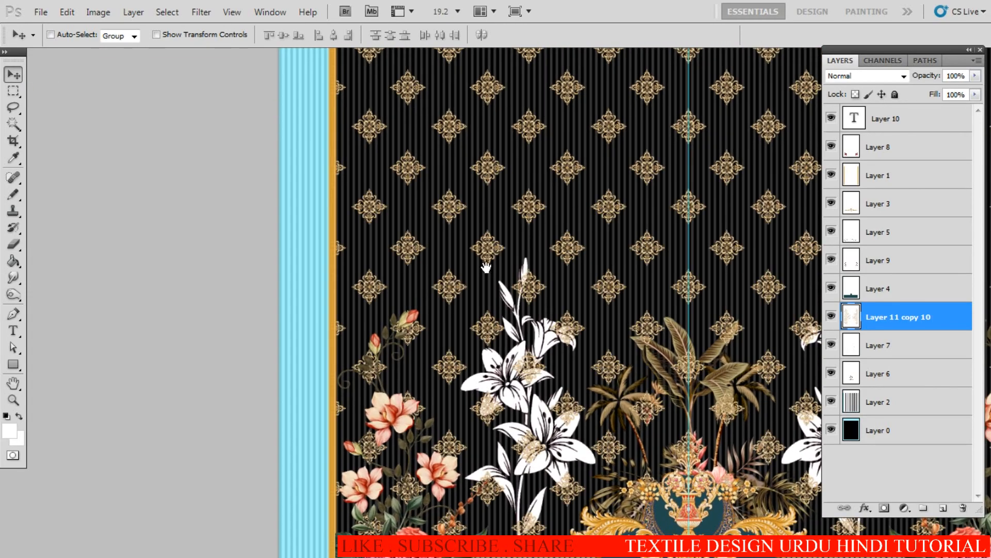
left_click_drag(469, 287, 394, 392)
left_click_drag(446, 297, 428, 319)
left_click_drag(488, 430, 470, 333)
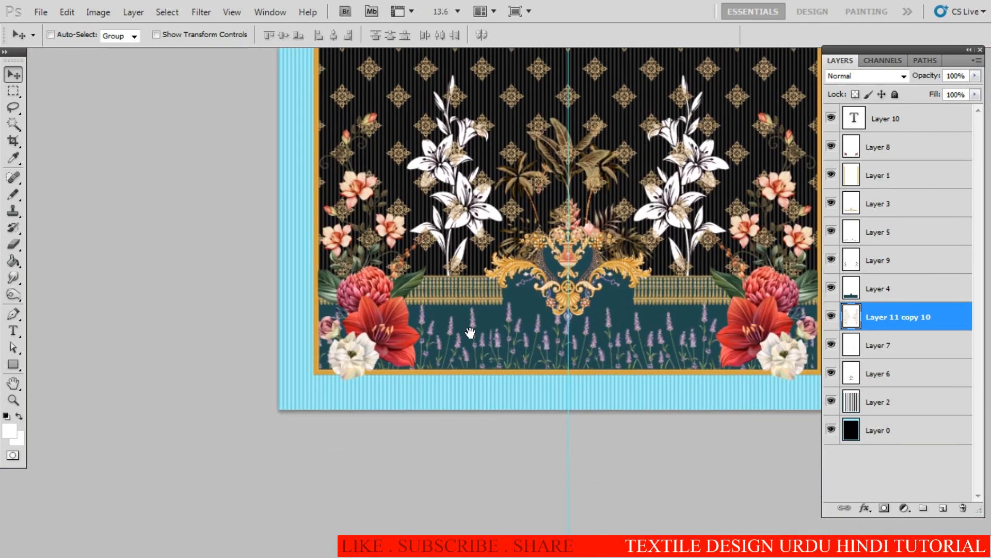
left_click_drag(380, 395, 464, 394)
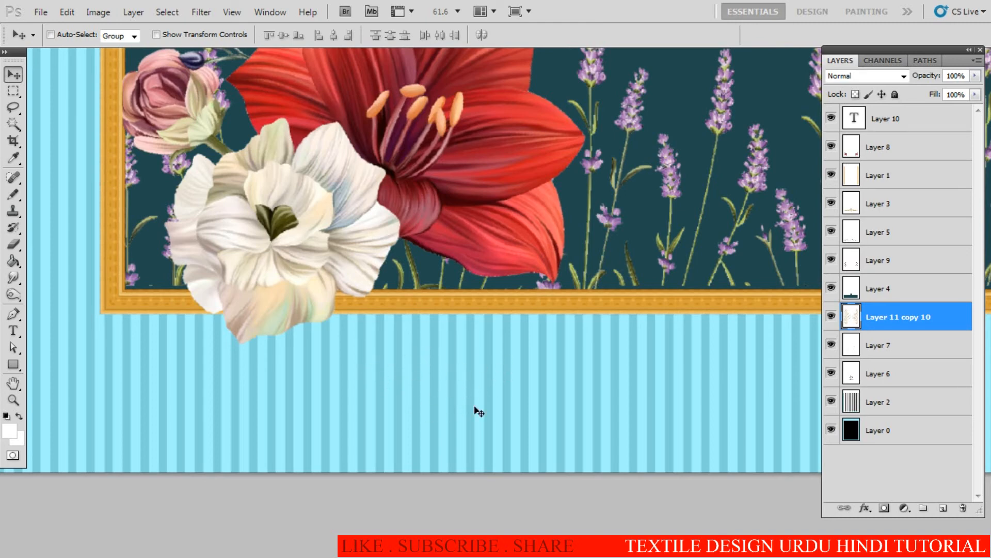
- Save the layered design and flatten all its layers into a single background
right_click(490, 354)
left_click(566, 398)
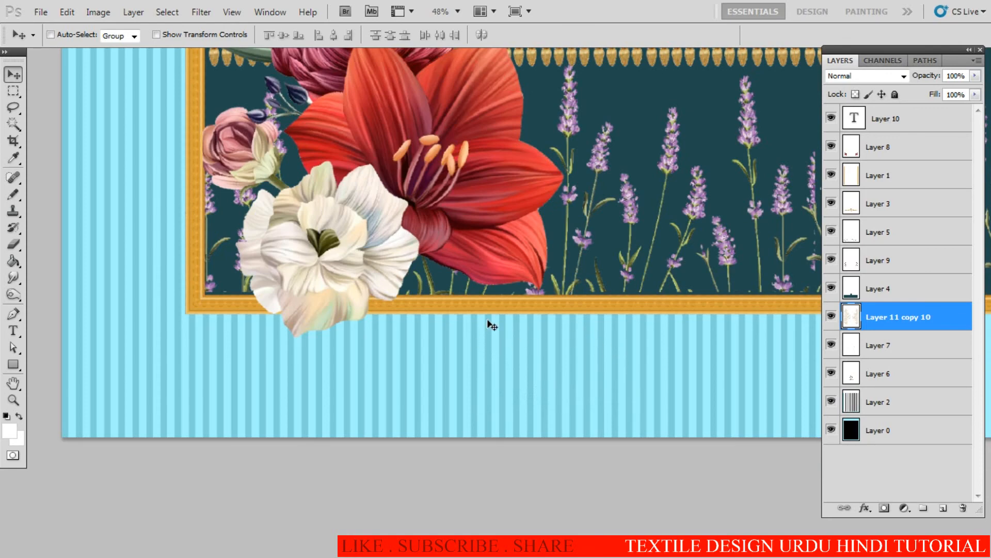
scroll(538, 285, "down", 5)
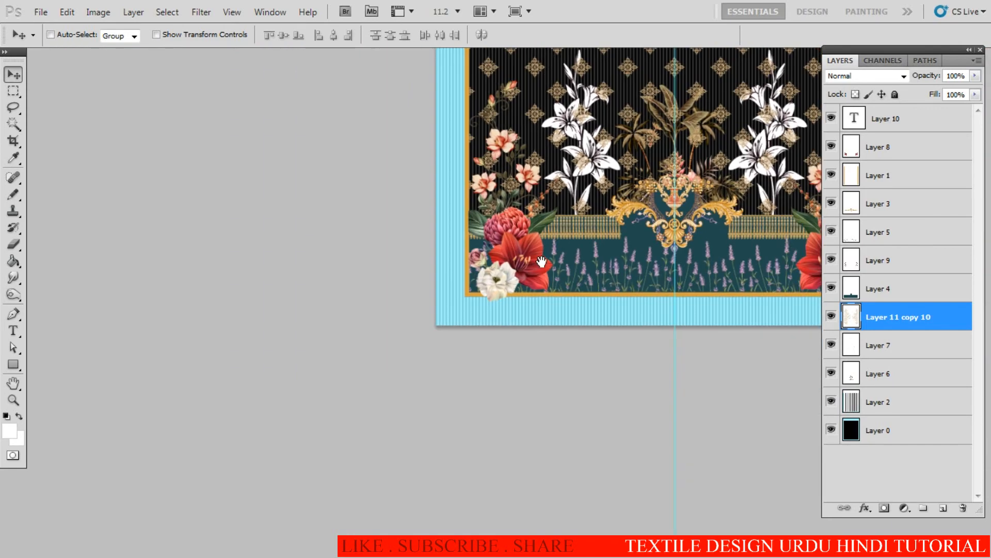
left_click_drag(541, 263, 465, 364)
scroll(464, 364, "down", 4)
key("ctrl+s")
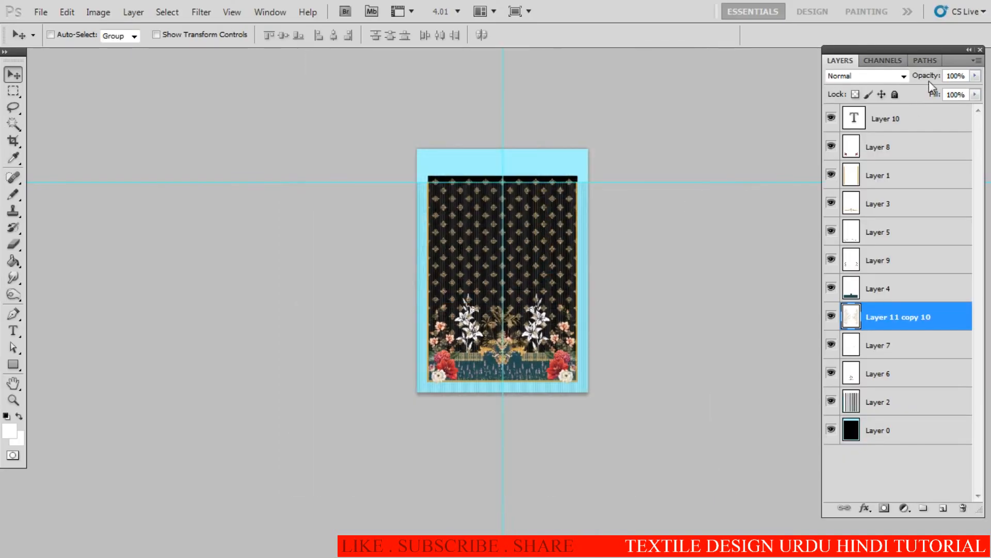
left_click(977, 64)
left_click(852, 355)
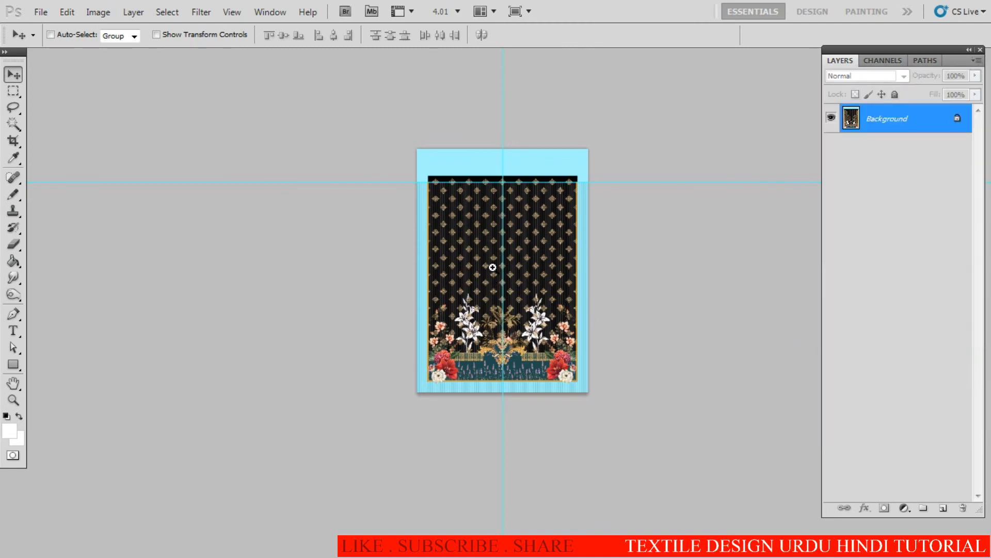
- Select the full-width strip above the horizontal guide, fill it with the white background color at 100% opacity, and deselect
scroll(492, 267, "up", 2)
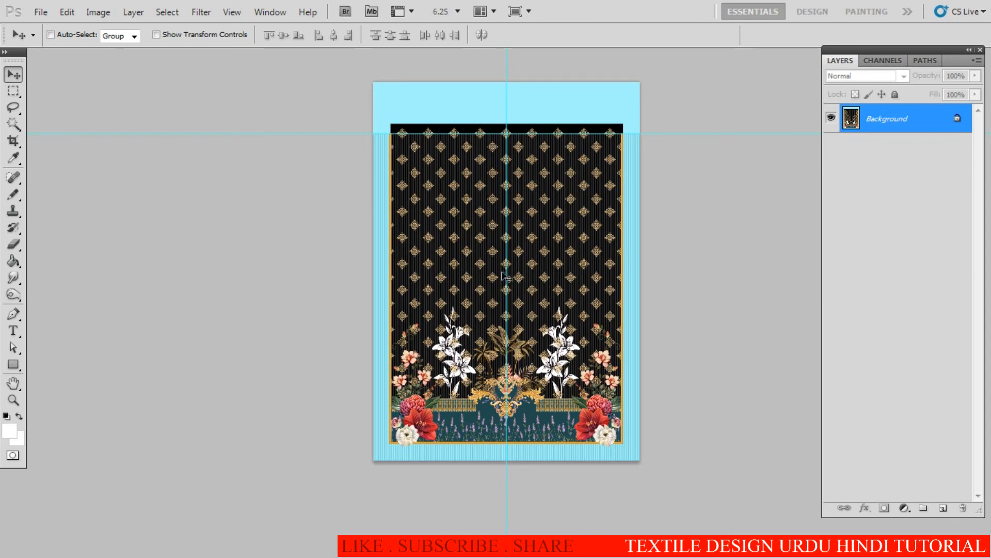
key("m")
scroll(436, 286, "up", 4)
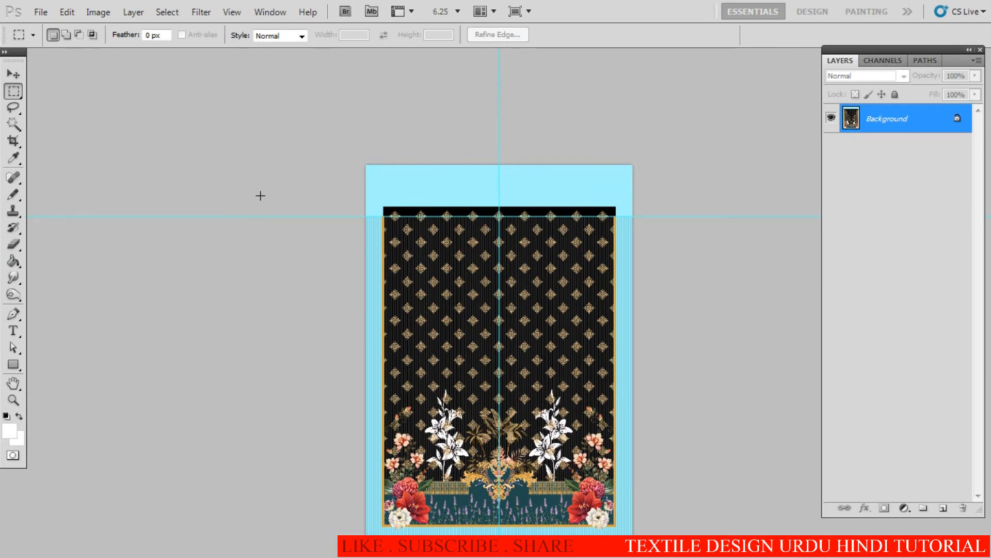
left_click_drag(366, 165, 743, 215)
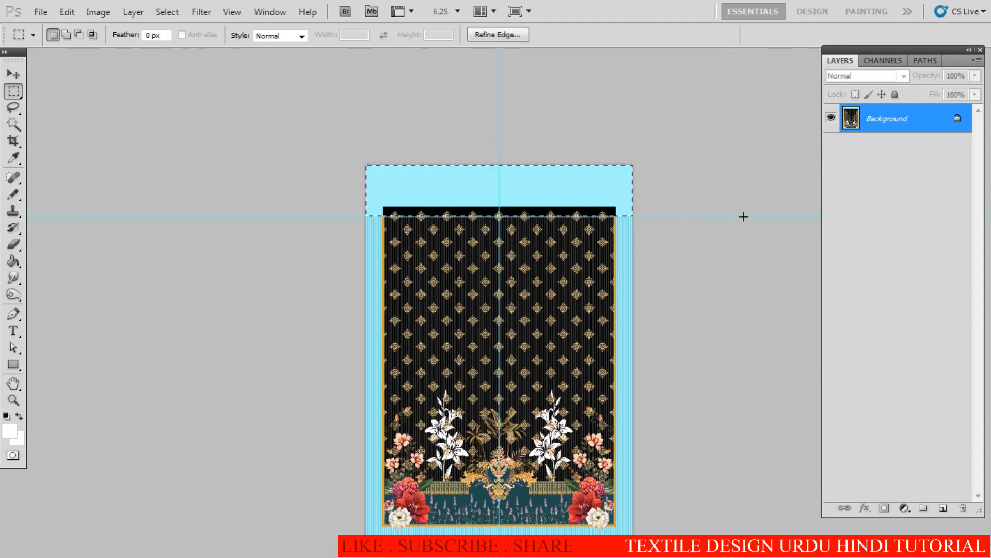
key("shift+F5")
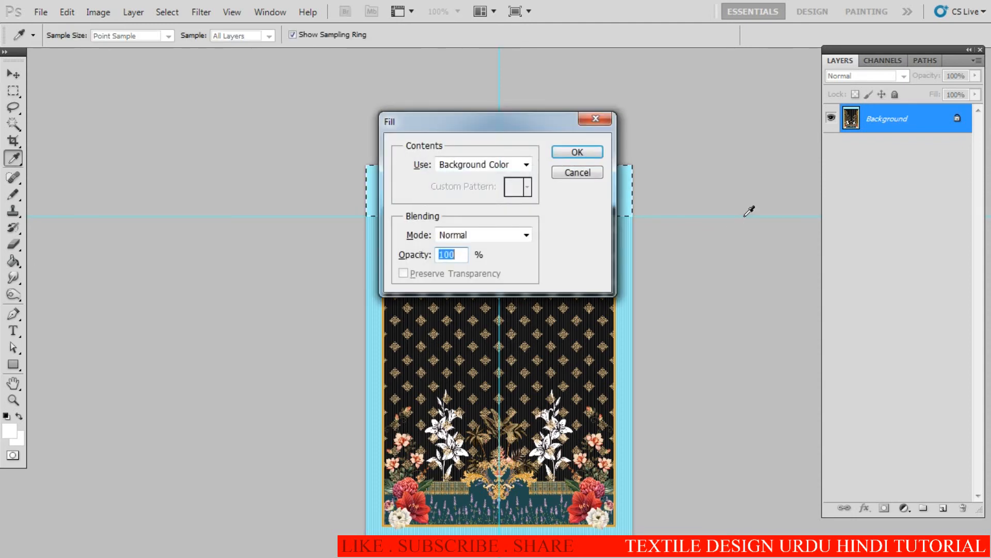
left_click(582, 154)
key("ctrl+d")
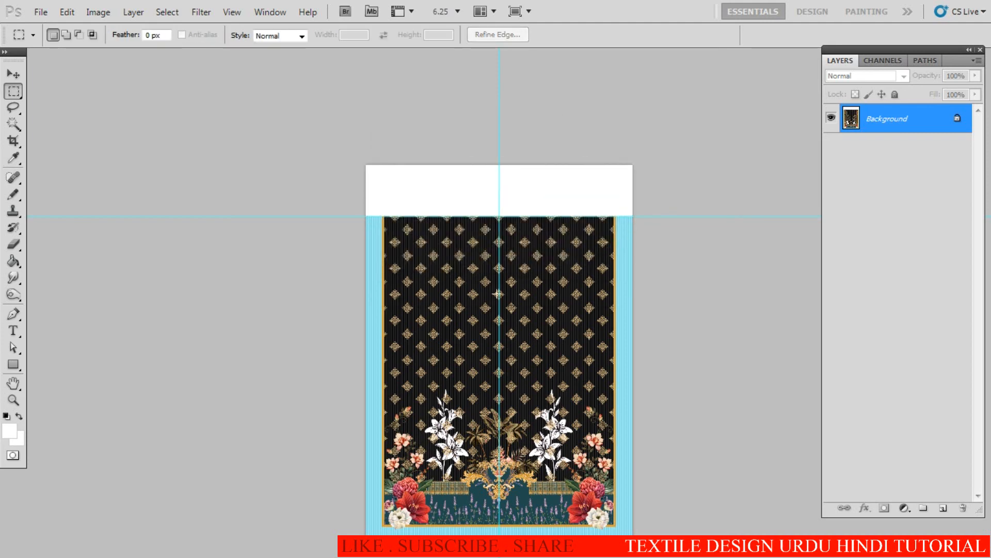
- Extend the canvas upward to a height of 96 inches from a bottom-center anchor, and convert the Background into Layer 0
scroll(504, 304, "down", 1)
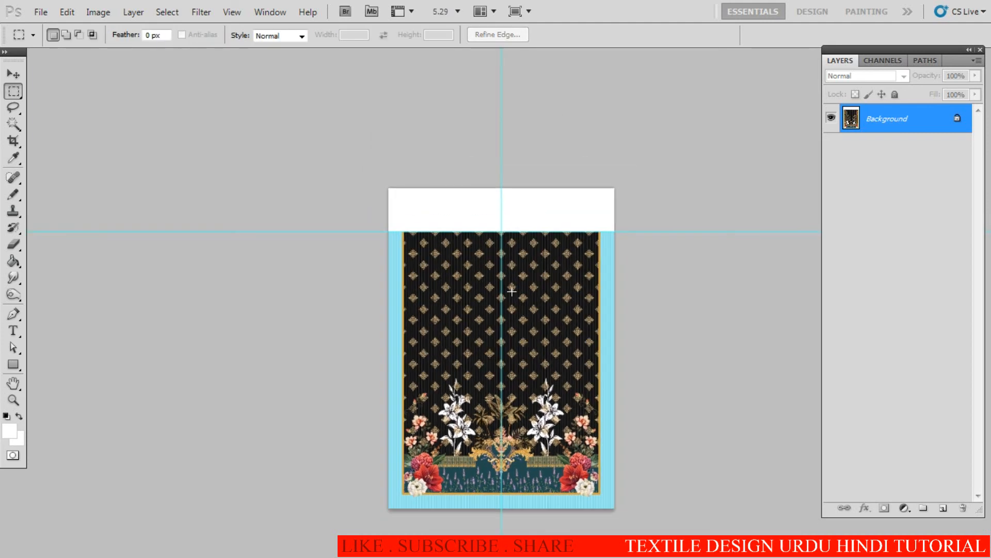
key("alt+i")
key("s")
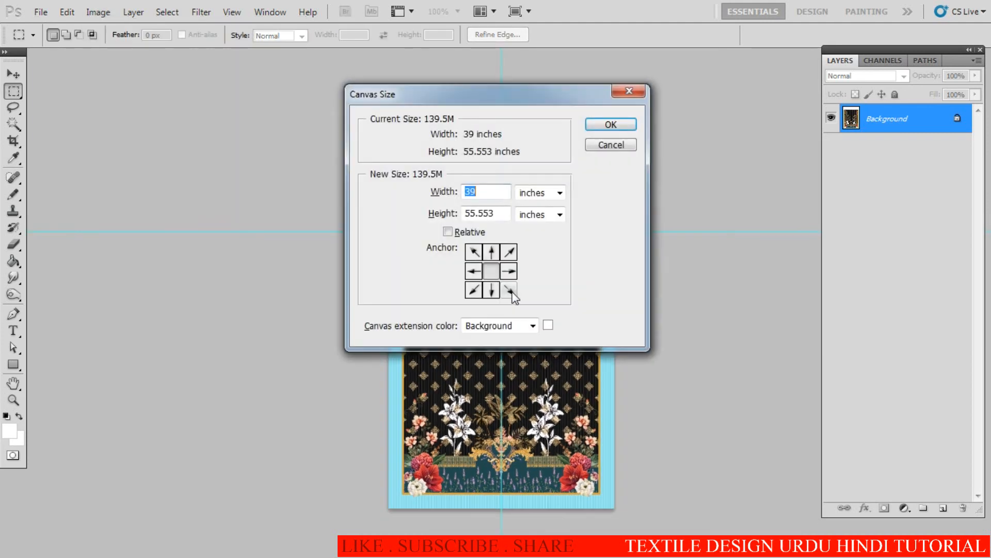
key("Tab")
key("Tab")
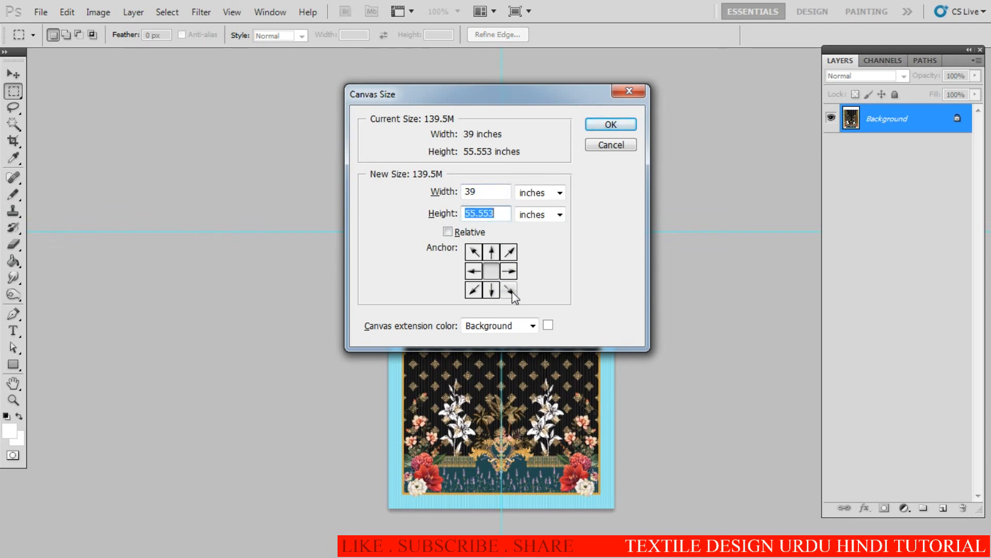
type("96")
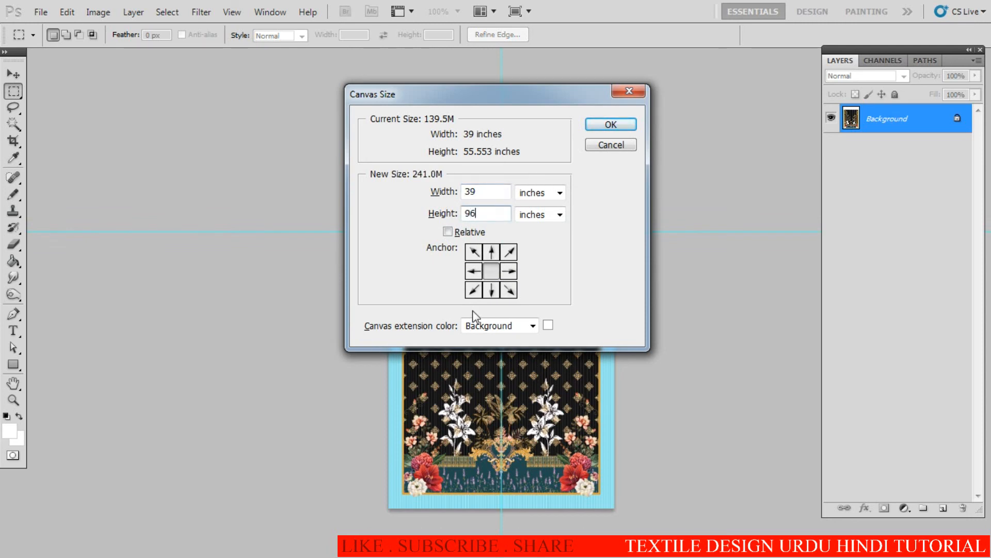
left_click(492, 290)
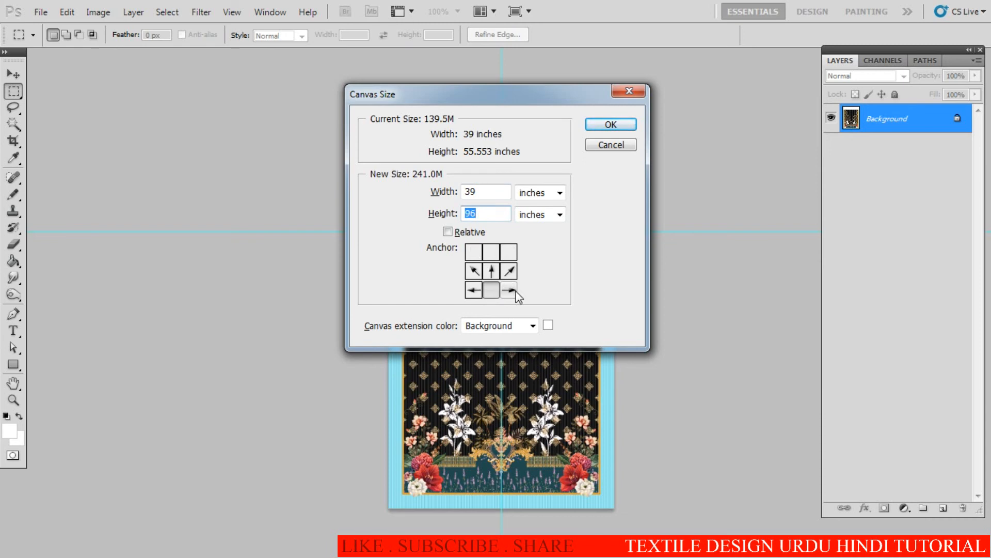
key("Return")
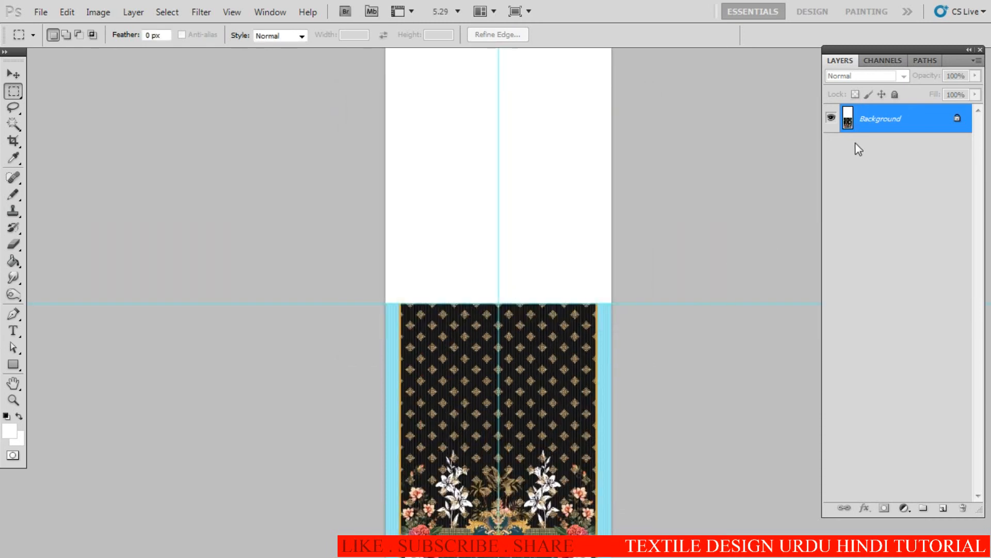
double_click(893, 126)
key("Return")
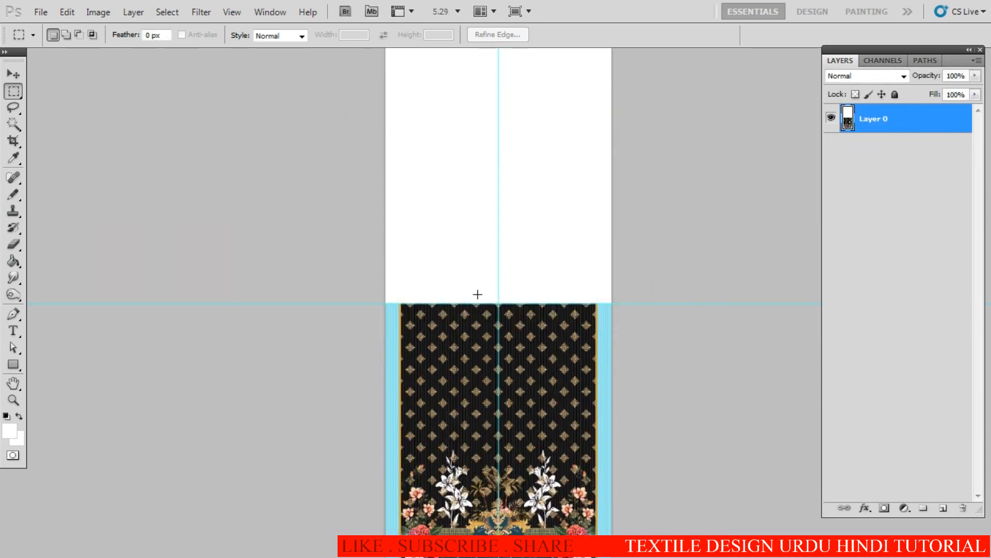
scroll(477, 380, "down", 1)
scroll(477, 381, "down", 1)
key("ctrl+a")
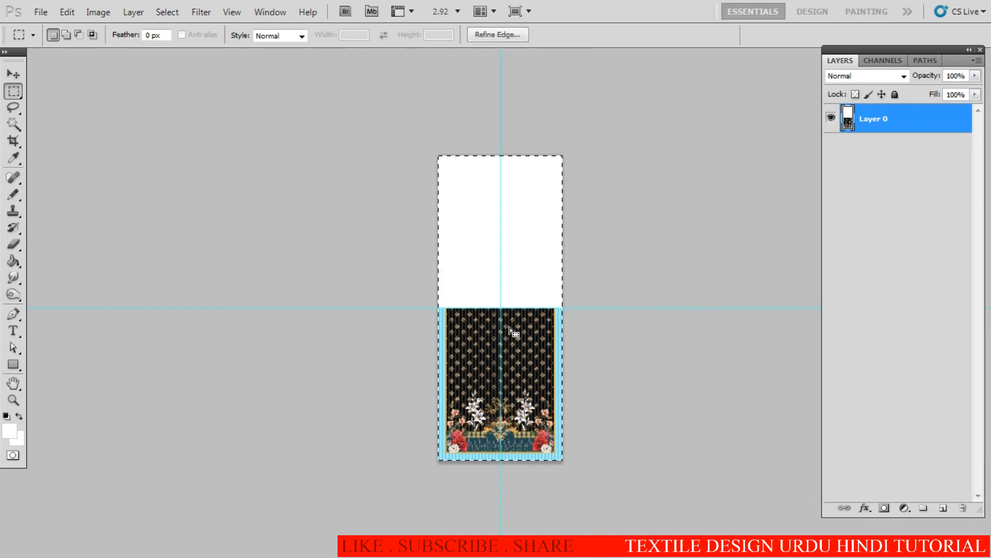
key("w")
left_click(511, 297, "alt")
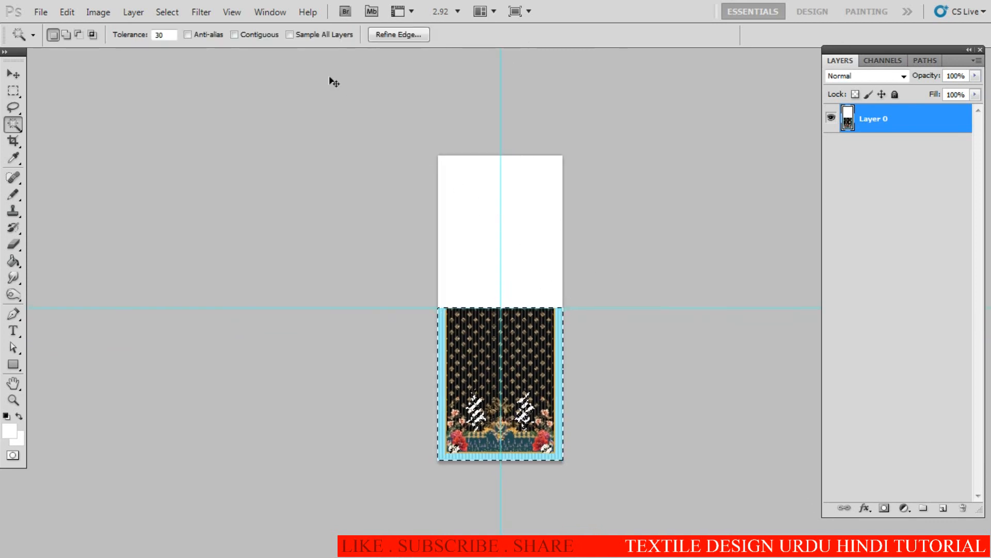
key("ctrl+d")
key("m")
key("w")
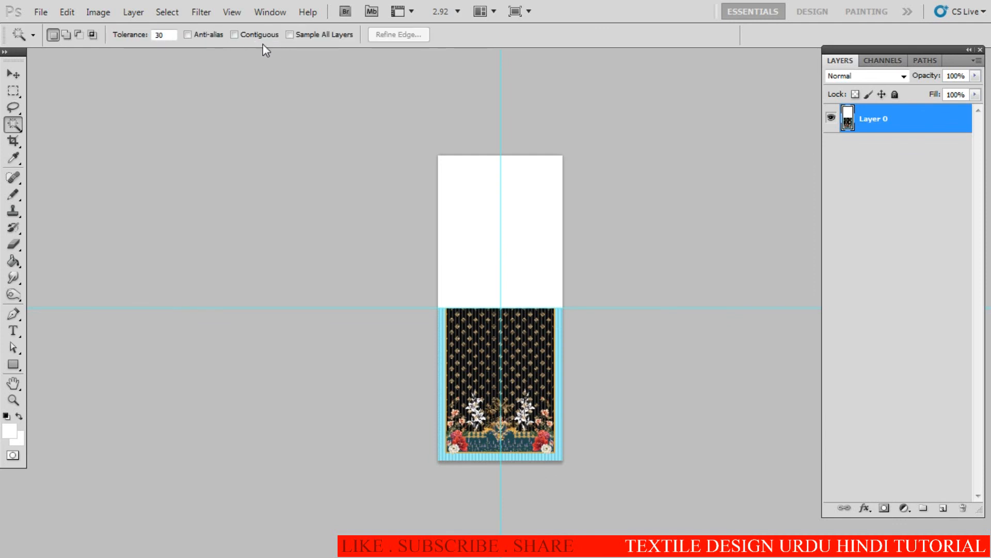
- Select only the finished design by subtracting the white upper area from a full-canvas selection with a contiguous Magic Wand
left_click(234, 36)
key("ctrl+a")
left_click(529, 302, "alt")
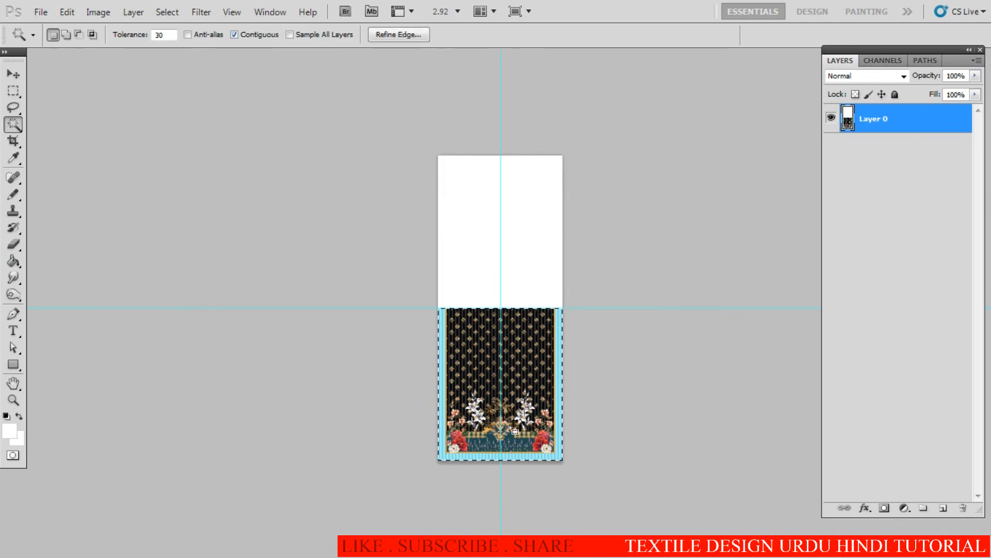
scroll(532, 439, "up", 2)
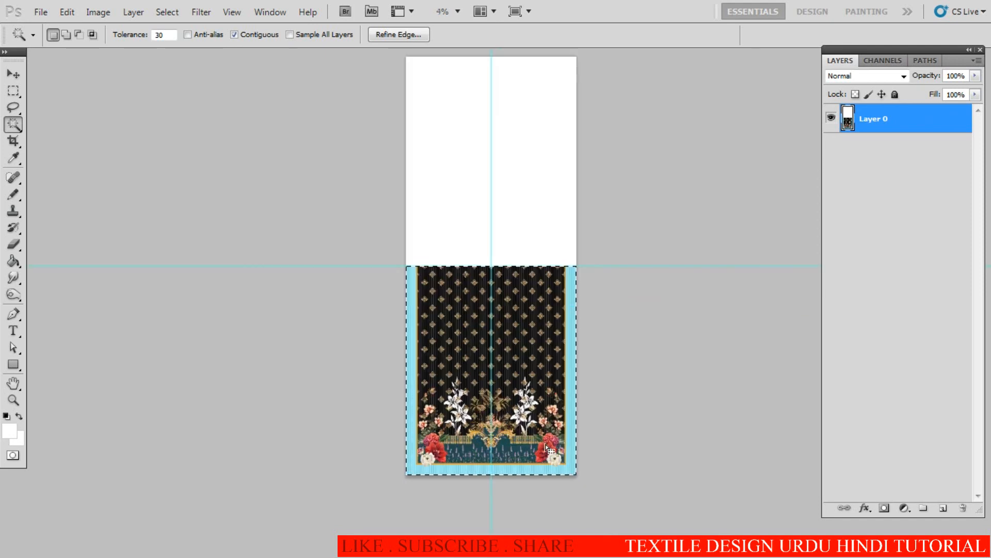
- Copy the selected design straight up into the blank upper half, rotate the copy 180° so both halves meet, and deselect
key("v")
left_click_drag(528, 467, 528, 258)
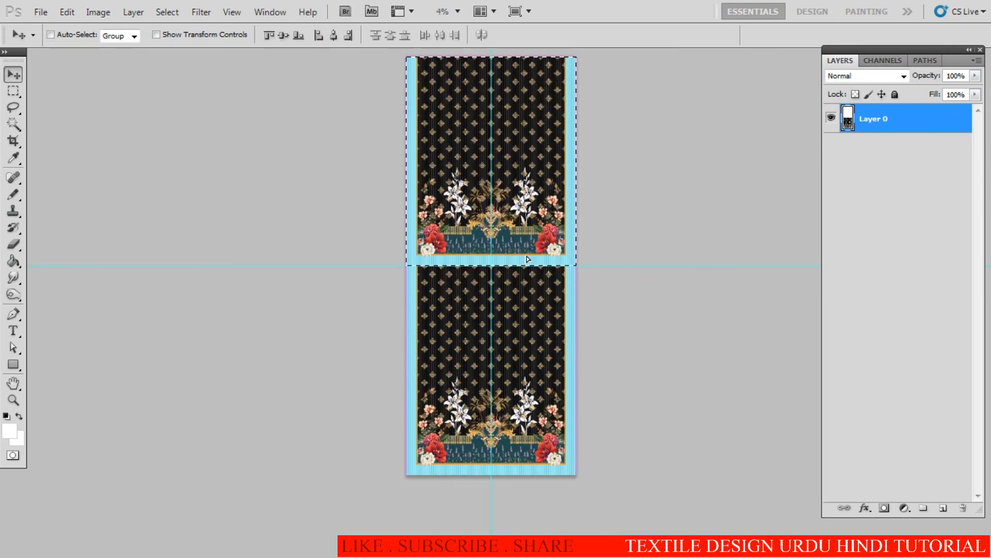
key("ctrl+t")
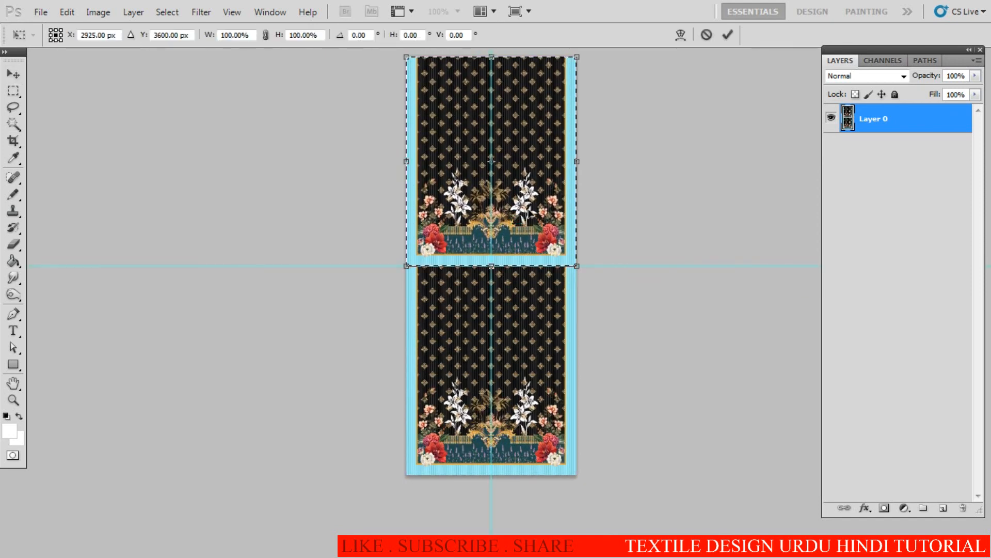
right_click(521, 205)
left_click(578, 354)
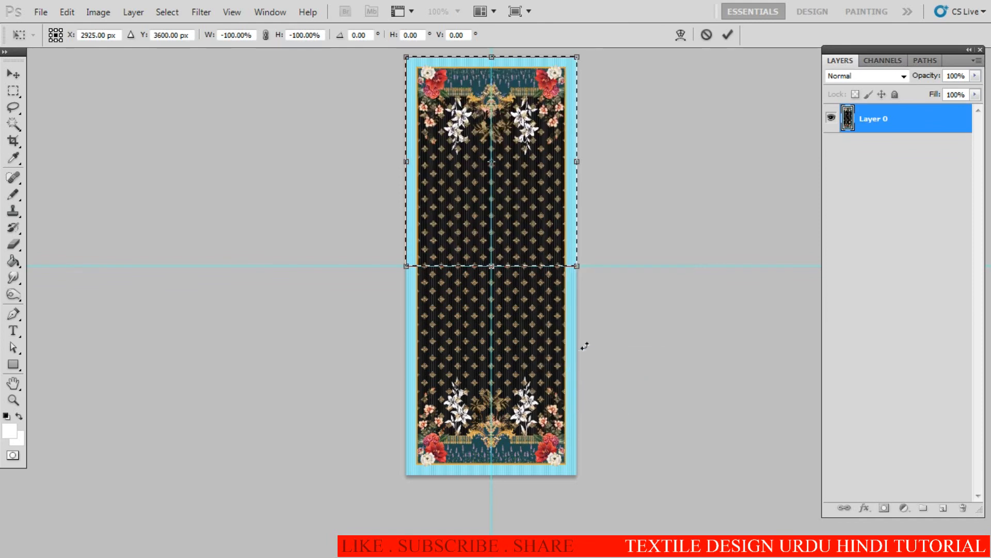
key("Return")
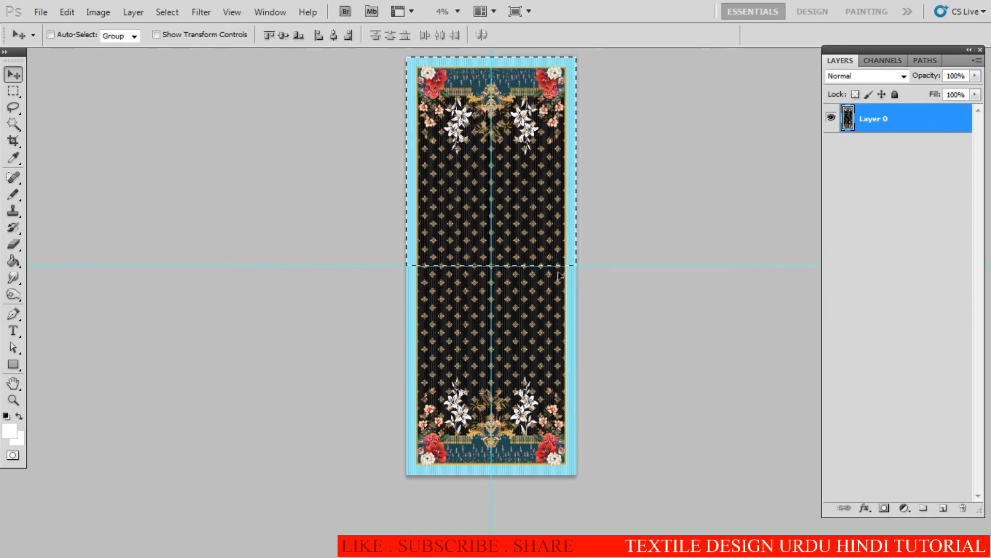
key("ctrl+d")
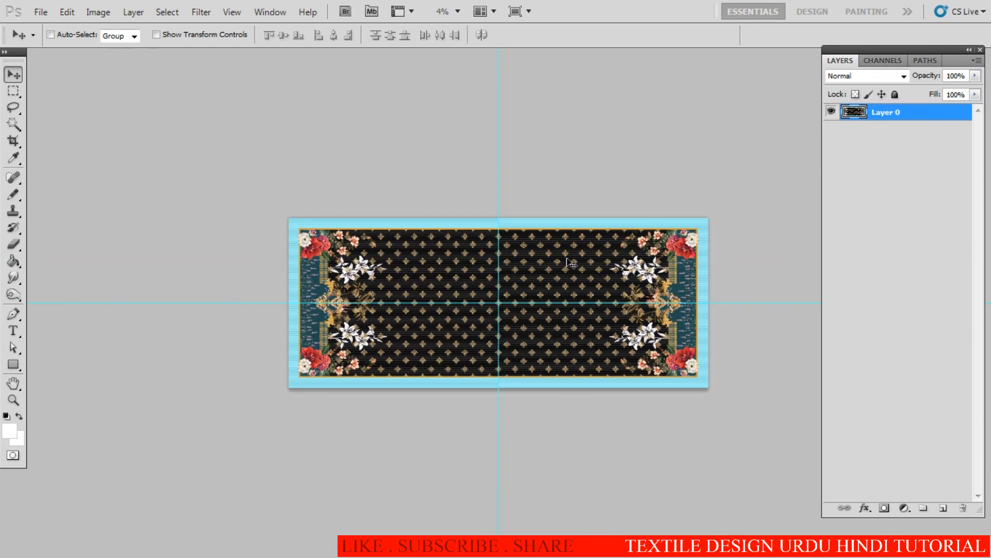
- Hide the guides and examine the completed design full-screen, including the central diamond pattern and both floral border ends
key("f")
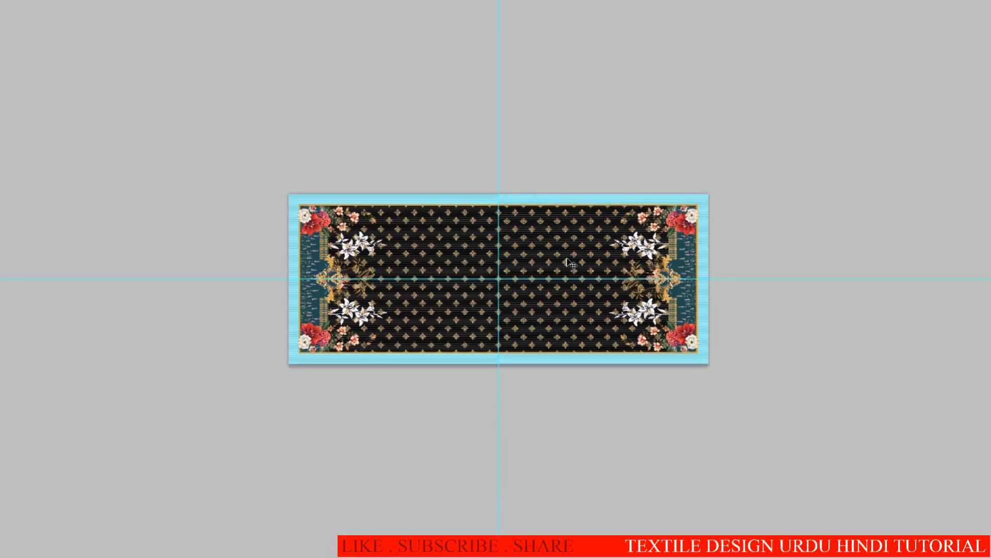
key("ctrl+semicolon")
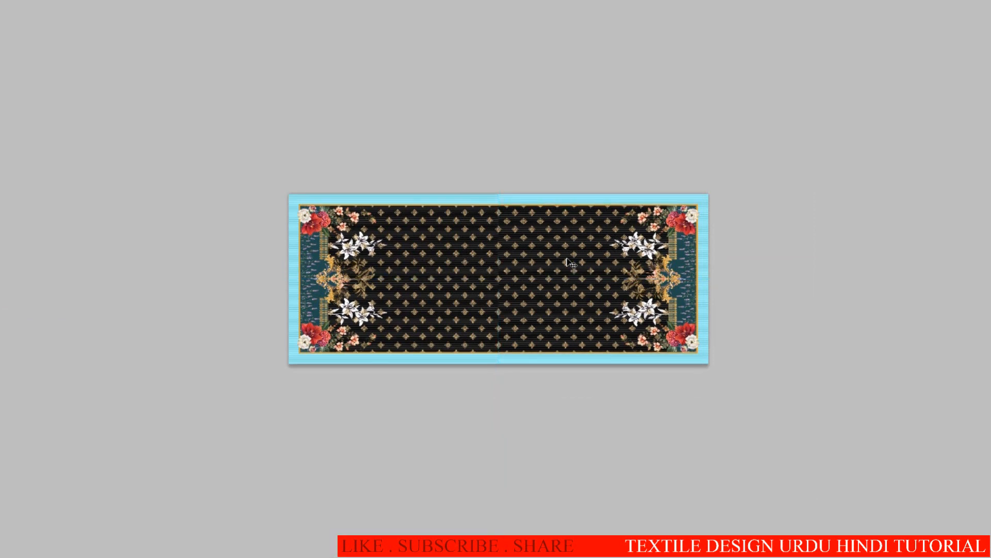
key("ctrl+0")
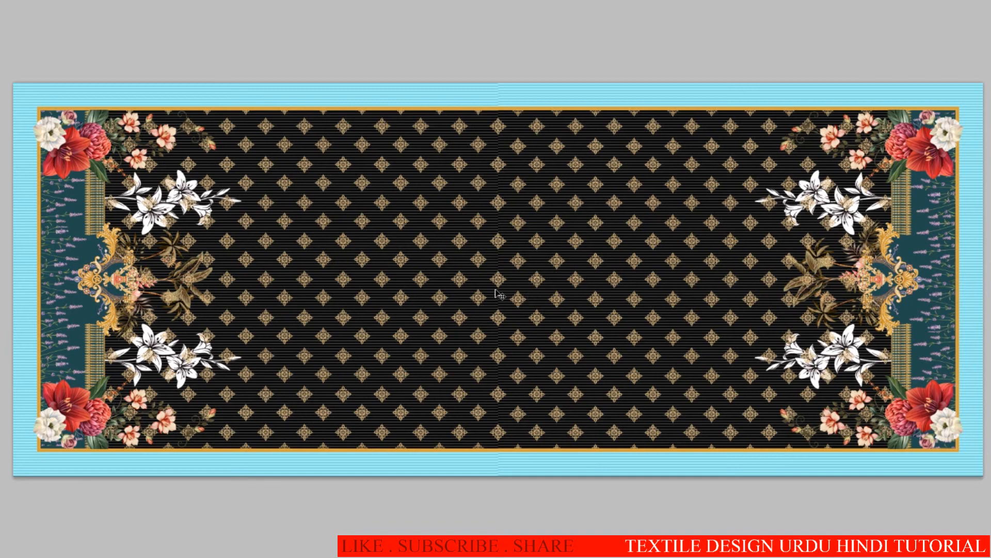
left_click_drag(162, 285, 335, 275)
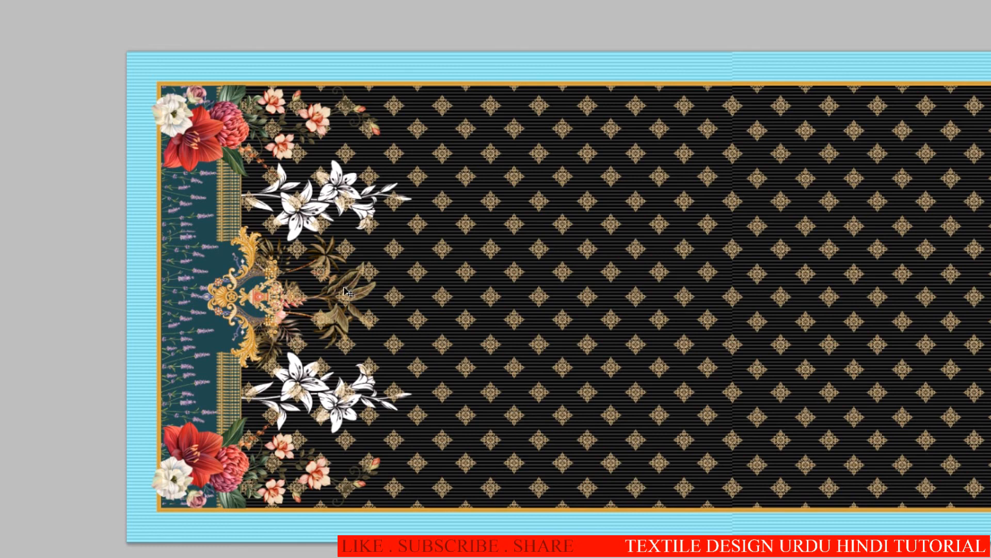
left_click_drag(609, 282, 550, 265)
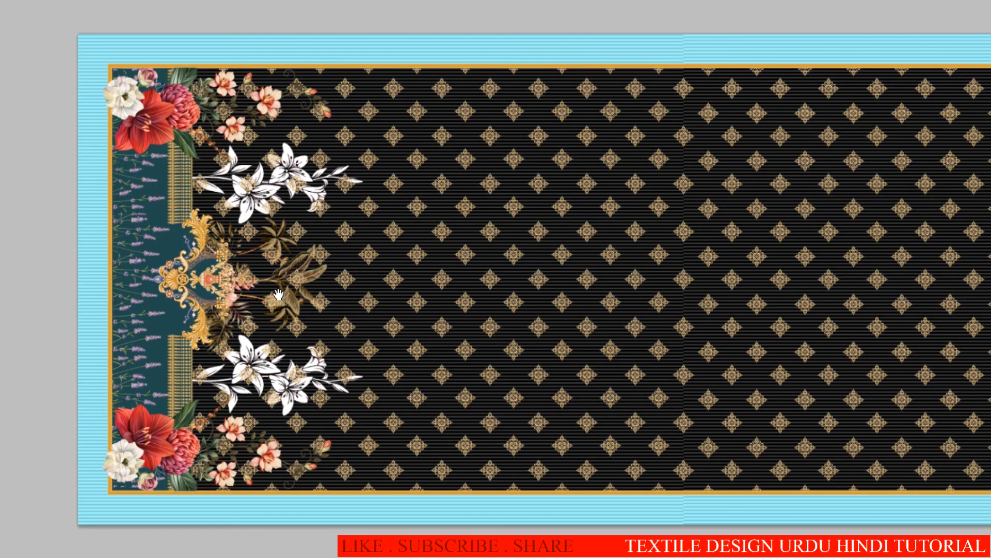
left_click_drag(924, 295, 476, 275)
left_click_drag(542, 275, 434, 275)
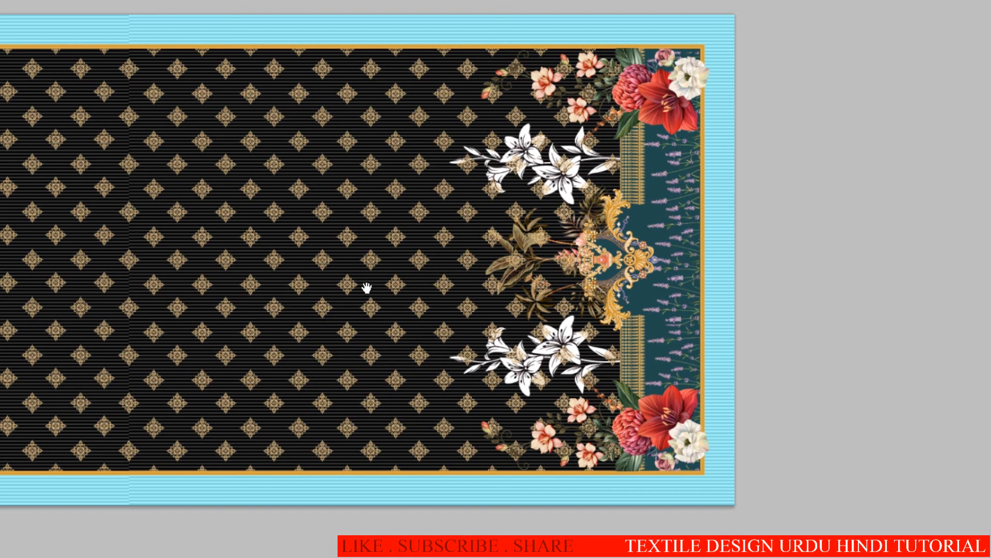
left_click_drag(366, 286, 432, 290)
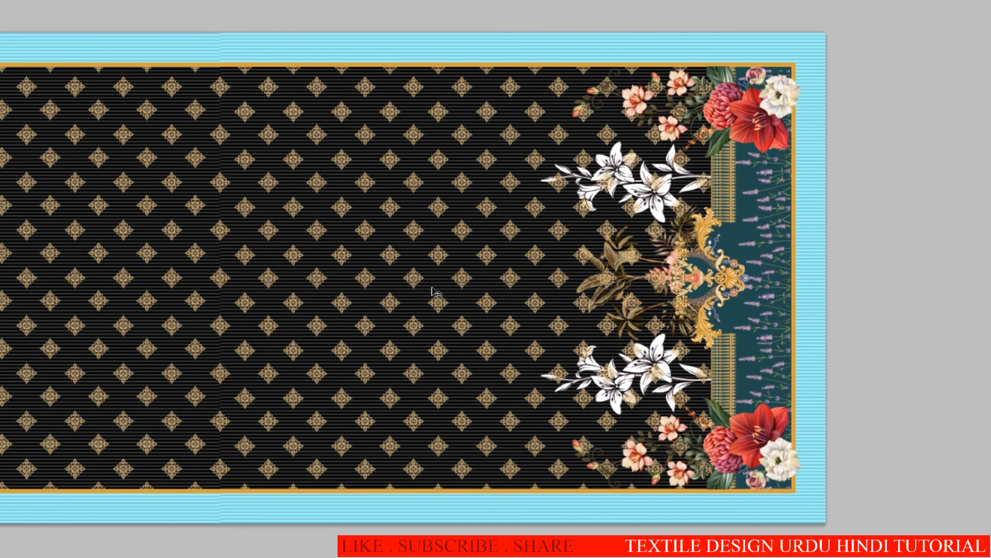